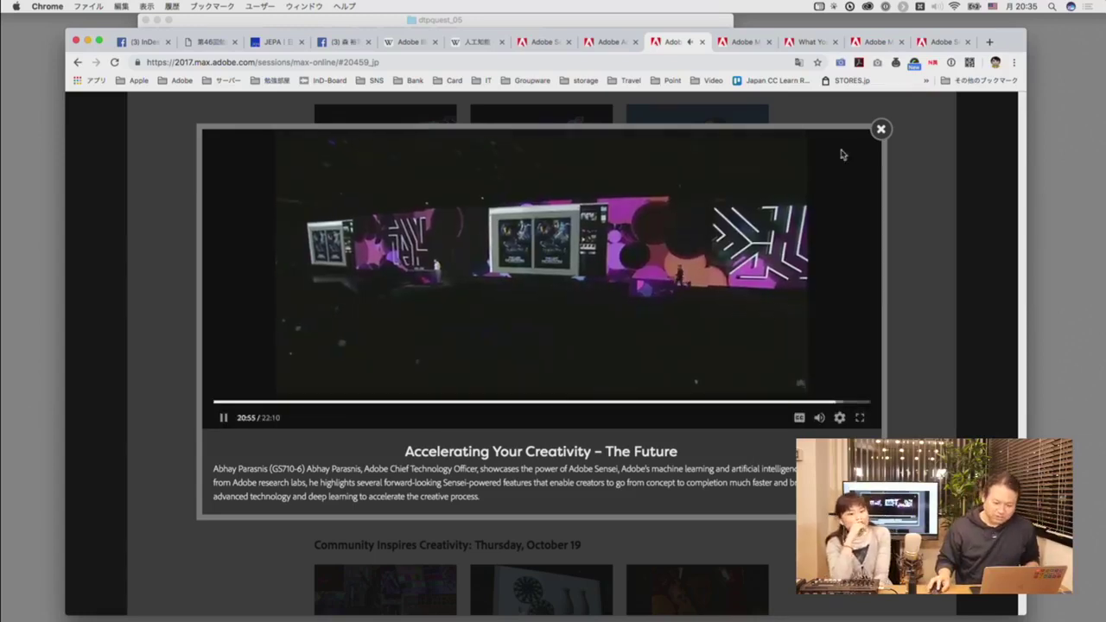
- Close the session video, switch to Photoshop and enlarge the window showing the mountain lake image
click(880, 130)
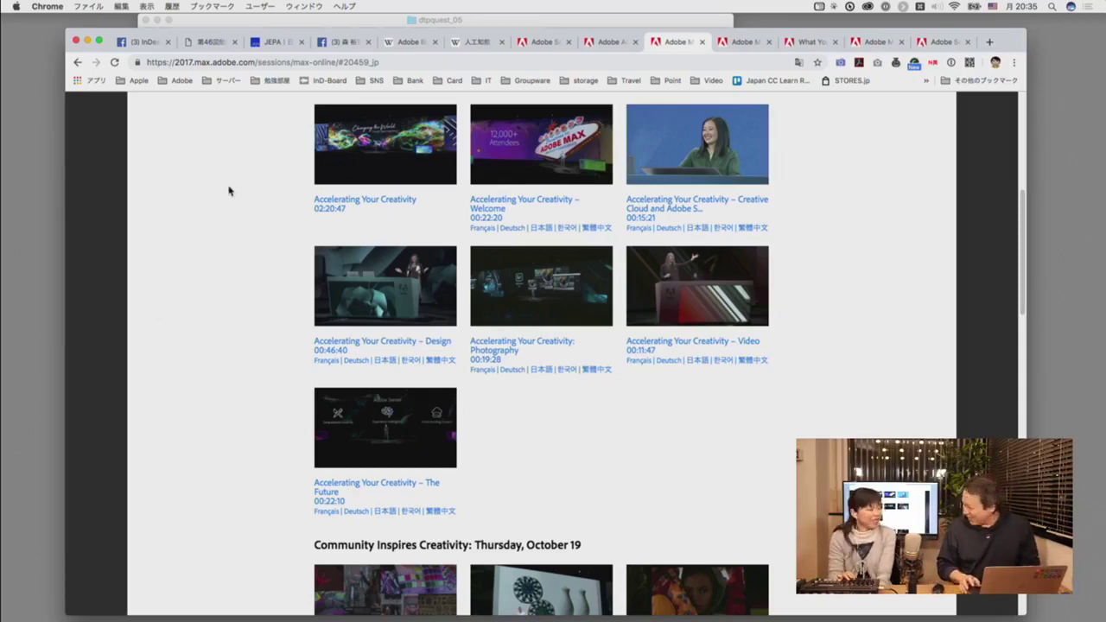
key(super+Tab)
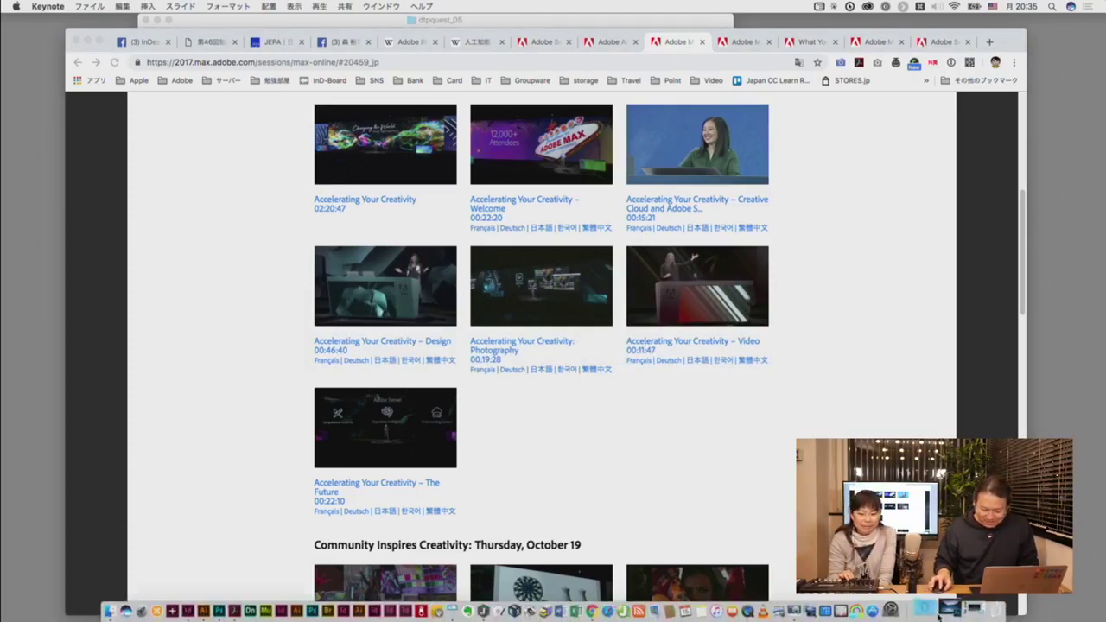
click(948, 610)
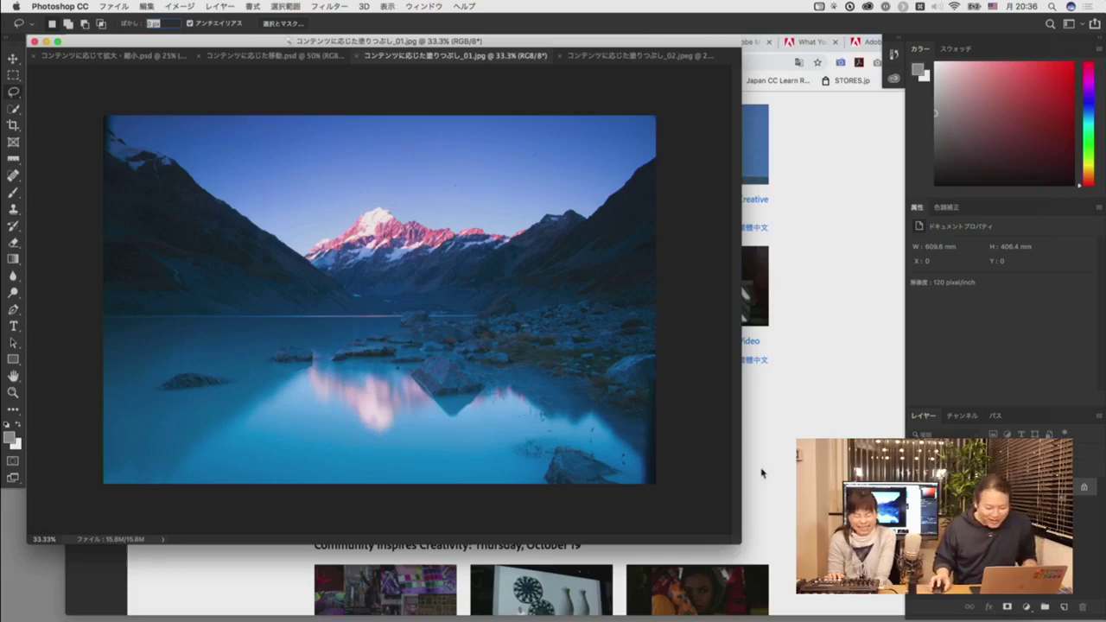
drag(736, 537, 880, 601)
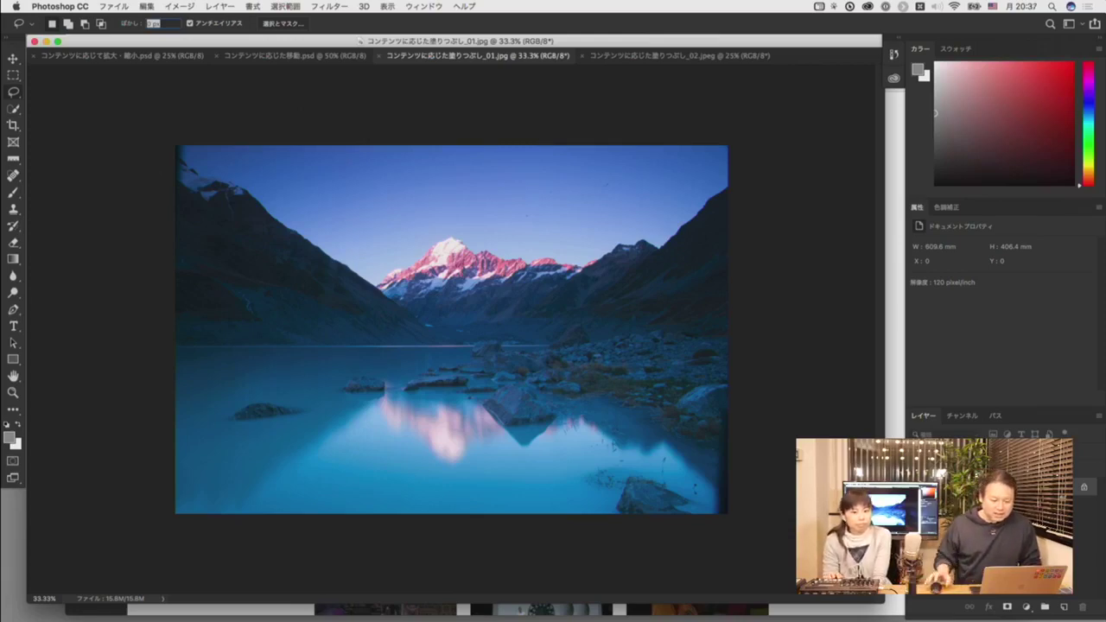
- Open ブルー背景の女性 from the CC道場 library without color management and enlarge its document window
click(893, 78)
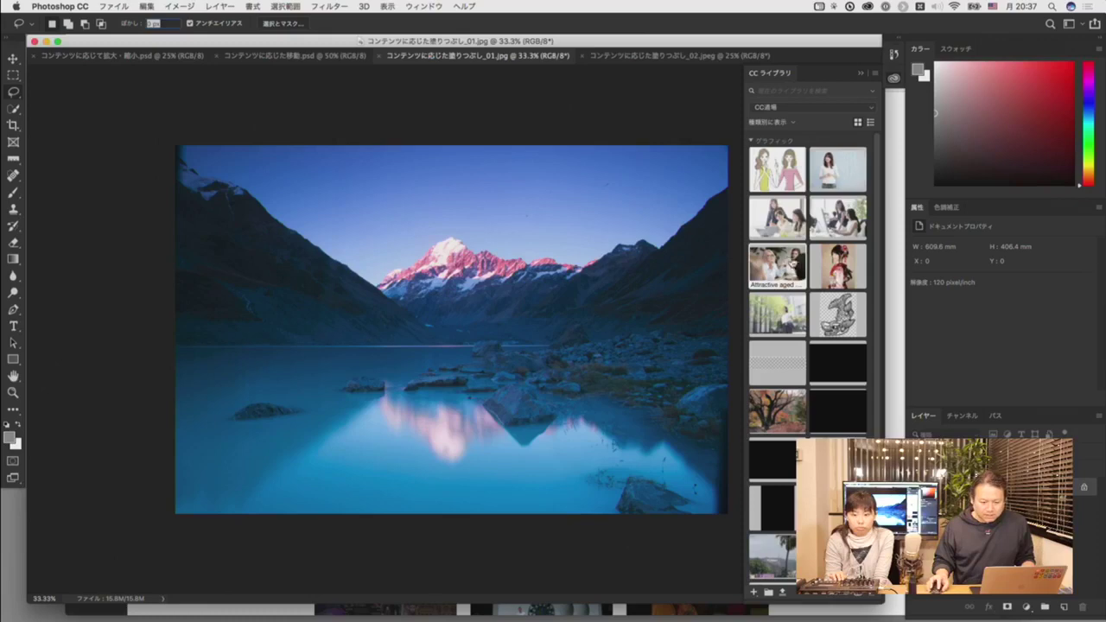
double_click(839, 174)
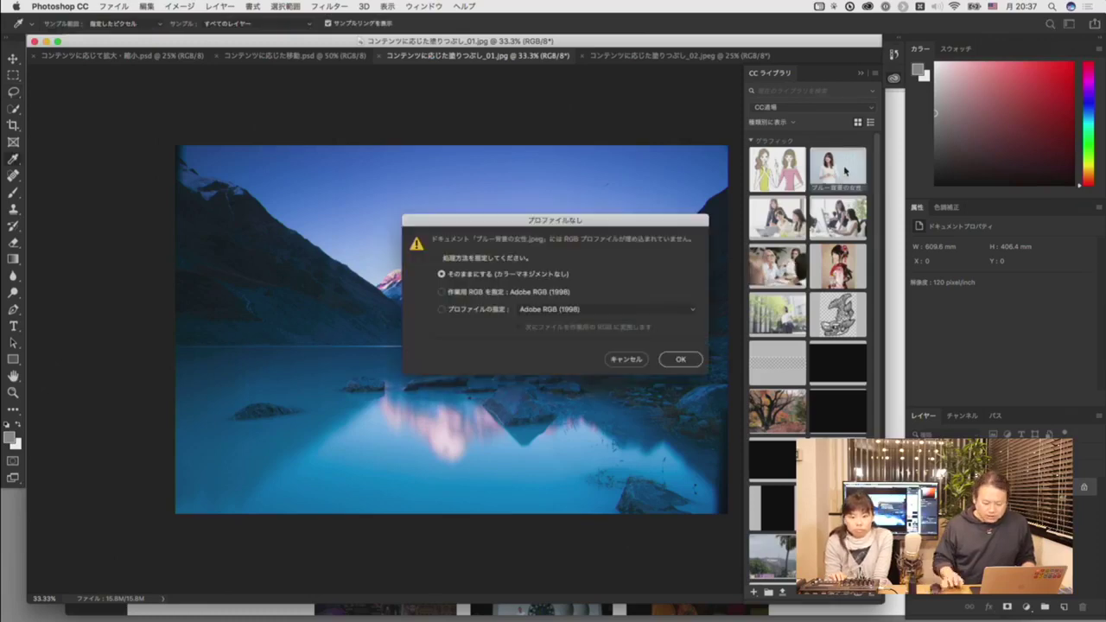
key(Return)
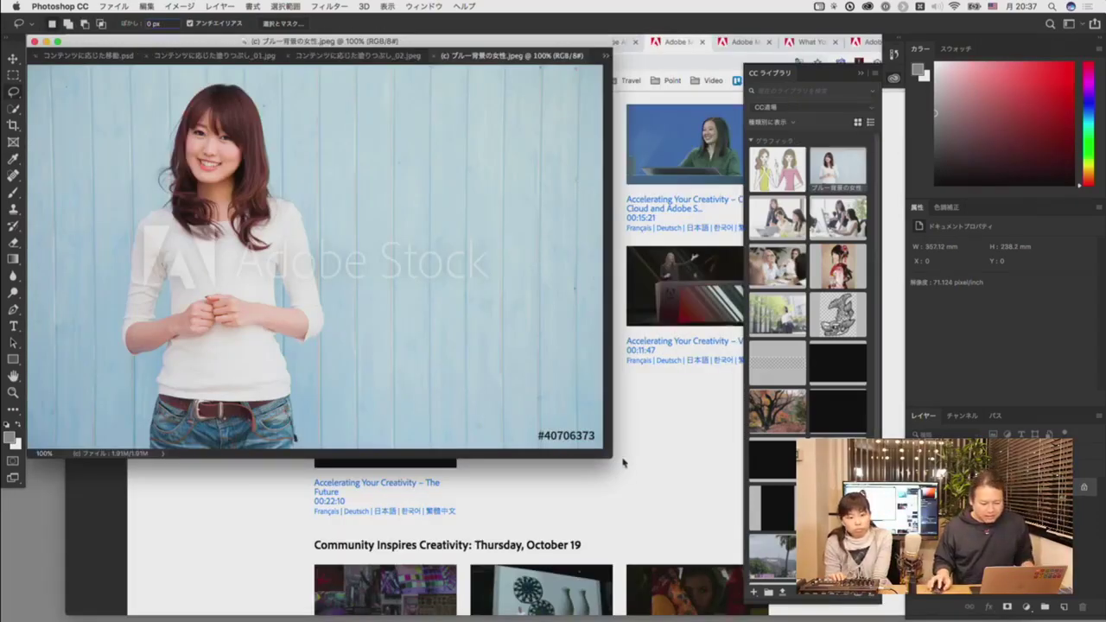
drag(609, 456, 731, 566)
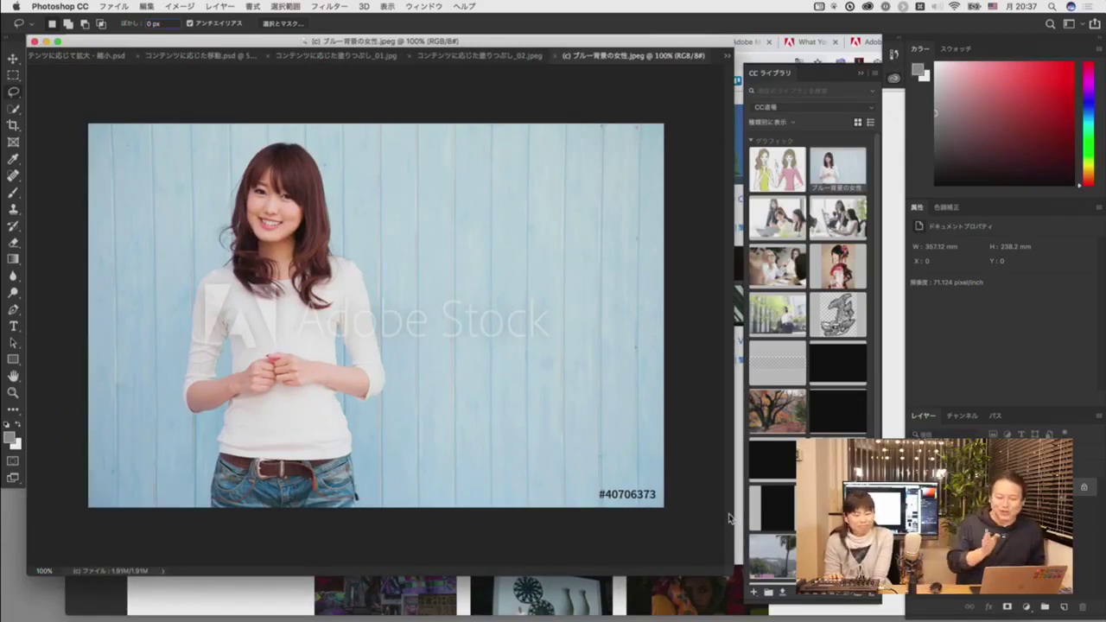
- Select the woman with Select Subject and check the selection as a Quick Mask before returning to the normal view
click(295, 5)
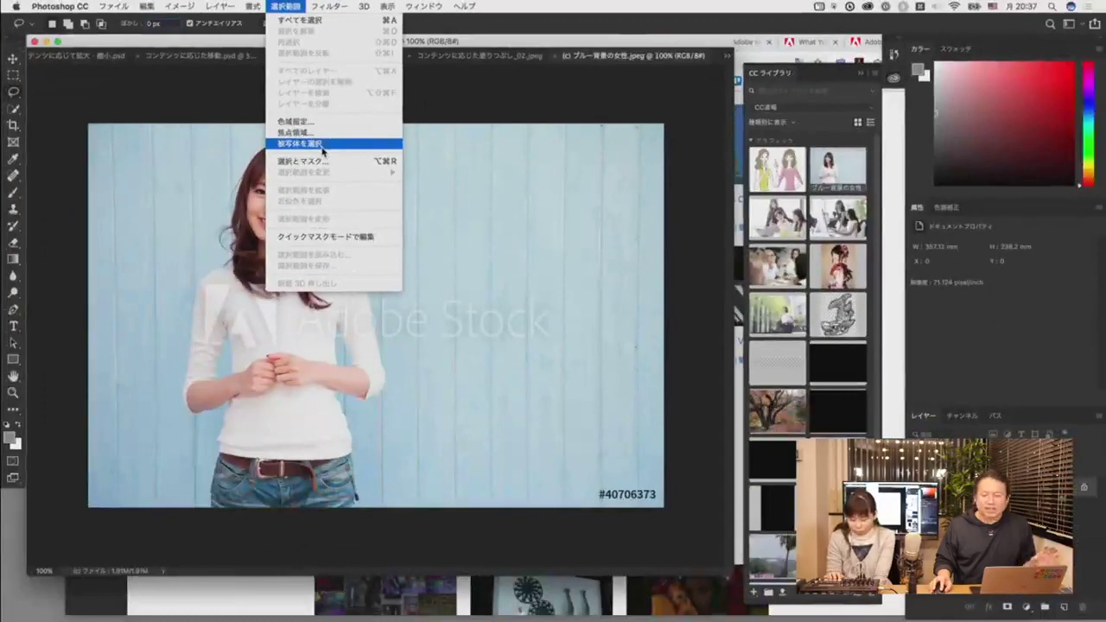
click(322, 145)
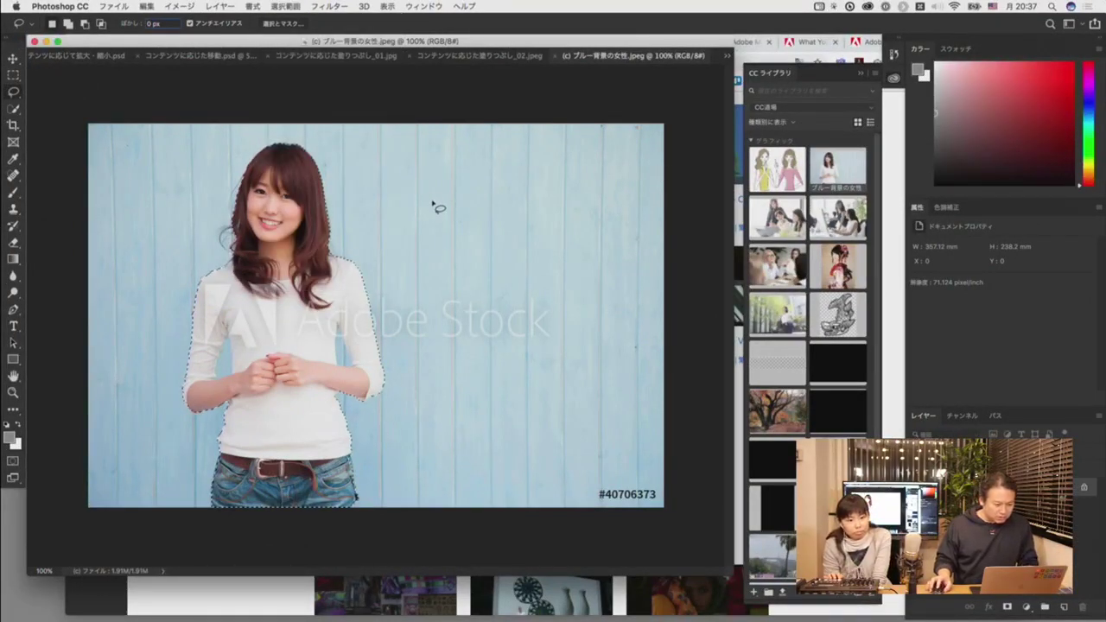
key(w)
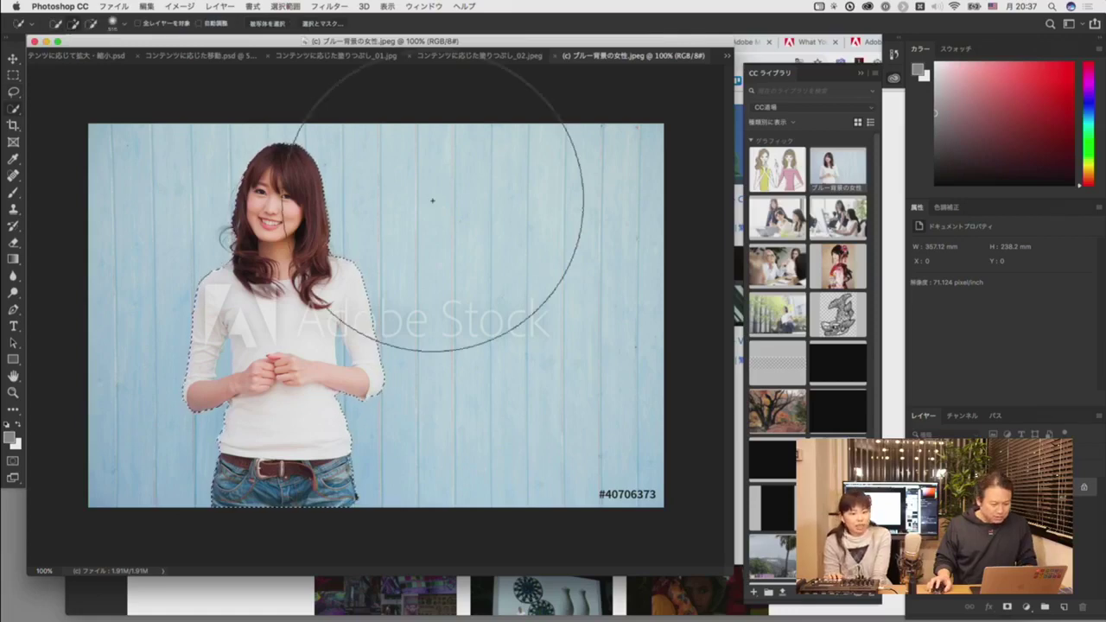
key(q)
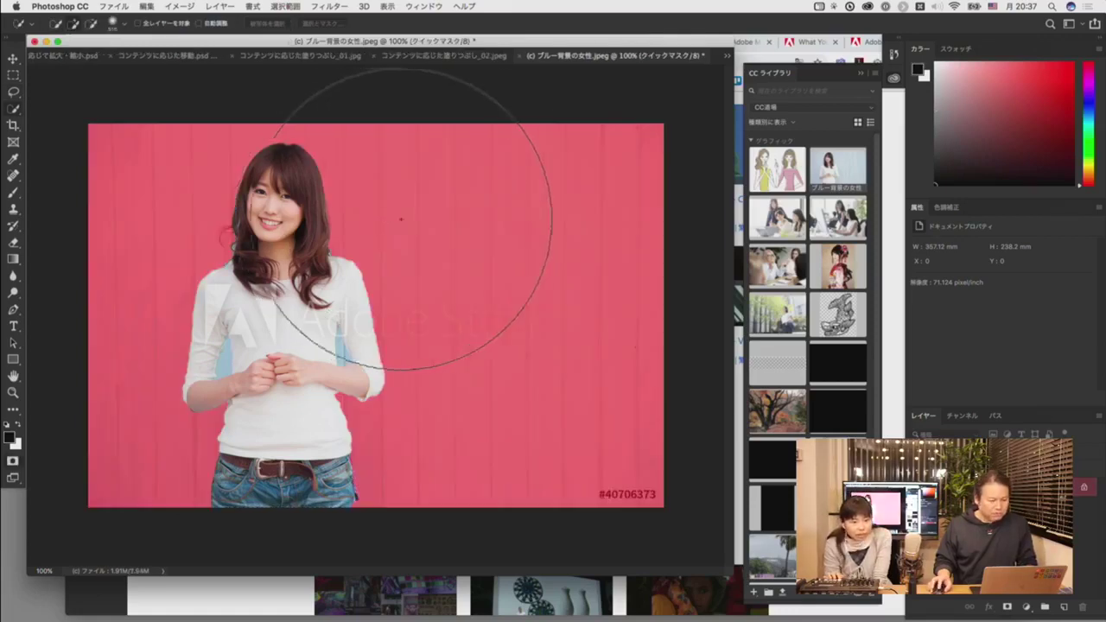
mouse_move(799, 288)
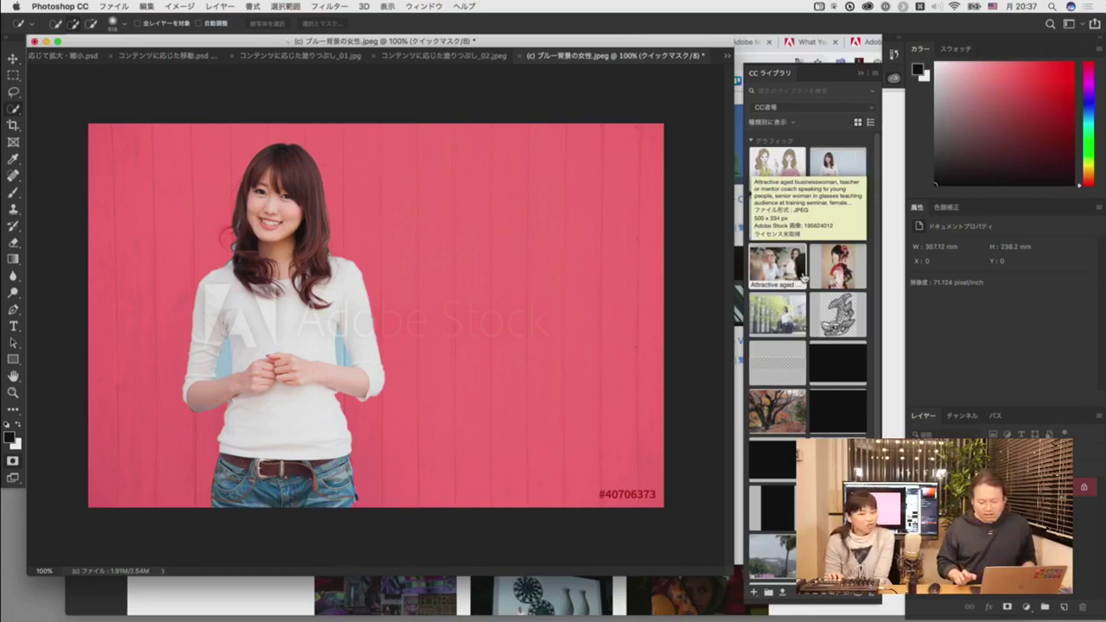
key(q)
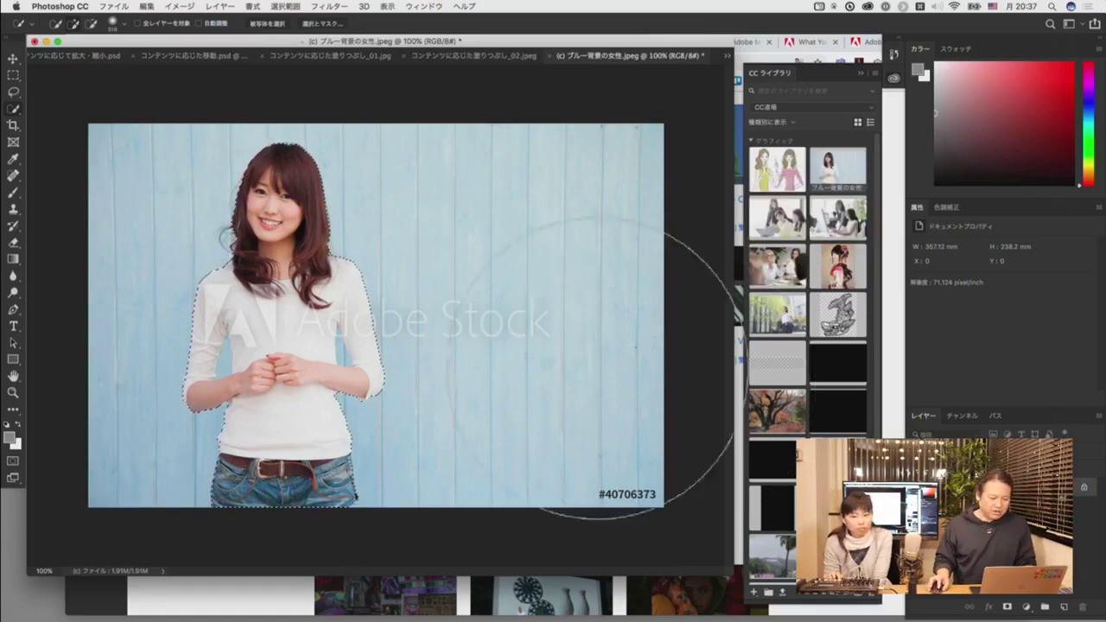
- Close the blue-background image without saving and open ビジネス・女性 from the library without color management, in a larger window
key(super+w)
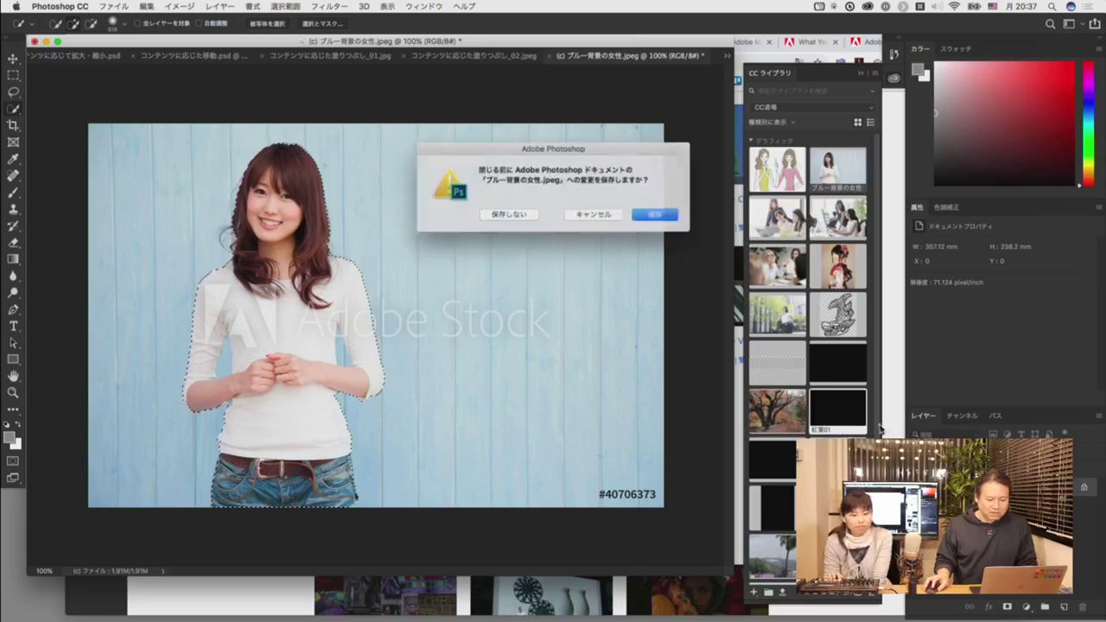
click(529, 220)
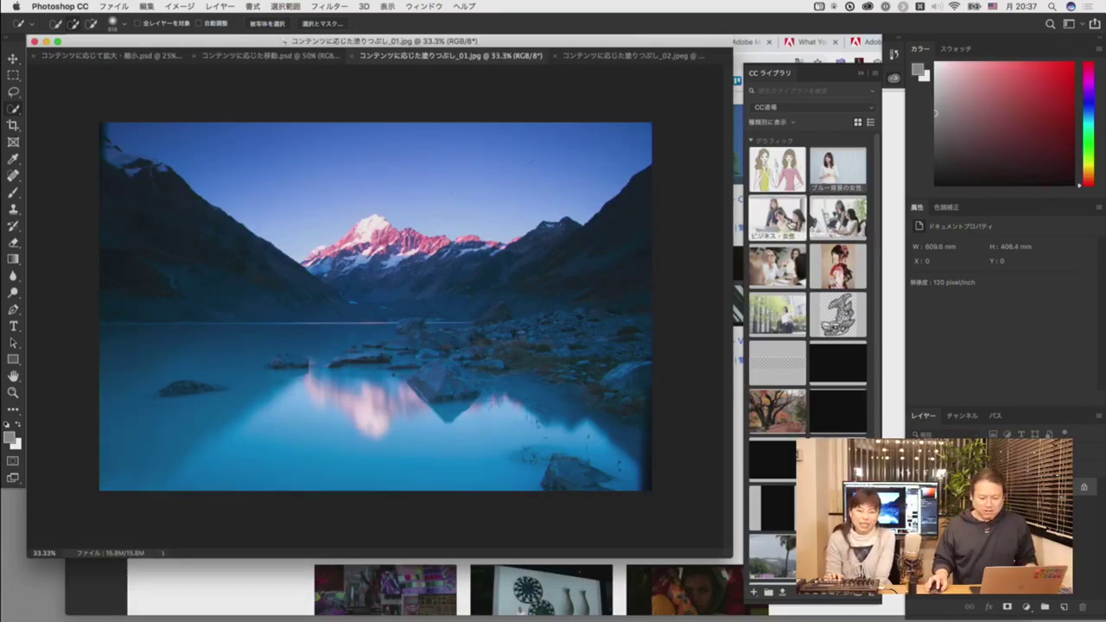
double_click(788, 223)
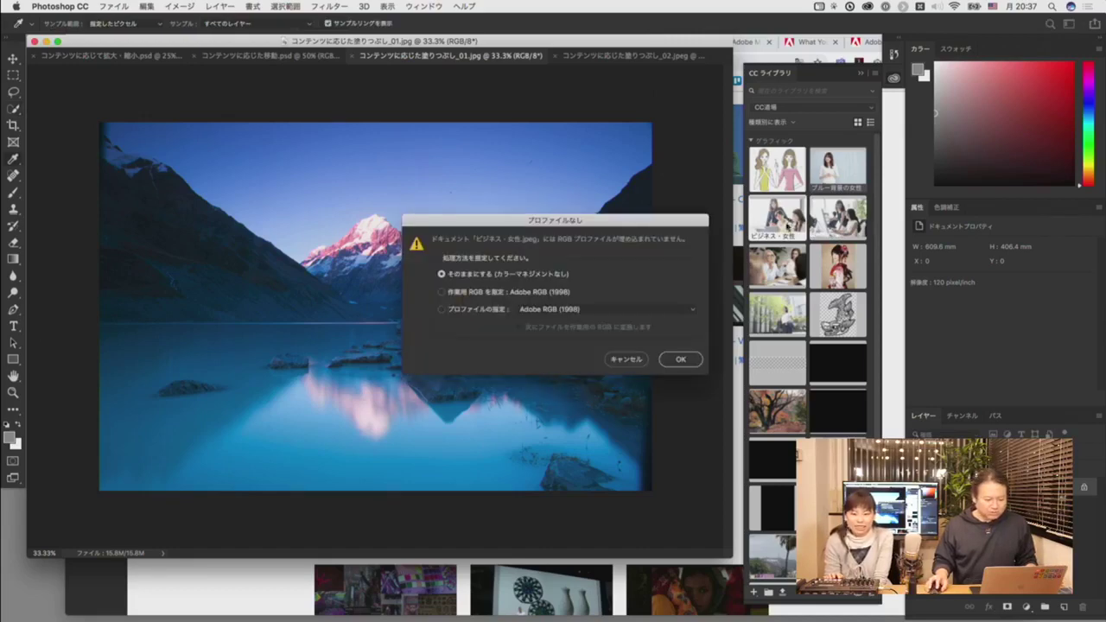
click(692, 360)
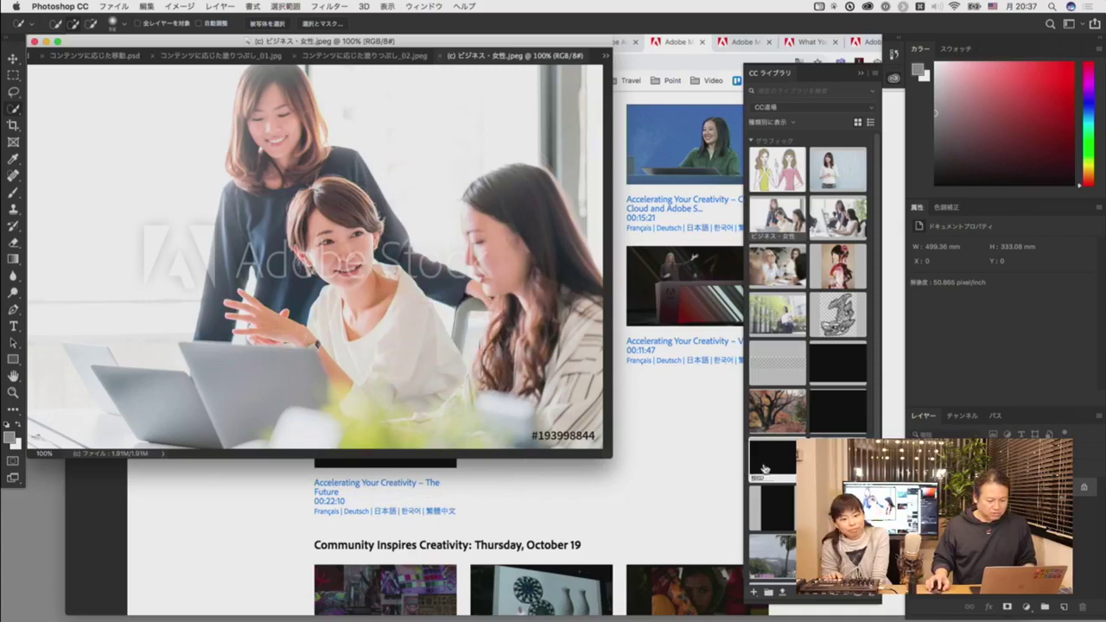
drag(362, 41, 385, 19)
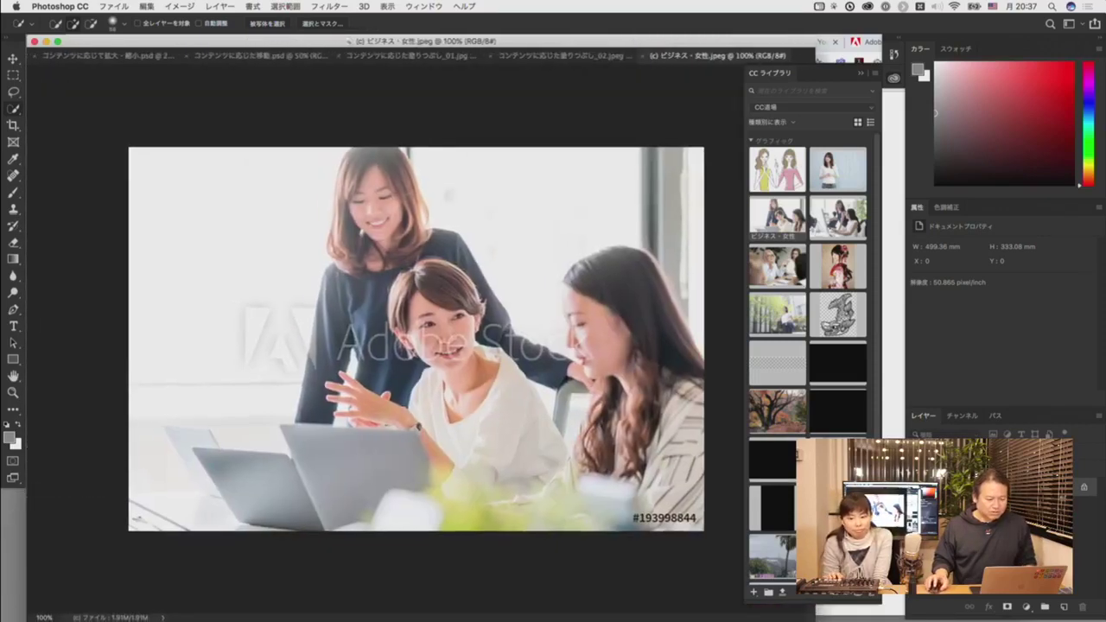
- Run Select Subject on the three office women and check the selection in Quick Mask mode
click(285, 6)
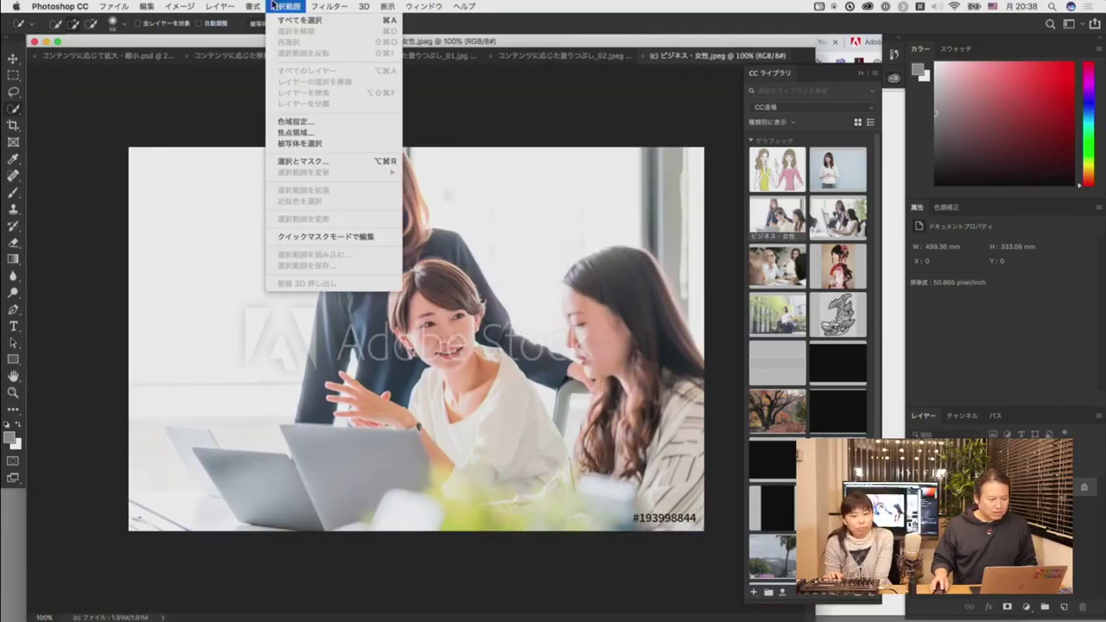
click(319, 144)
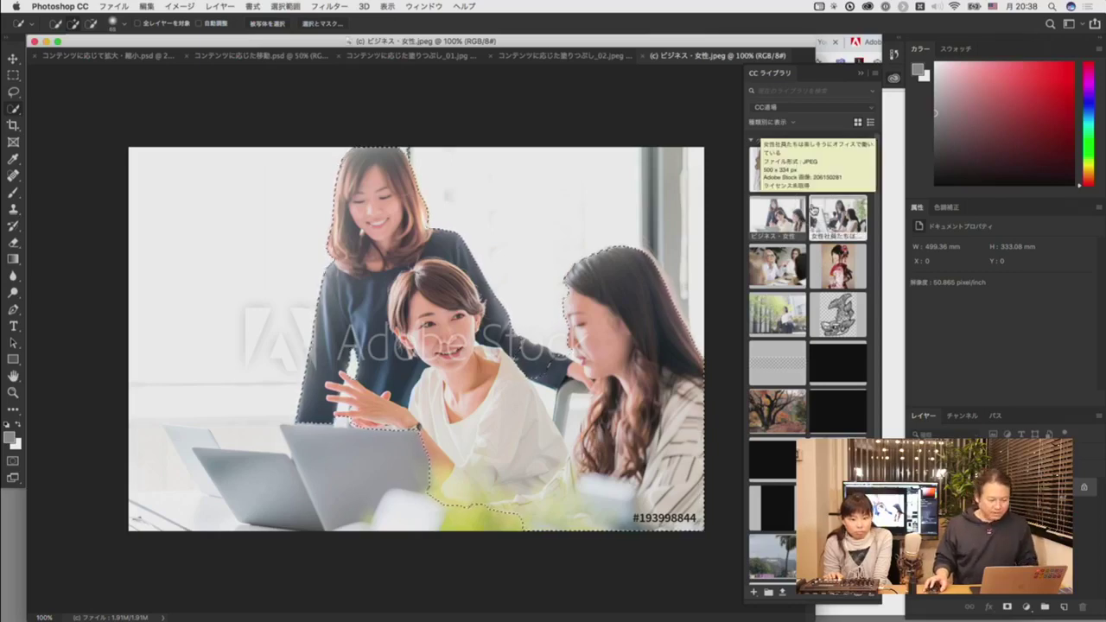
key(q)
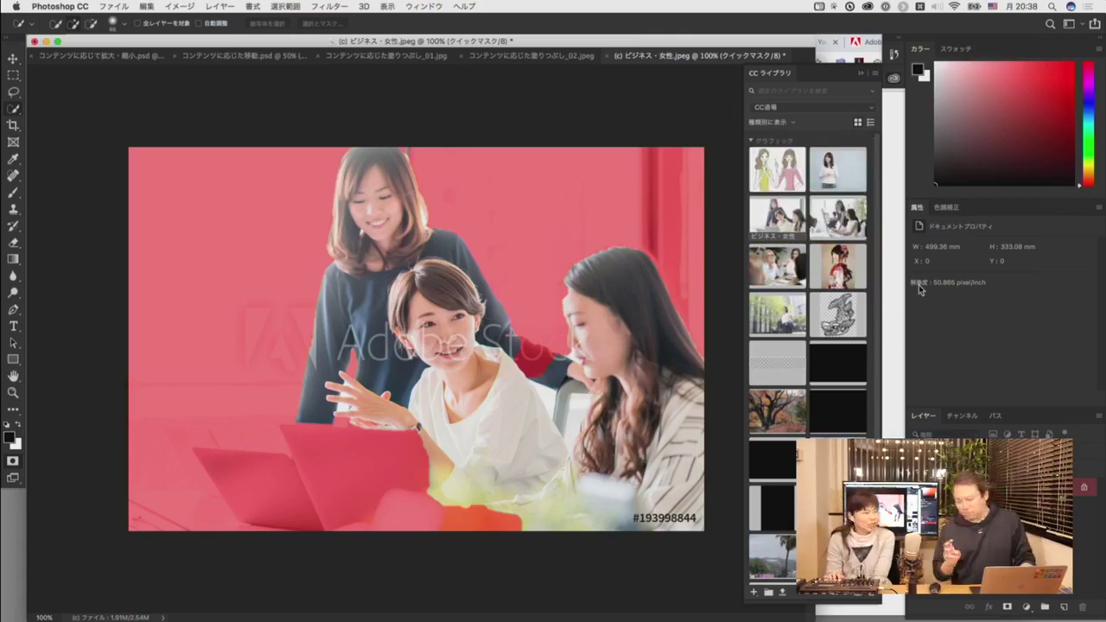
key(q)
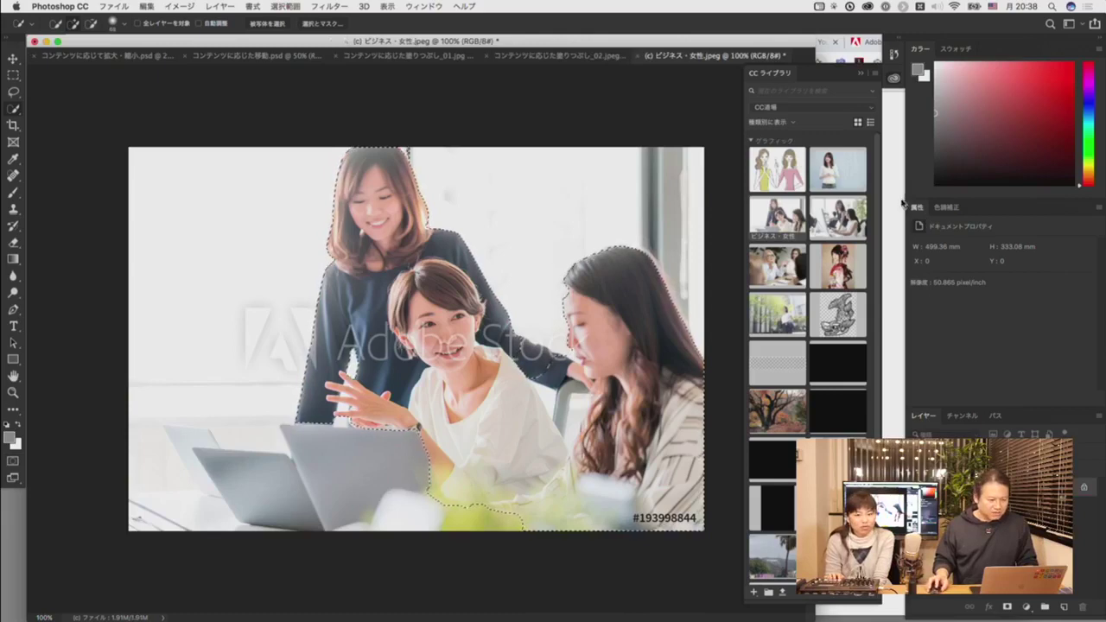
- Close ビジネス・女性.jpeg without saving and open the library photo of the aged businesswoman speaking to young people
key(super+w)
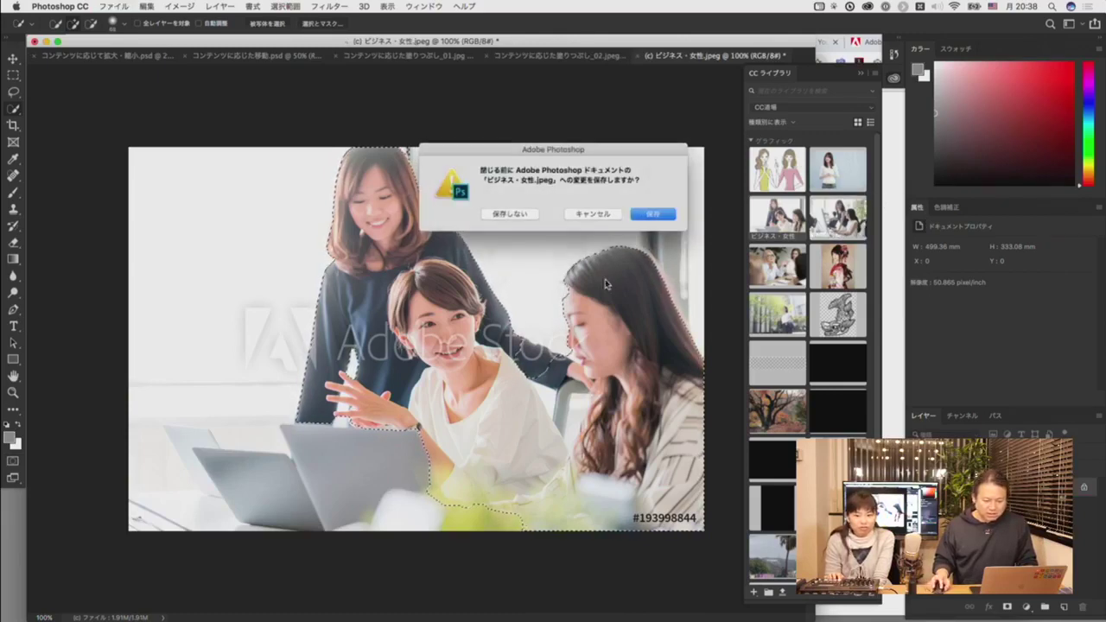
click(510, 215)
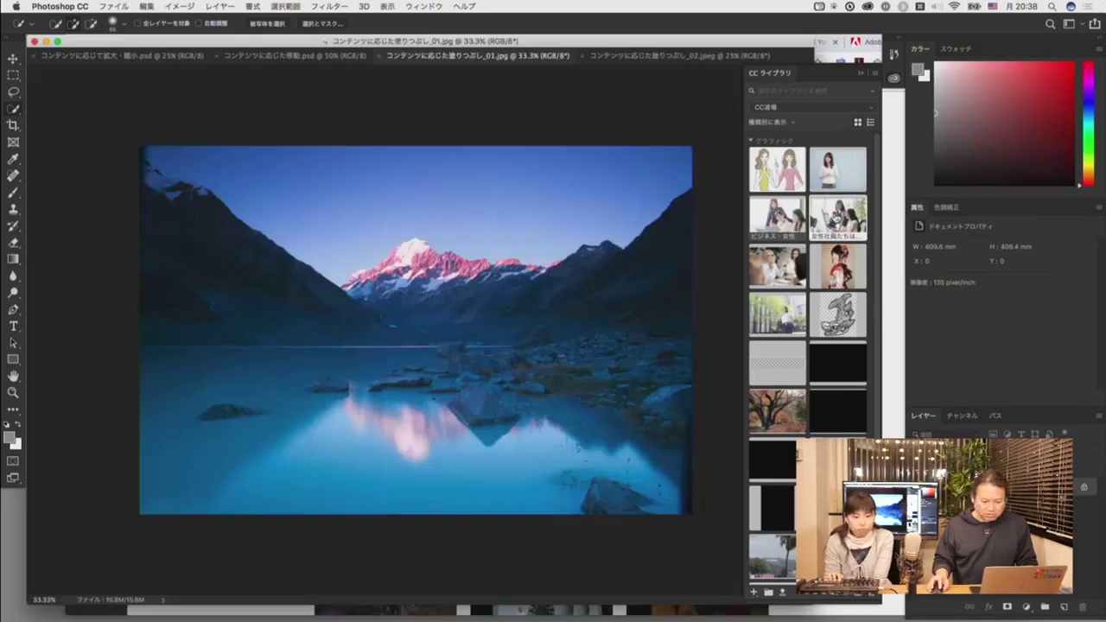
double_click(788, 259)
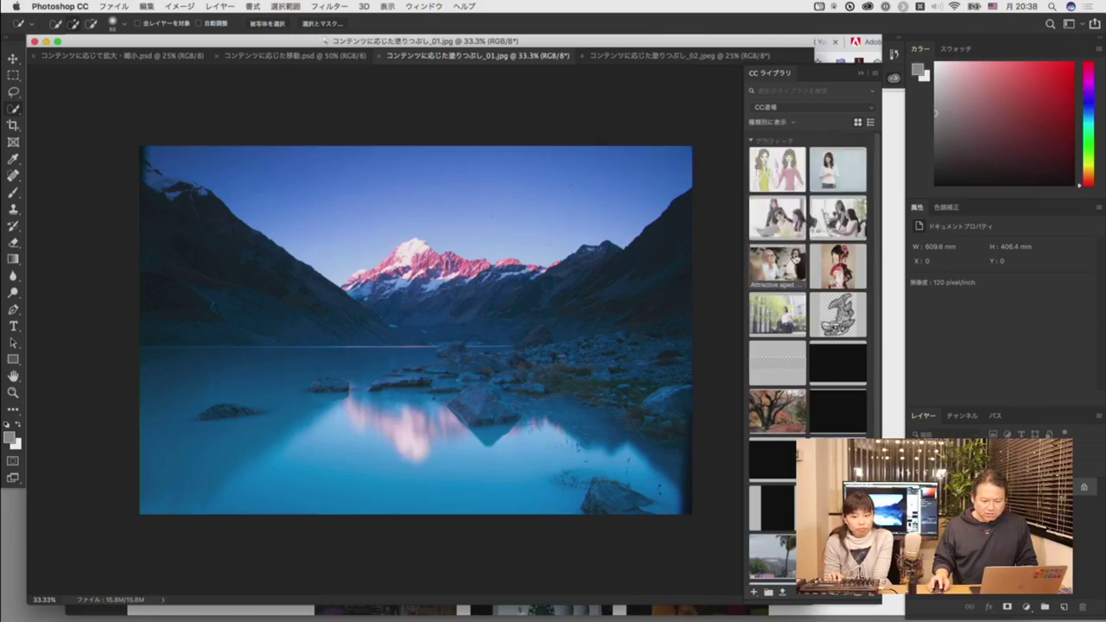
click(696, 368)
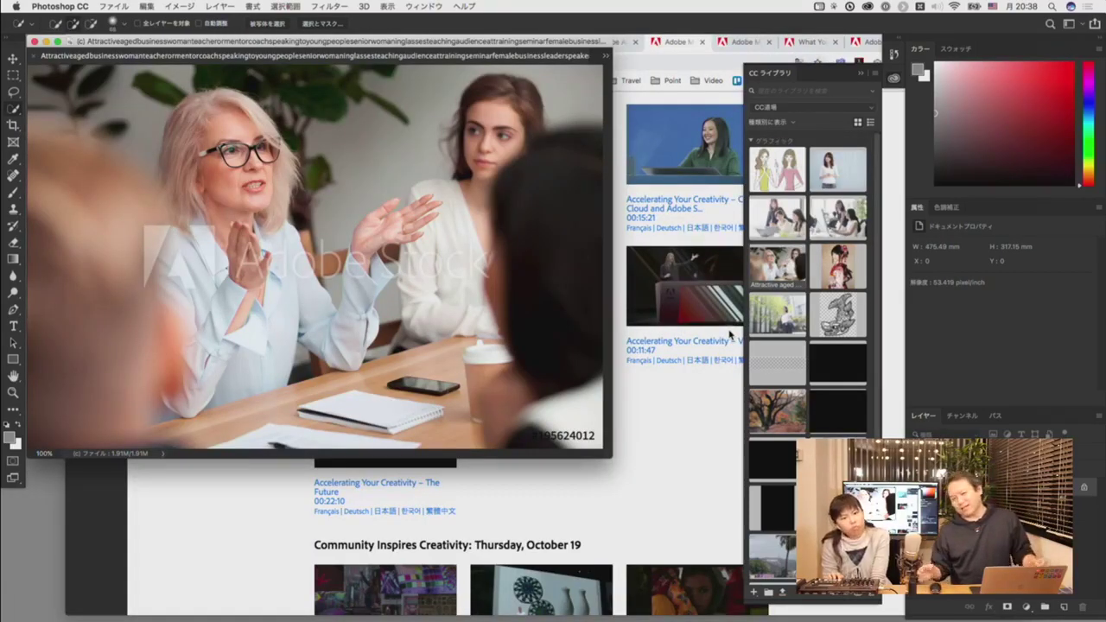
- Apply Select Subject to the meeting photo and toggle Quick Mask on and off to inspect the selected areas
click(281, 5)
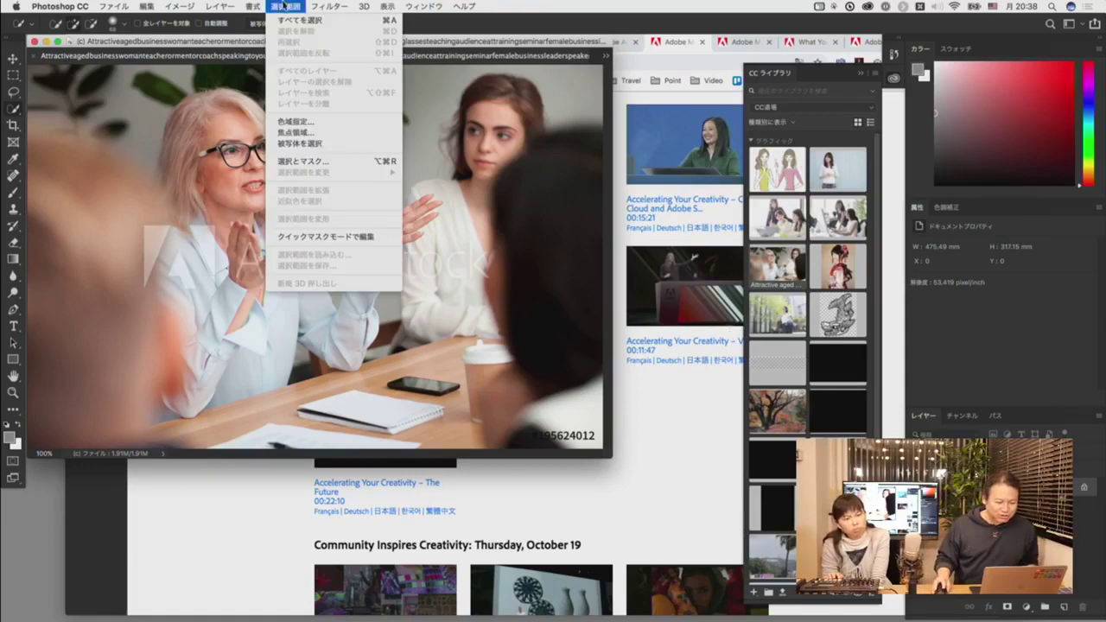
click(319, 139)
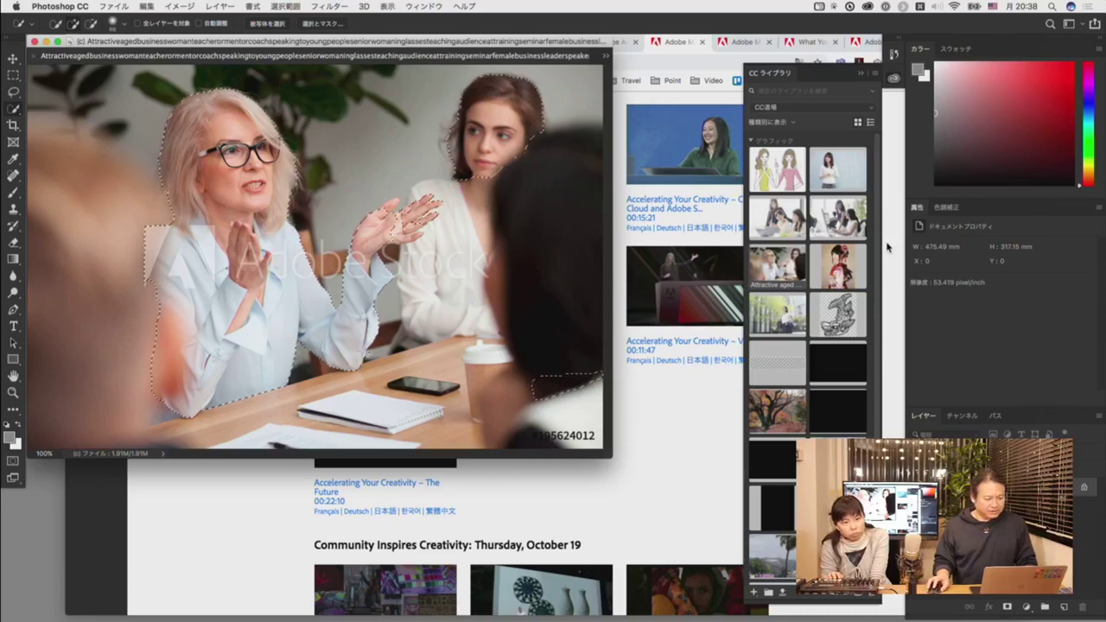
key(q)
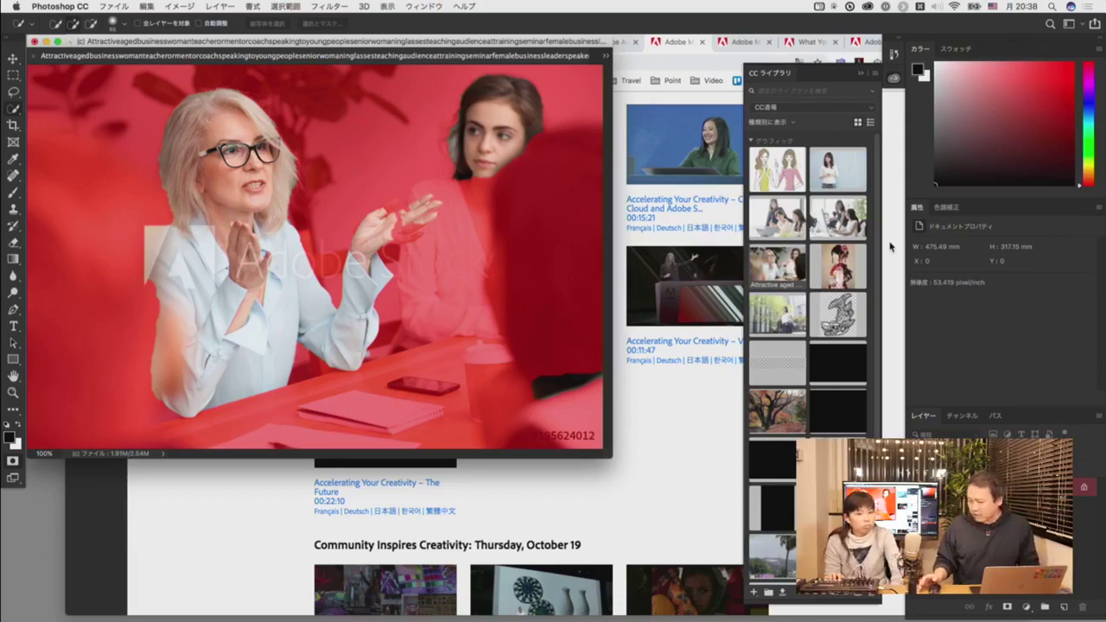
key(q)
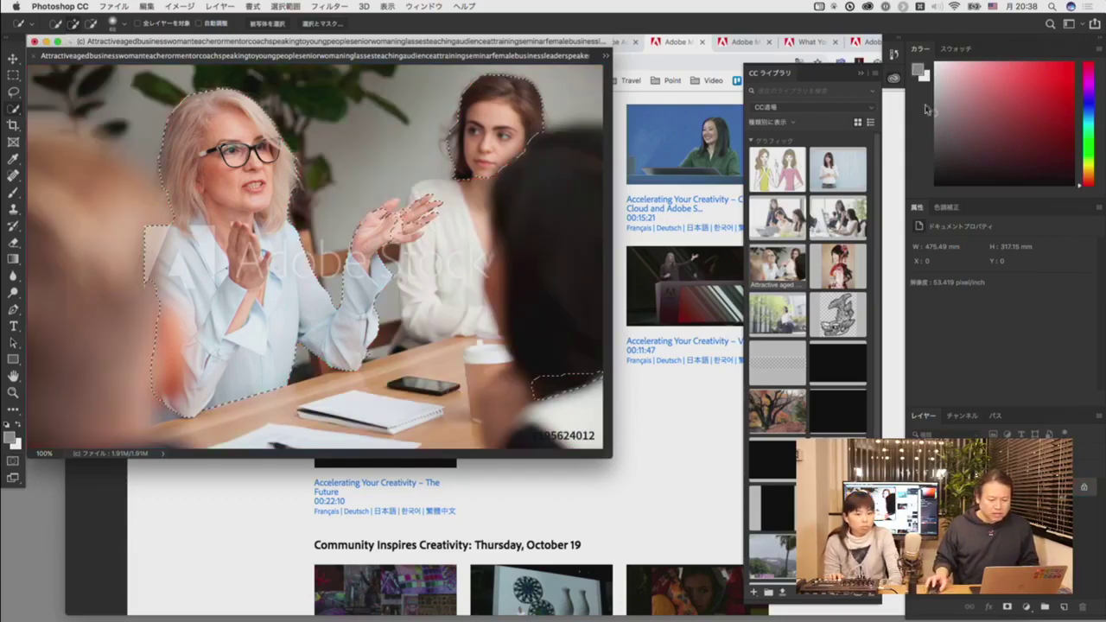
- Discard the meeting photo's changes on closing, open the 女性 illustration from the library without color management and activate the Quick Selection tool
key(super+w)
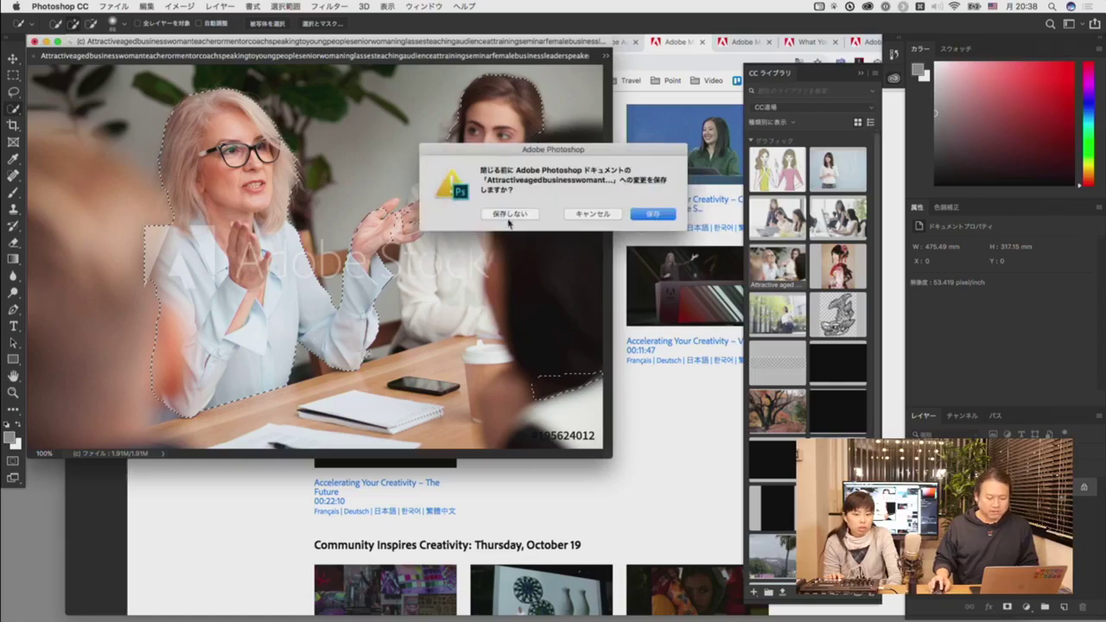
click(509, 214)
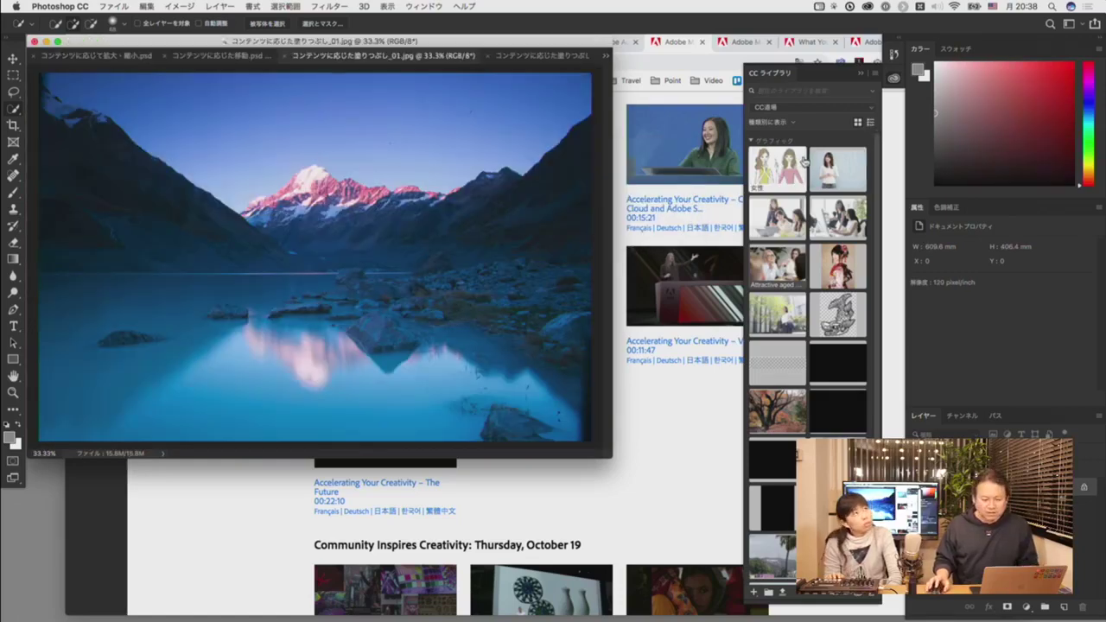
double_click(793, 175)
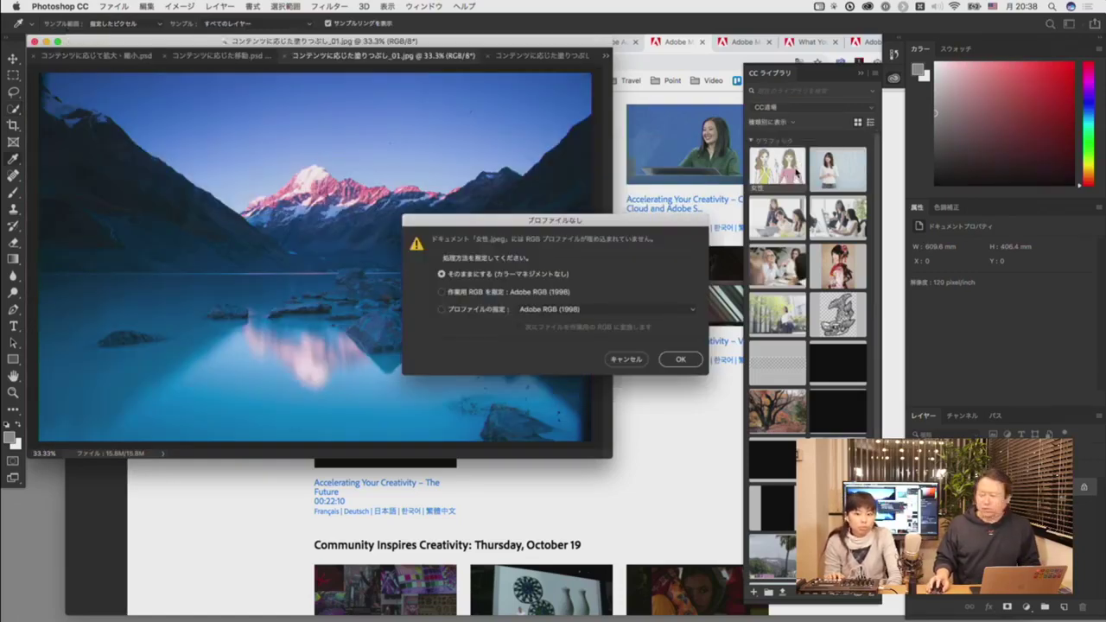
click(679, 359)
key(w)
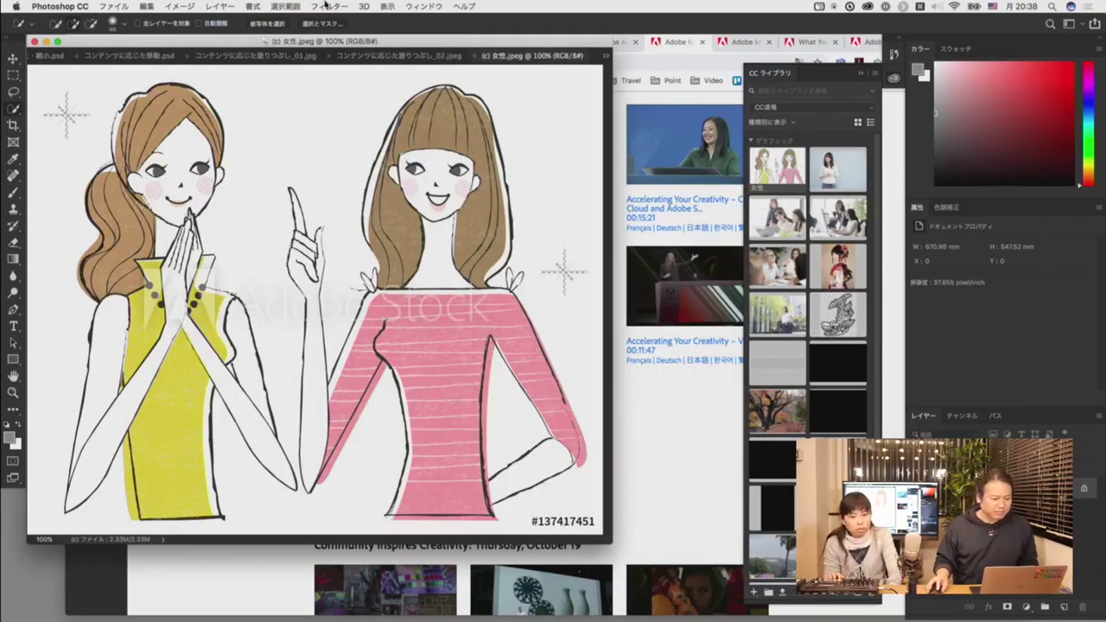
- Run Select Subject on the two illustrated women and check the selection in Quick Mask mode
click(286, 6)
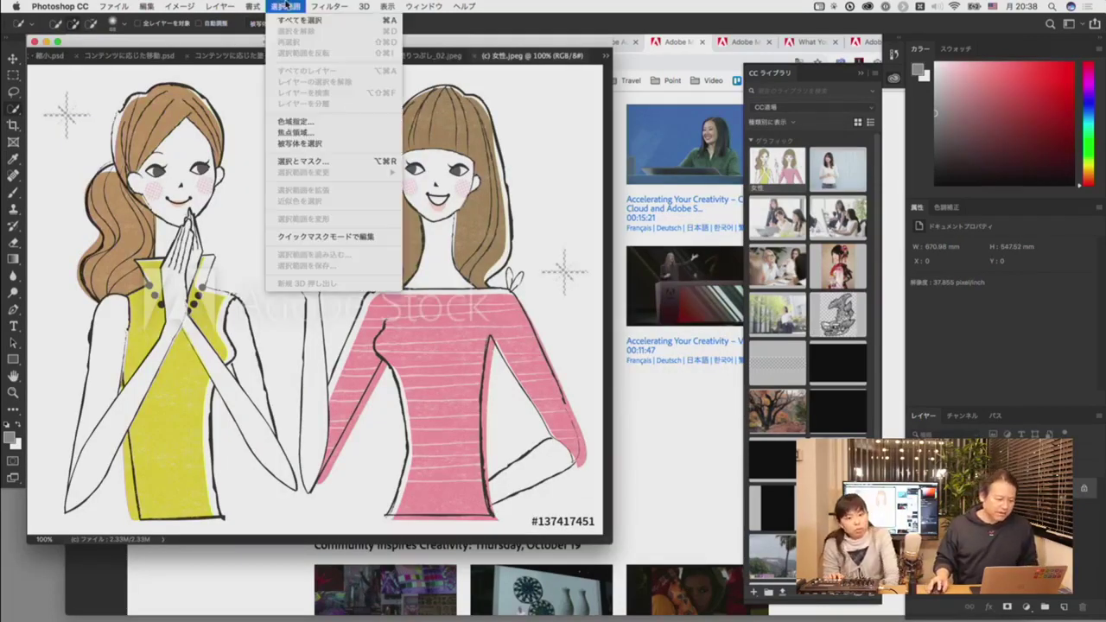
click(338, 145)
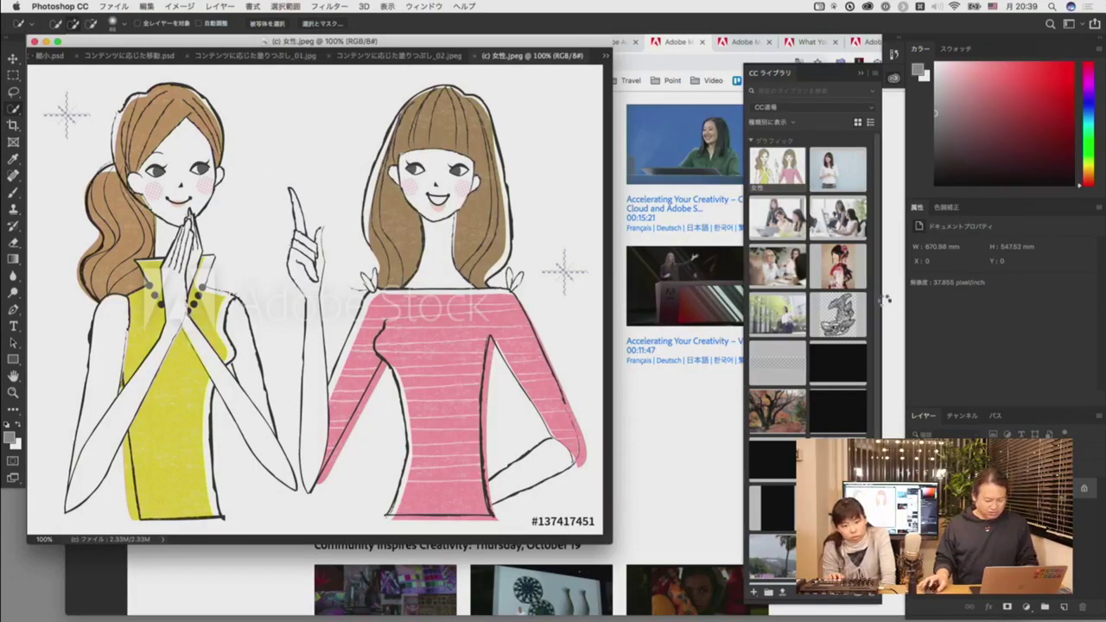
key(q)
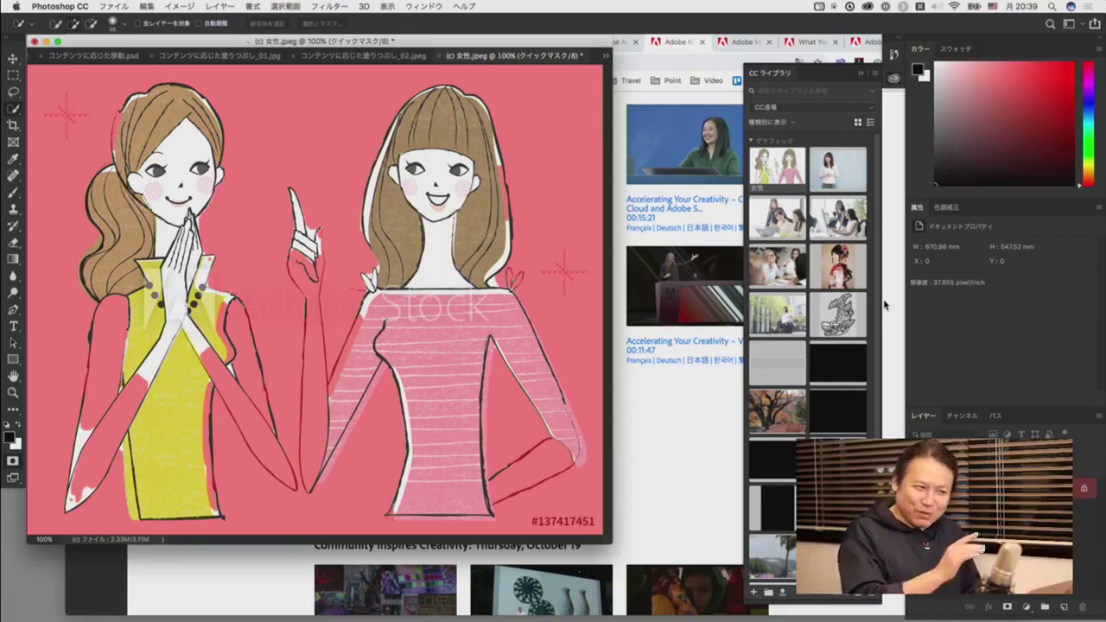
key(q)
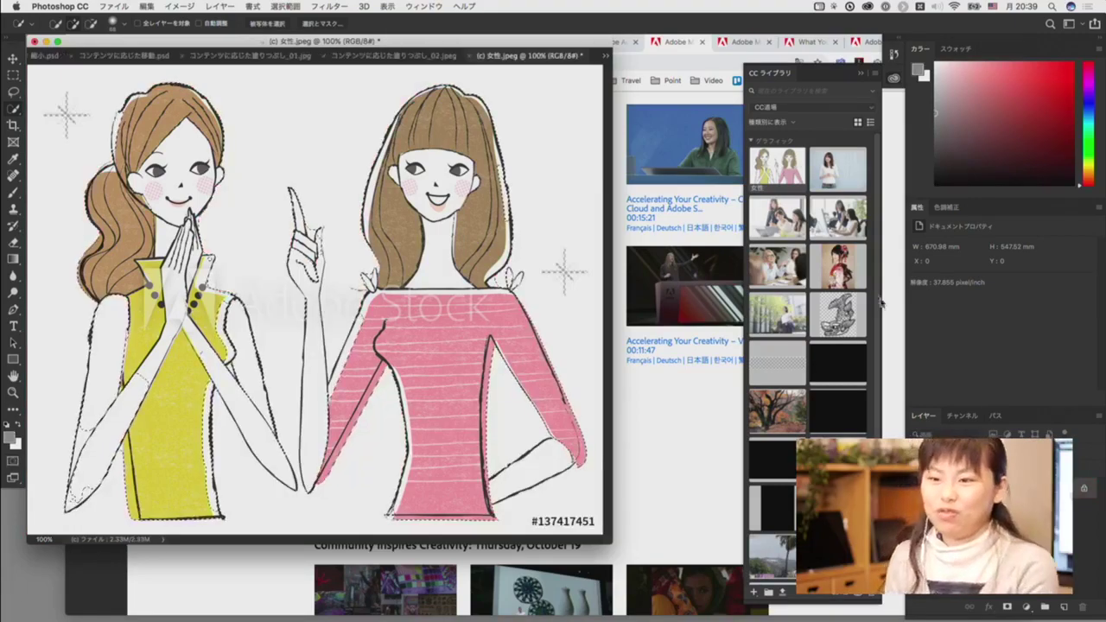
- Close 女性.jpeg without saving and enlarge the document window around the mountain lake photo
click(285, 6)
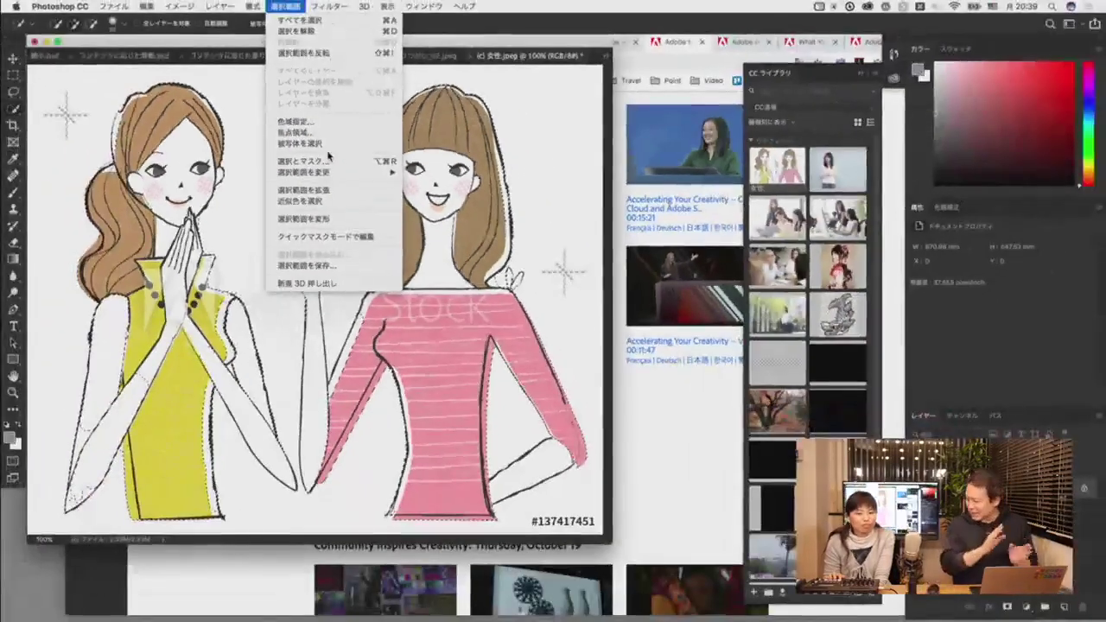
click(280, 6)
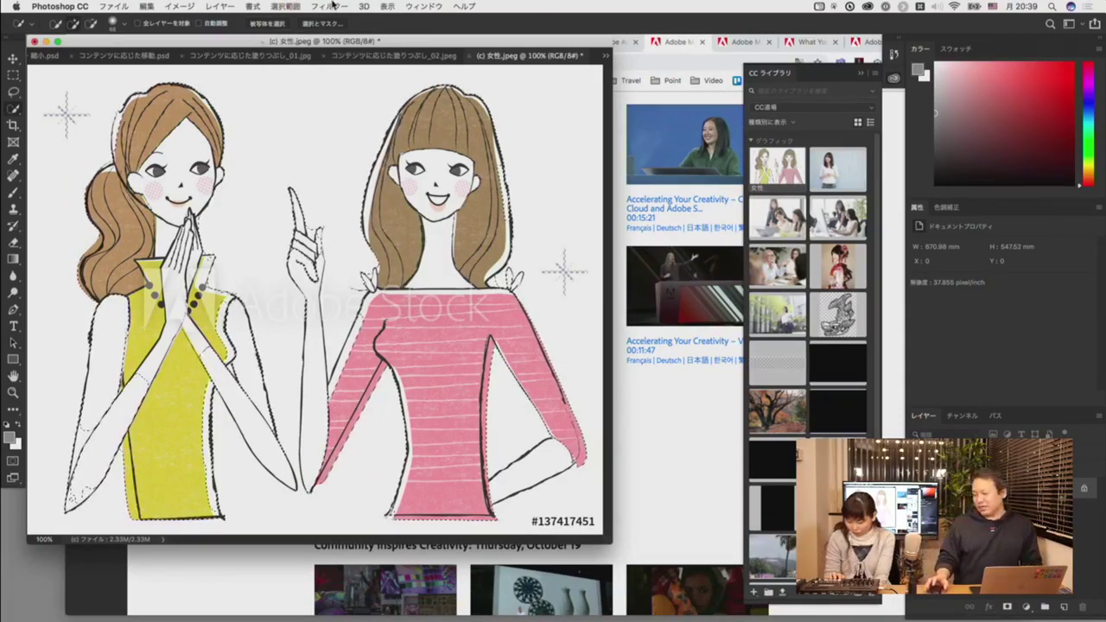
key(super+w)
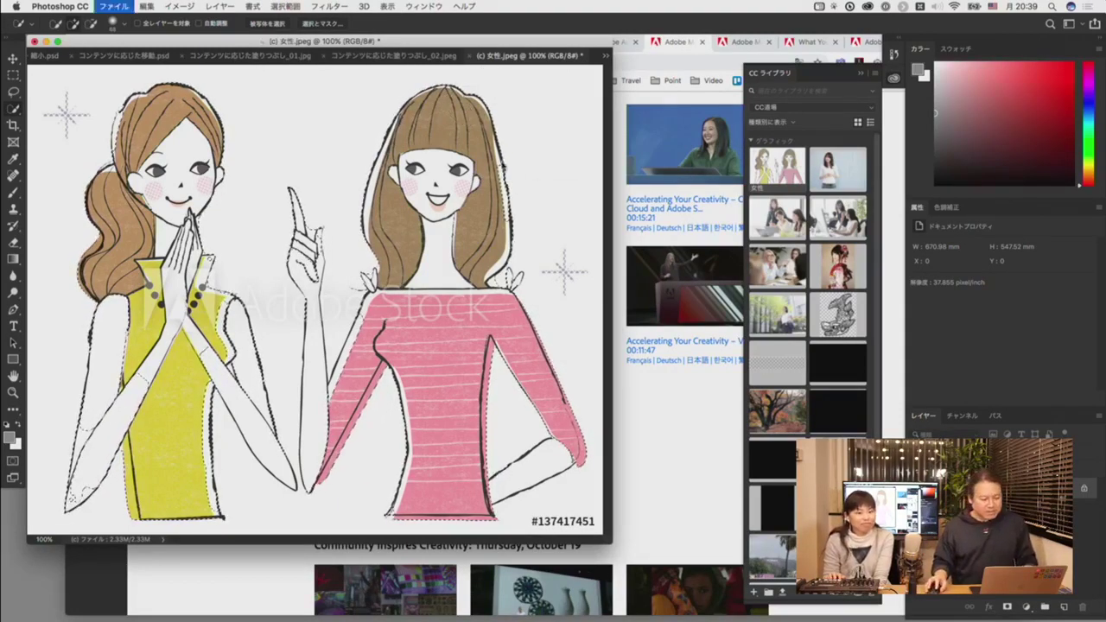
click(510, 214)
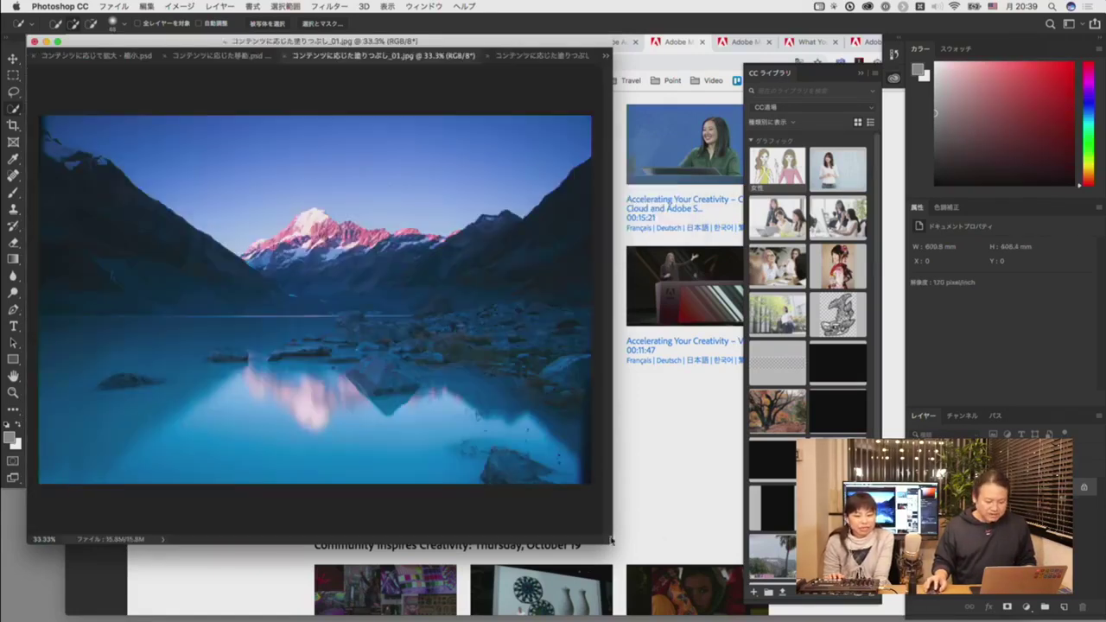
drag(610, 539, 736, 598)
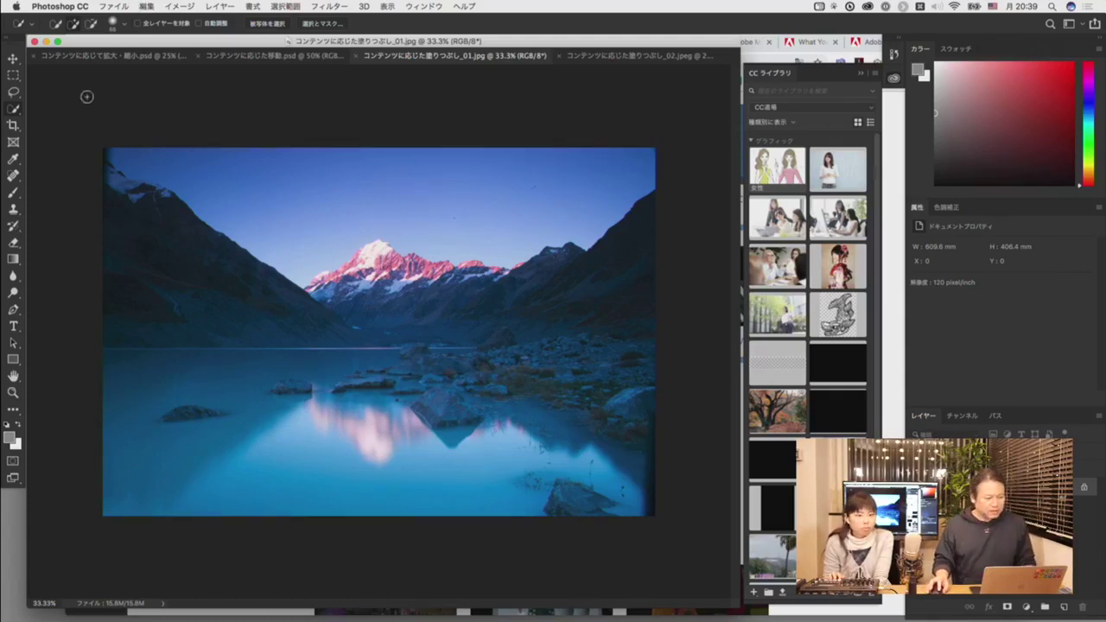
- Draw a freehand Lasso selection around the rock in the lower-right part of the lake
click(13, 93)
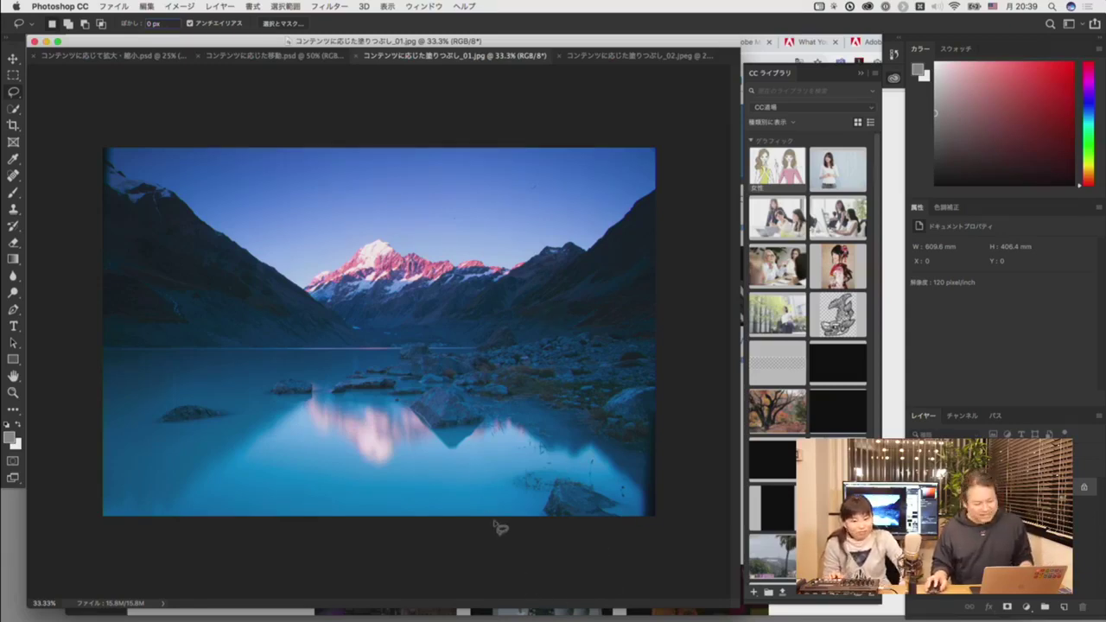
mouse_move(475, 498)
mouse_down()
mouse_move(532, 517)
mouse_move(473, 492)
mouse_up()
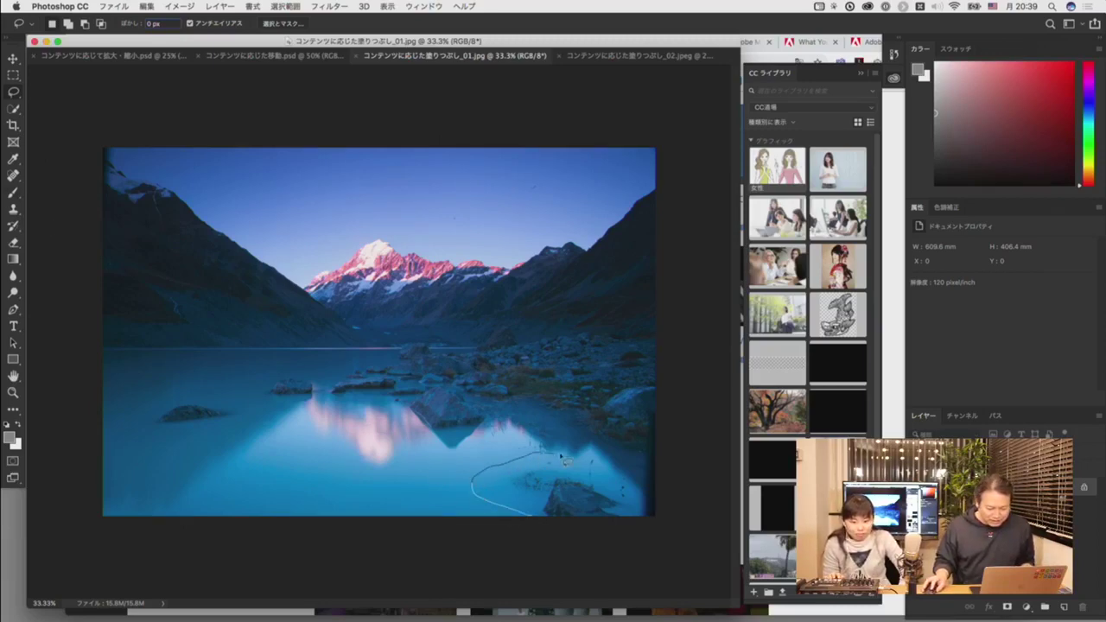
mouse_move(566, 460)
mouse_down()
mouse_move(610, 474)
mouse_move(638, 500)
mouse_move(633, 521)
mouse_move(529, 522)
mouse_up()
- Start Content-Aware Fill on the selected rock and place the preview window clear of the sampling area
click(148, 6)
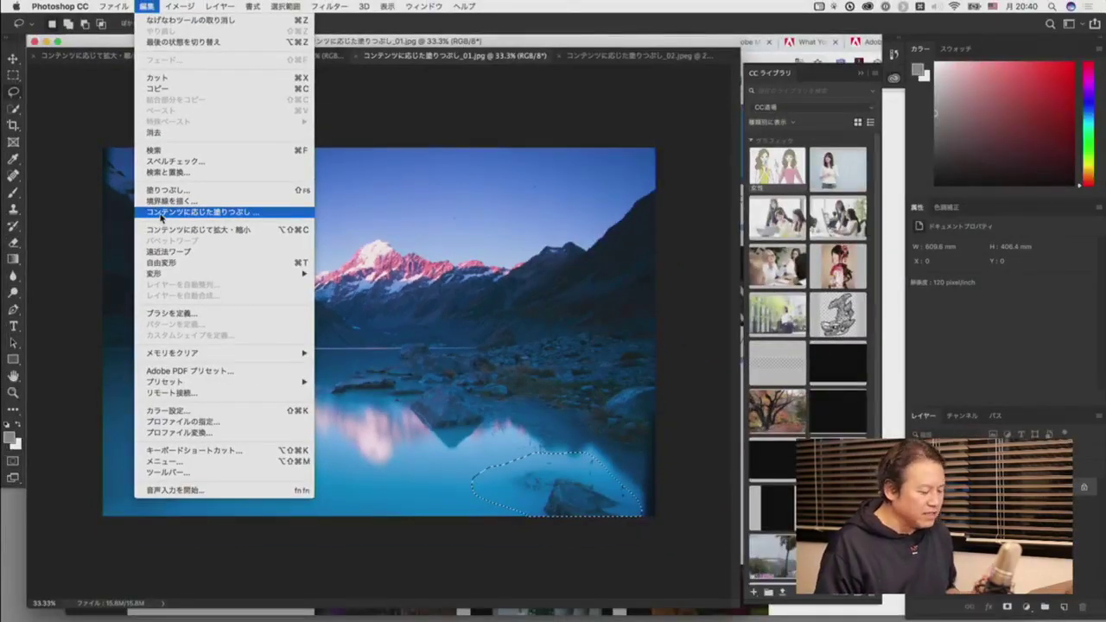
click(164, 213)
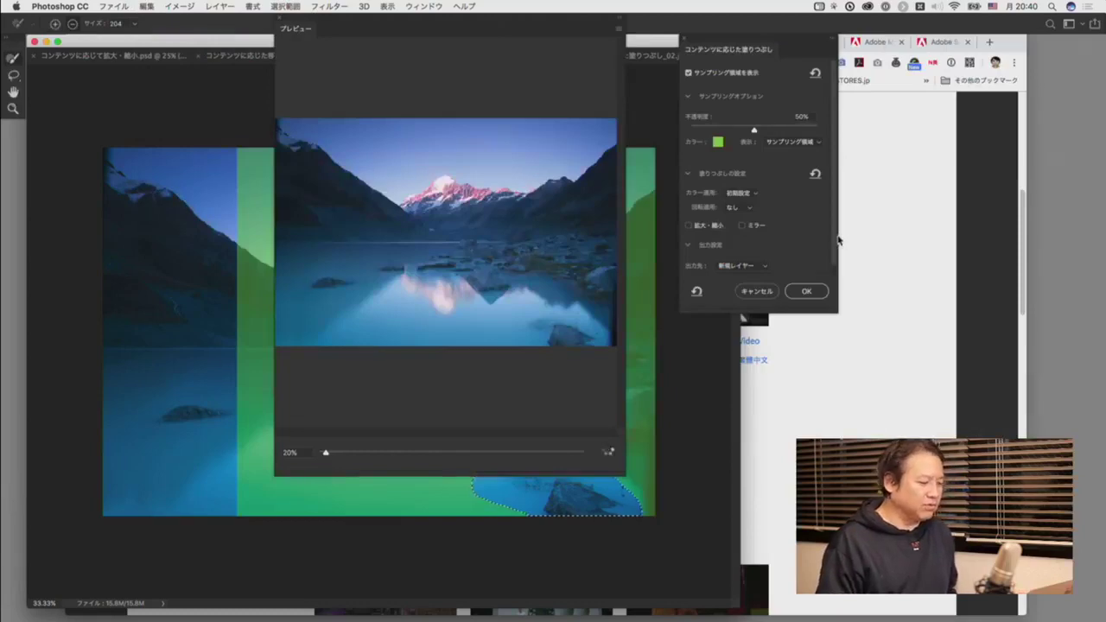
drag(508, 26, 876, 66)
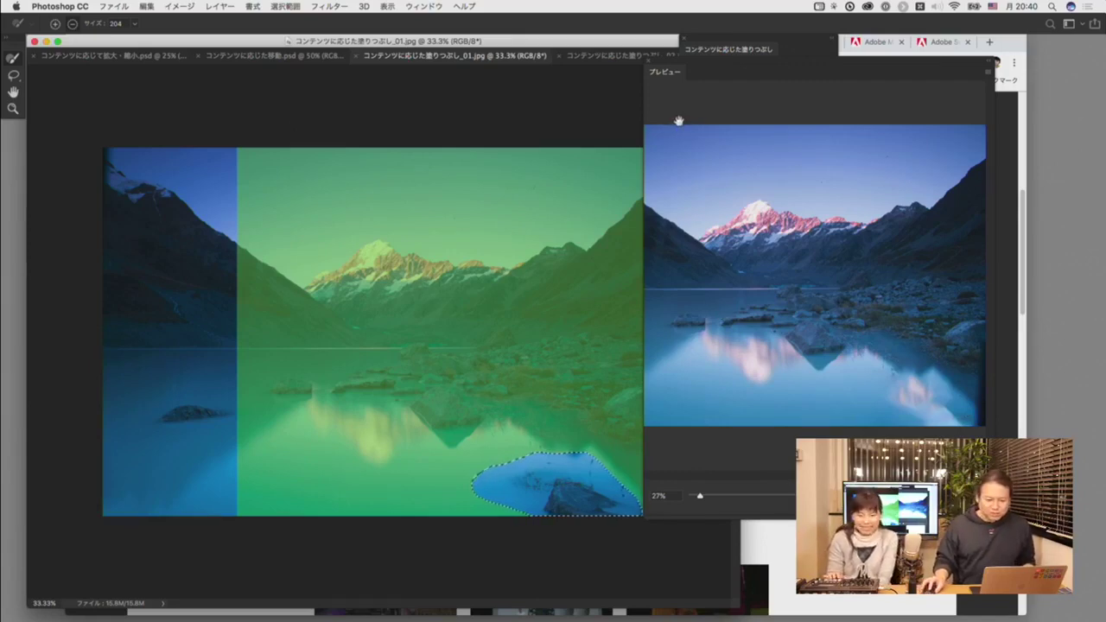
drag(710, 74, 767, 80)
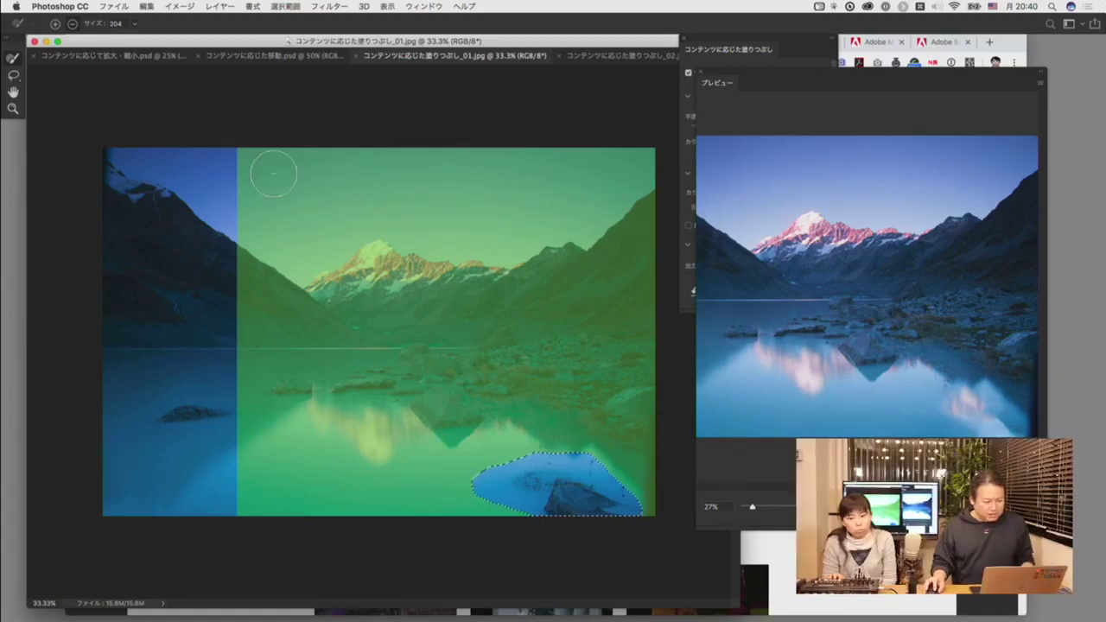
- Limit the sampling area to the calm foreground water, removing the sky, mountains, shoreline rocks and mountain reflection and adding water on the left
drag(271, 173, 350, 272)
mouse_move(242, 205)
mouse_down()
mouse_move(285, 329)
mouse_move(441, 331)
mouse_move(198, 329)
mouse_move(313, 334)
mouse_move(185, 257)
mouse_move(268, 287)
mouse_move(277, 220)
mouse_move(245, 159)
mouse_move(300, 179)
mouse_move(347, 154)
mouse_move(298, 164)
mouse_move(275, 154)
mouse_move(626, 144)
mouse_move(647, 160)
mouse_move(644, 357)
mouse_move(626, 403)
mouse_move(649, 458)
mouse_move(626, 469)
mouse_move(646, 514)
mouse_move(550, 419)
mouse_move(406, 431)
mouse_move(365, 466)
mouse_move(259, 371)
mouse_up()
mouse_move(560, 348)
mouse_down()
mouse_move(400, 404)
mouse_move(284, 398)
mouse_move(430, 409)
mouse_move(618, 355)
mouse_move(596, 387)
mouse_move(645, 428)
mouse_move(566, 385)
mouse_move(597, 317)
mouse_move(586, 419)
mouse_move(629, 387)
mouse_move(642, 401)
mouse_move(622, 279)
mouse_move(610, 64)
mouse_move(602, 432)
mouse_move(669, 175)
mouse_move(604, 196)
mouse_move(537, 276)
mouse_move(462, 314)
mouse_move(395, 307)
mouse_move(371, 276)
mouse_move(369, 206)
mouse_move(462, 166)
mouse_move(610, 164)
mouse_move(498, 207)
mouse_move(419, 309)
mouse_move(426, 326)
mouse_move(316, 312)
mouse_move(614, 284)
mouse_up()
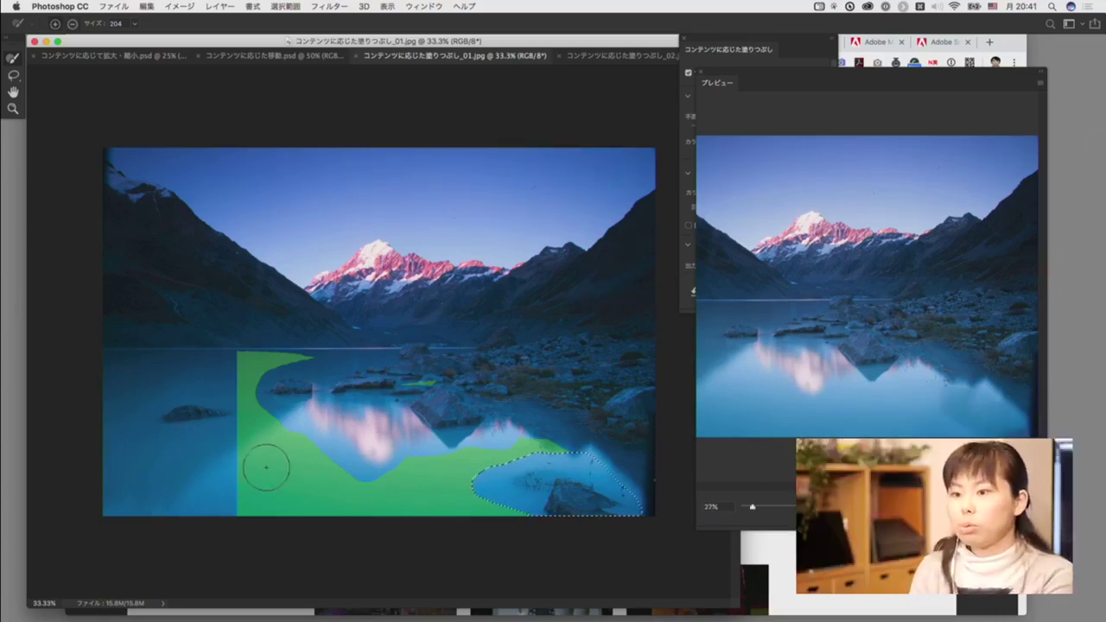
mouse_move(263, 475)
mouse_down()
mouse_move(200, 490)
mouse_move(254, 497)
mouse_up()
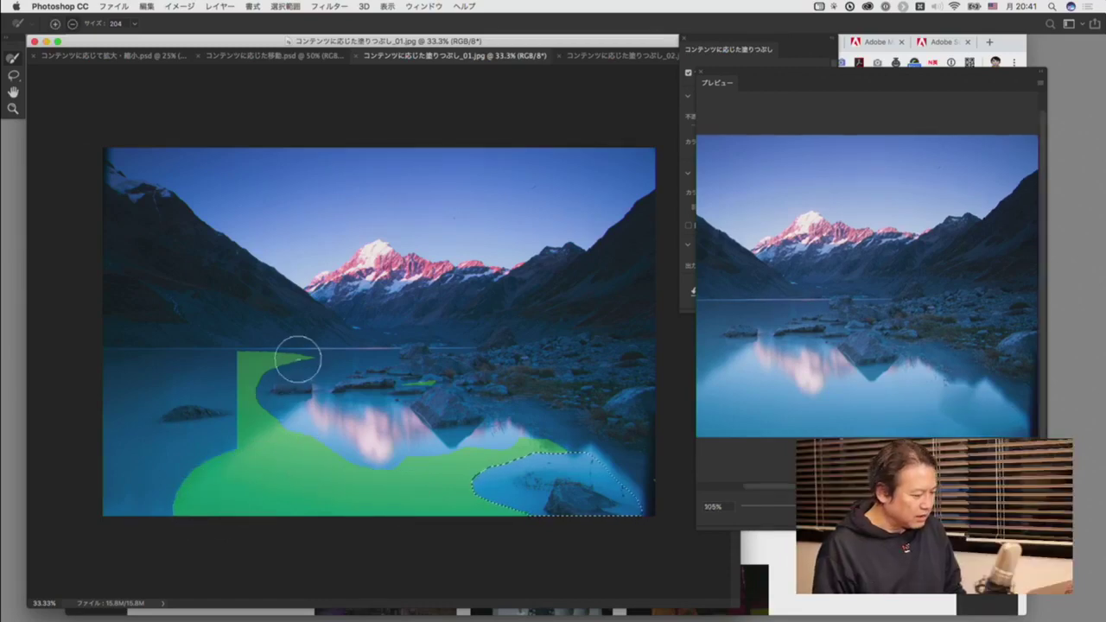
mouse_move(296, 358)
mouse_down()
mouse_move(254, 358)
mouse_move(250, 415)
mouse_up()
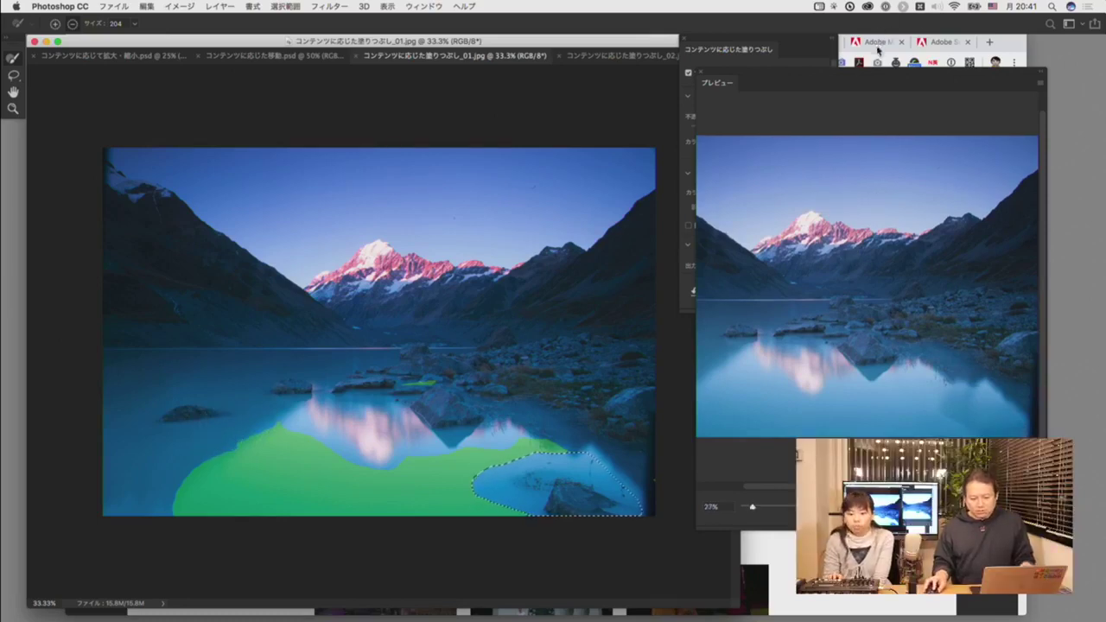
- Inspect the lake fill preview beside the original image, close the preview and cancel the Content-Aware Fill
drag(864, 69, 749, 82)
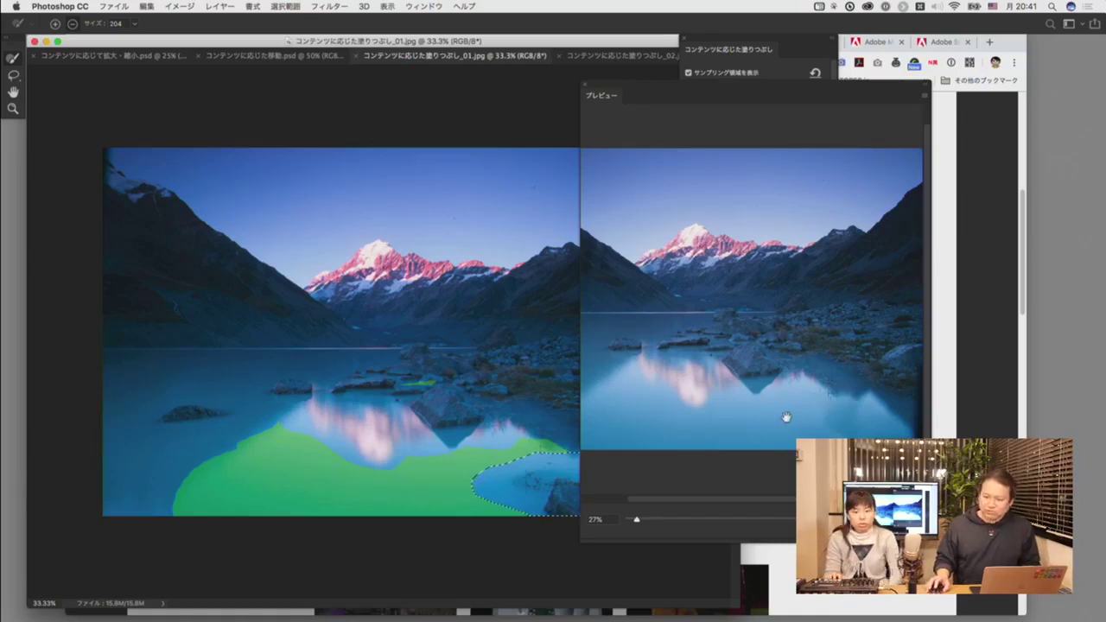
drag(740, 98, 536, 66)
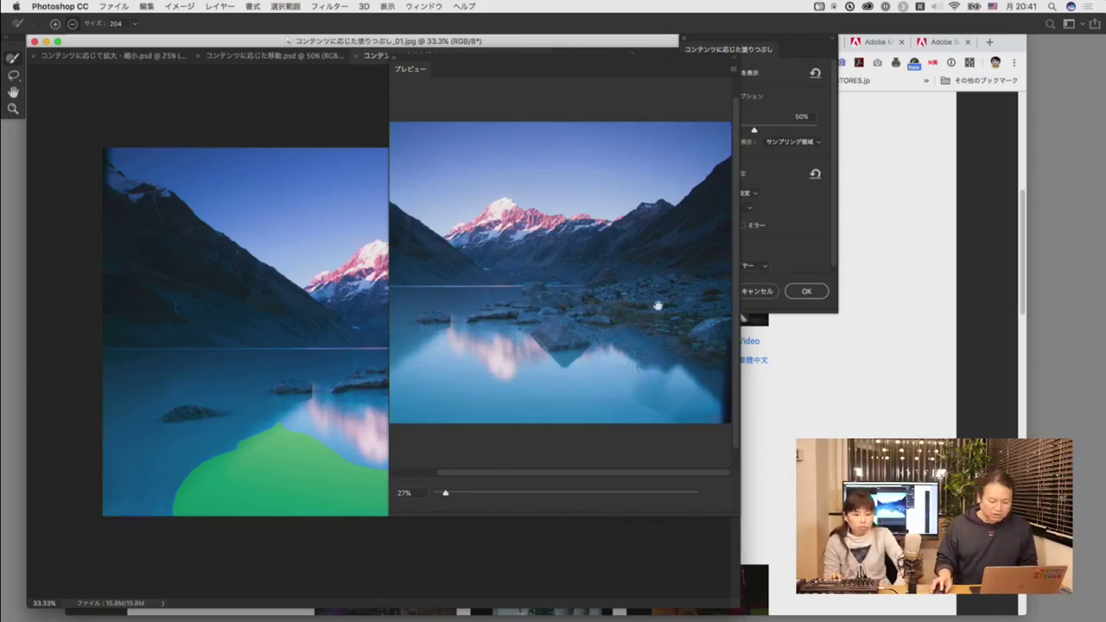
drag(570, 62, 795, 73)
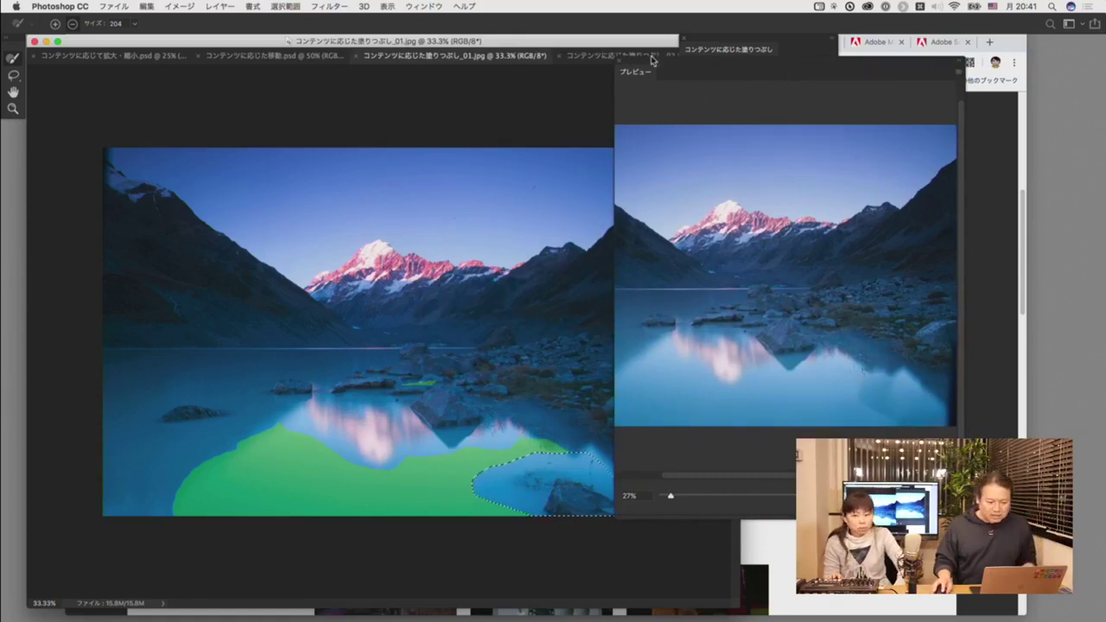
click(622, 65)
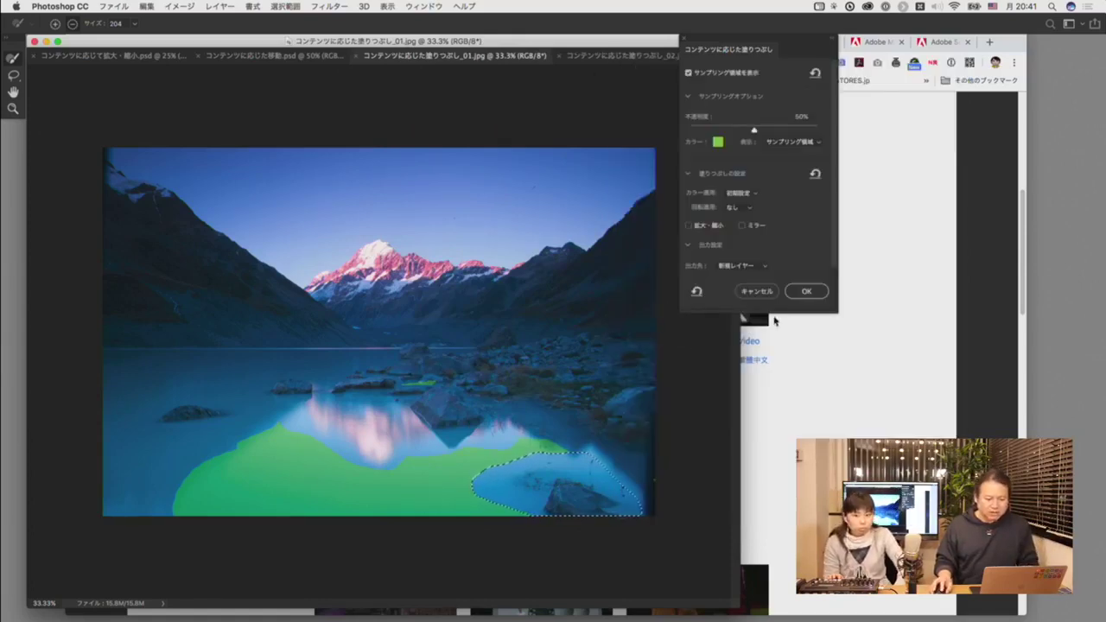
click(757, 292)
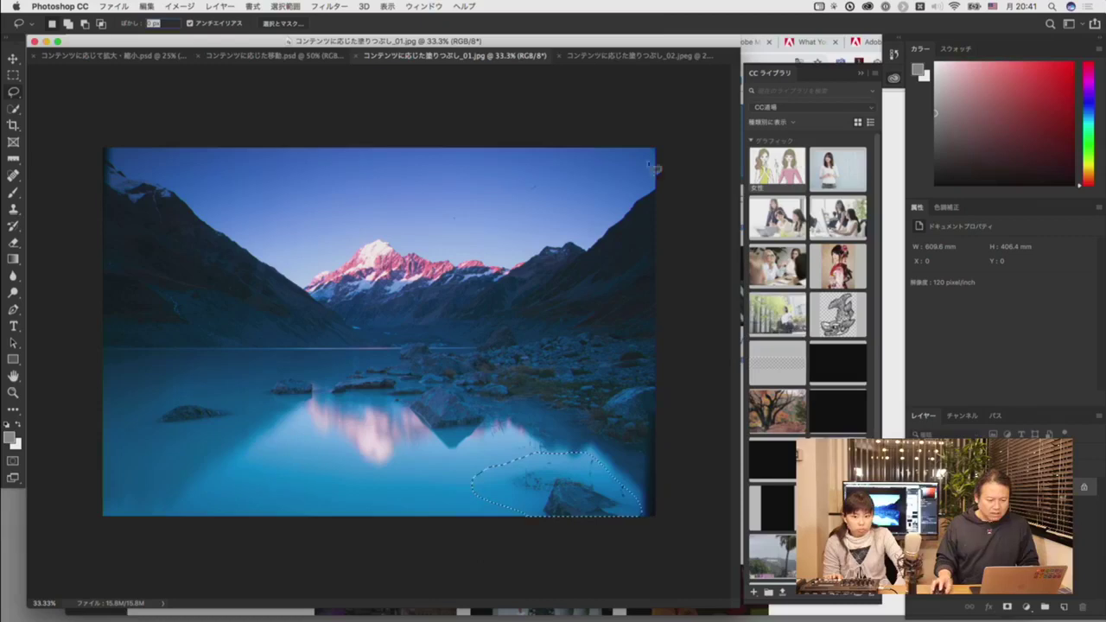
- Switch to コンテンツに応じた塗りつぶし_02.jpeg and start Content-Aware Fill on the selected missing part of the butterfly's right wing
click(616, 57)
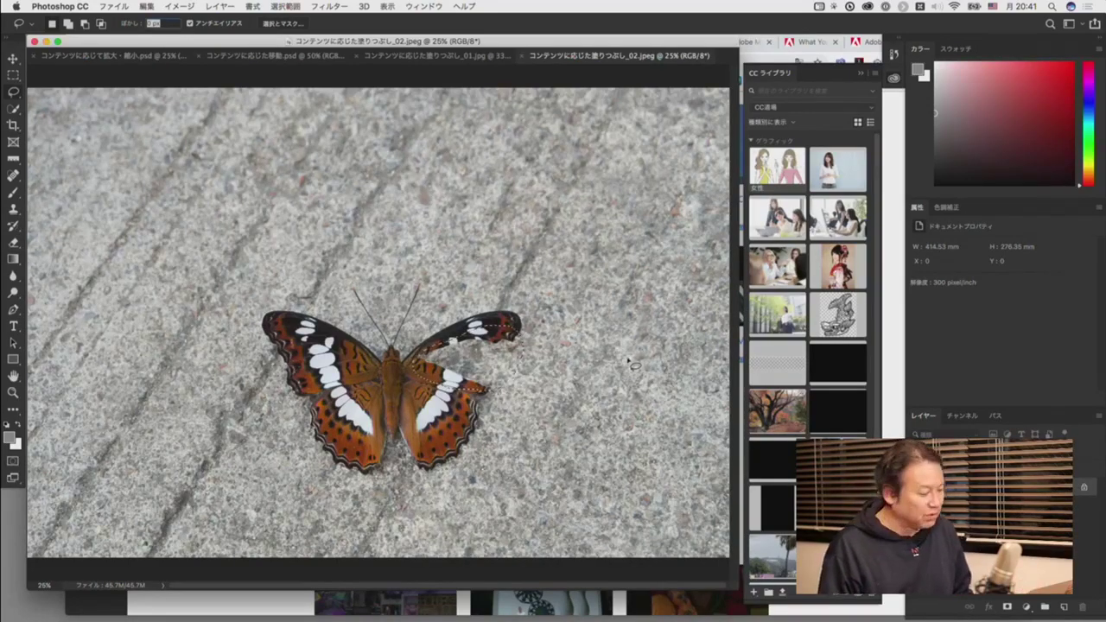
click(140, 6)
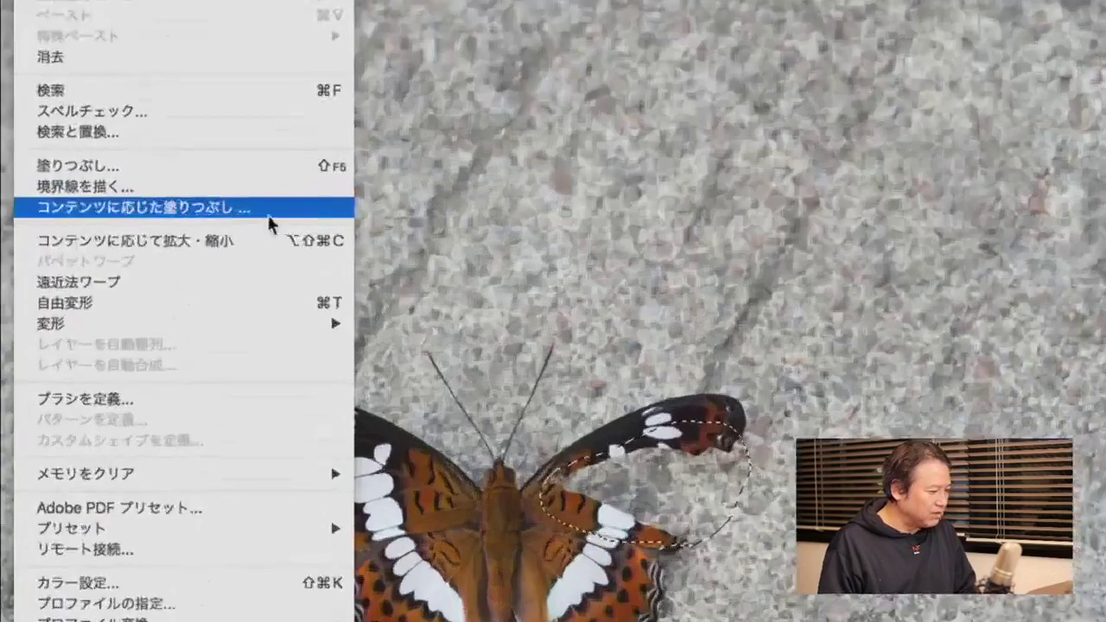
click(269, 223)
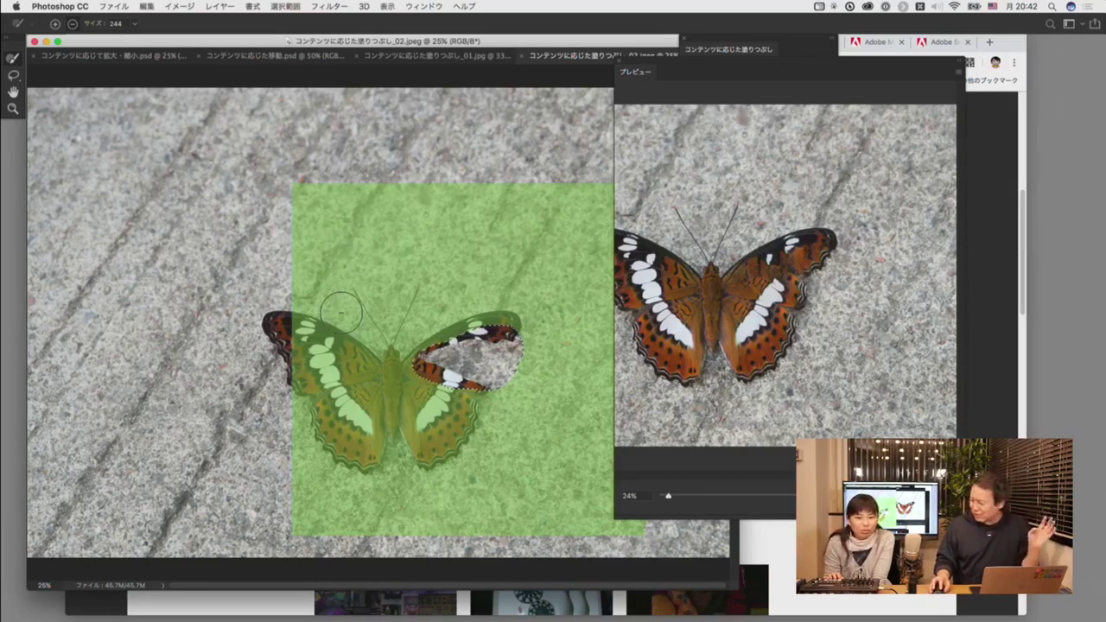
- Limit the sampling area to the butterfly by removing the surrounding pavement and including the outer edge of the left wing
mouse_move(308, 322)
mouse_down()
mouse_move(279, 314)
mouse_move(269, 356)
mouse_move(312, 390)
mouse_move(354, 304)
mouse_move(385, 320)
mouse_up()
mouse_move(537, 291)
mouse_down()
mouse_move(500, 270)
mouse_move(314, 258)
mouse_move(471, 233)
mouse_move(501, 205)
mouse_move(617, 187)
mouse_move(616, 474)
mouse_move(584, 512)
mouse_move(653, 536)
mouse_move(588, 453)
mouse_move(535, 480)
mouse_move(514, 391)
mouse_move(478, 462)
mouse_move(437, 502)
mouse_move(395, 509)
mouse_move(292, 472)
mouse_move(315, 451)
mouse_move(369, 488)
mouse_move(467, 482)
mouse_move(281, 550)
mouse_move(295, 510)
mouse_move(495, 510)
mouse_move(576, 328)
mouse_move(494, 510)
mouse_move(567, 287)
mouse_move(534, 240)
mouse_move(504, 240)
mouse_move(579, 229)
mouse_move(567, 237)
mouse_move(587, 346)
mouse_move(565, 277)
mouse_move(579, 246)
mouse_up()
mouse_move(363, 453)
mouse_down()
mouse_move(319, 408)
mouse_move(356, 451)
mouse_move(376, 454)
mouse_move(406, 451)
mouse_move(436, 406)
mouse_move(467, 432)
mouse_move(475, 423)
mouse_move(454, 465)
mouse_move(419, 460)
mouse_up()
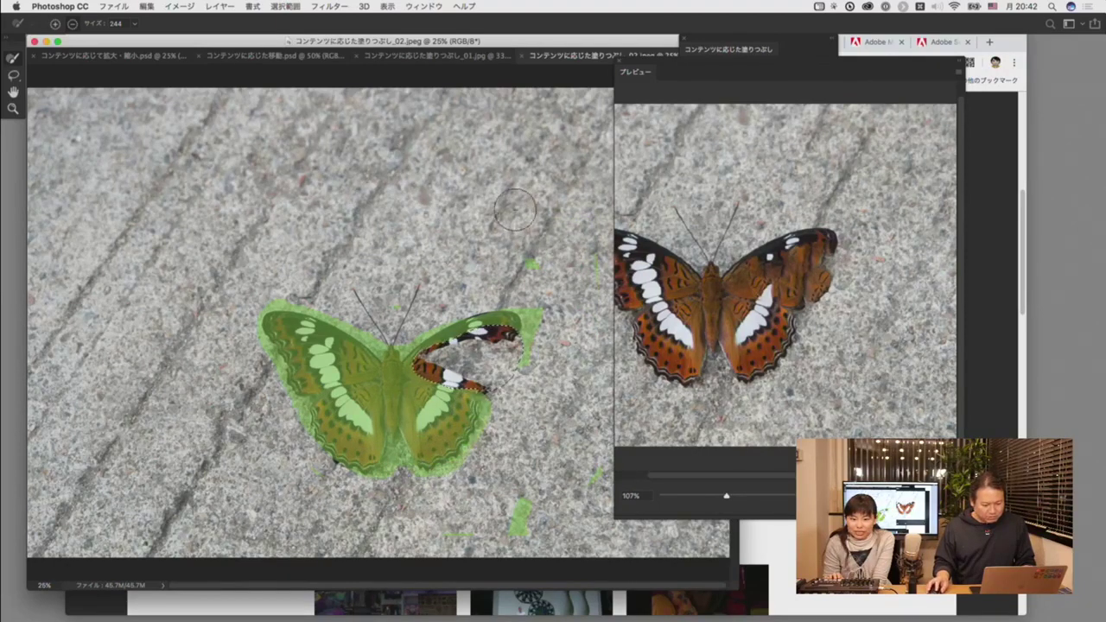
drag(516, 212, 535, 263)
mouse_move(523, 505)
mouse_down()
mouse_move(520, 518)
mouse_move(517, 505)
mouse_up()
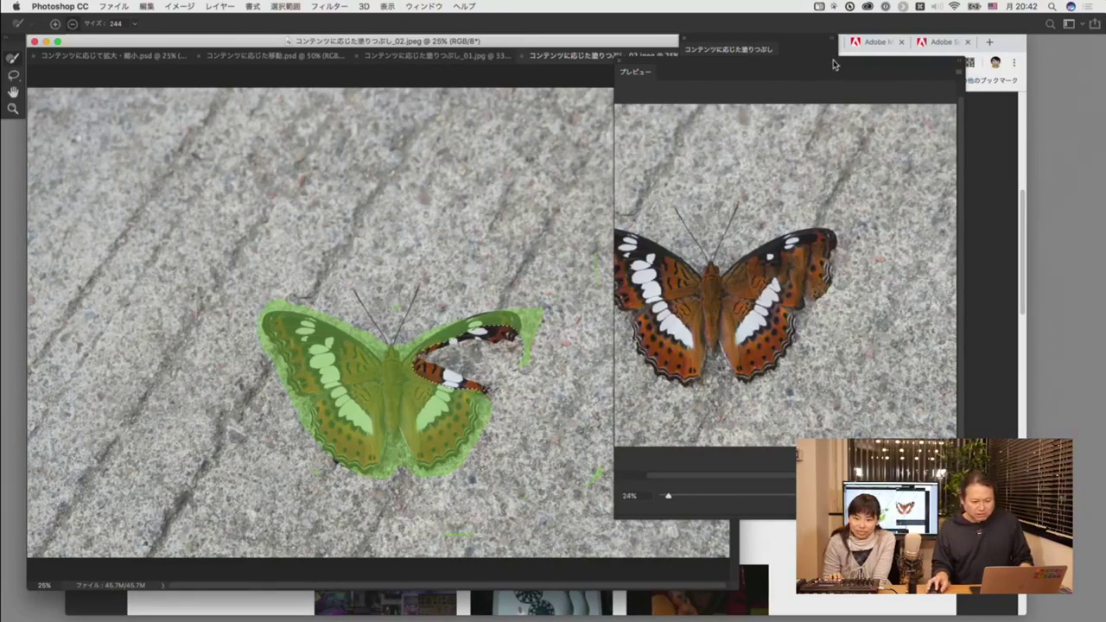
- Enable the Mirror fill option and arrange the preview window beside the butterfly image
drag(834, 65, 548, 72)
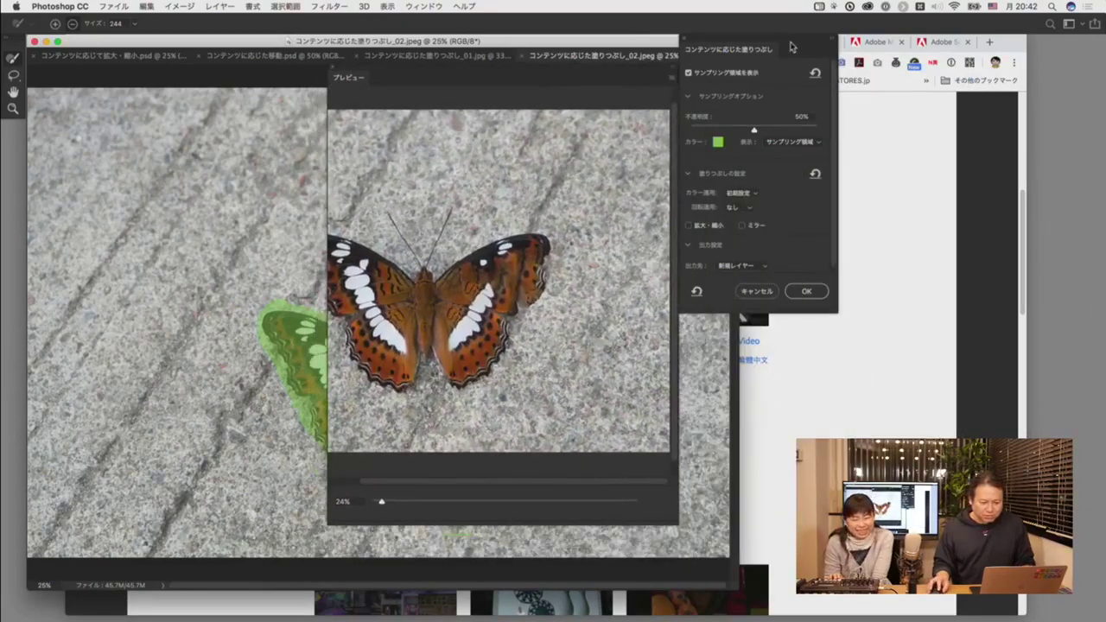
drag(791, 47, 905, 104)
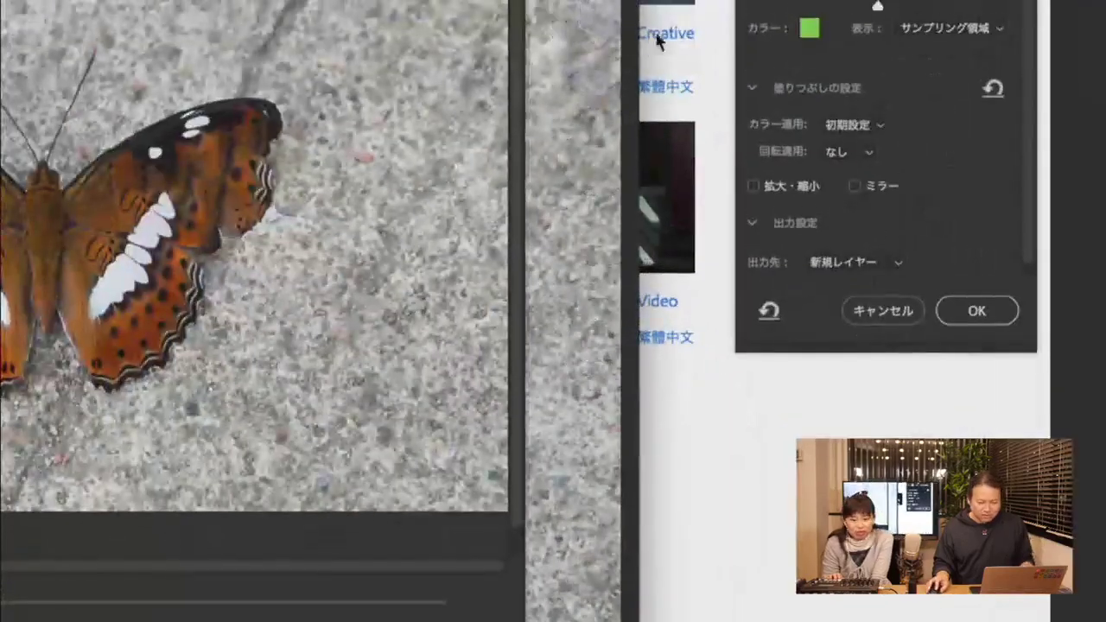
click(856, 188)
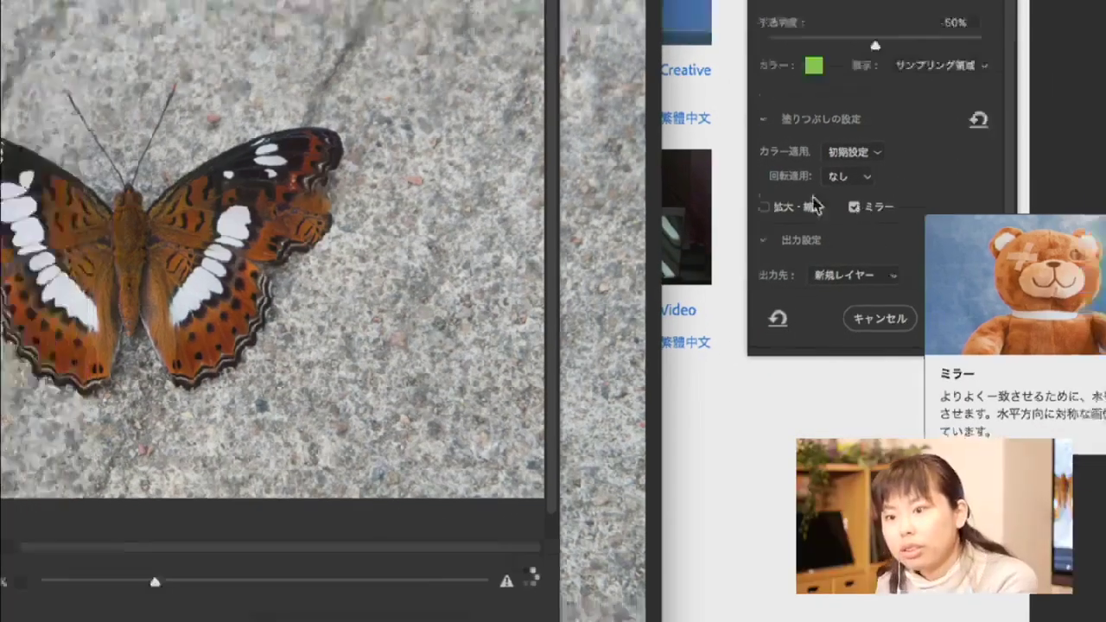
mouse_move(420, 76)
mouse_down()
mouse_move(874, 81)
mouse_move(800, 81)
mouse_up()
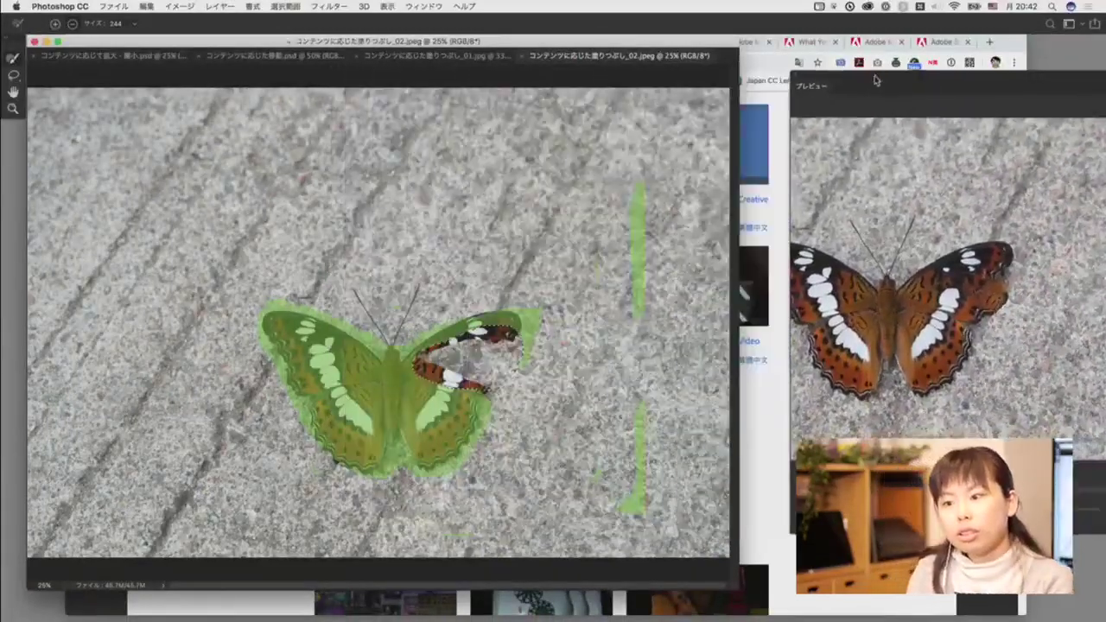
- Remove leftover sampling strips from the pavement on the right and around the tip of the butterfly's right wing
click(642, 166)
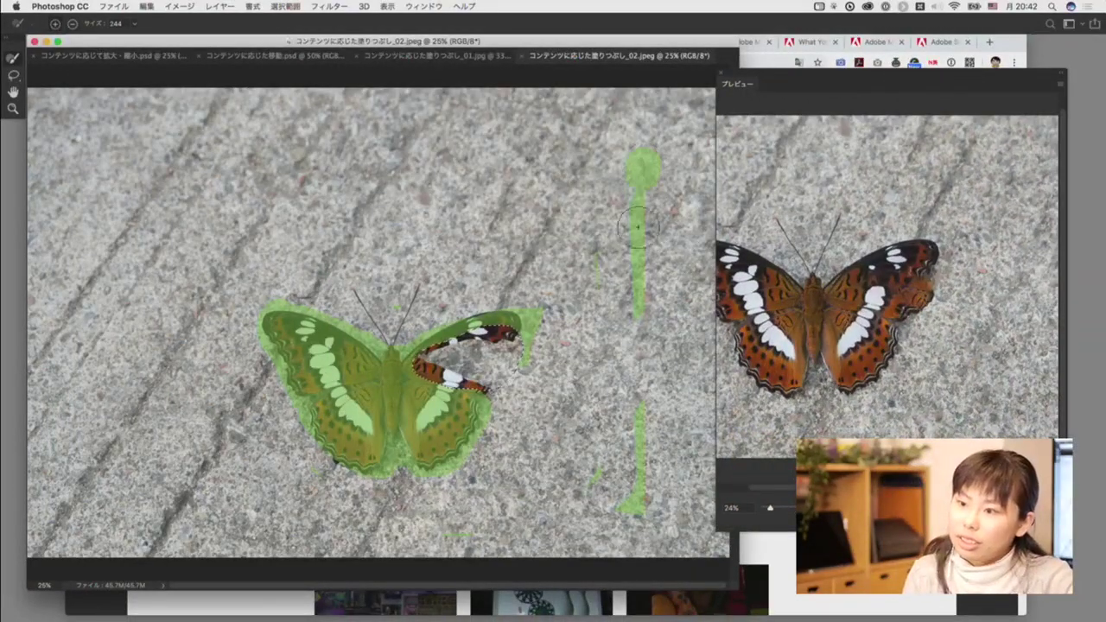
drag(638, 227, 639, 484)
mouse_move(650, 173)
mouse_down()
mouse_move(629, 489)
mouse_move(622, 170)
mouse_move(637, 213)
mouse_up()
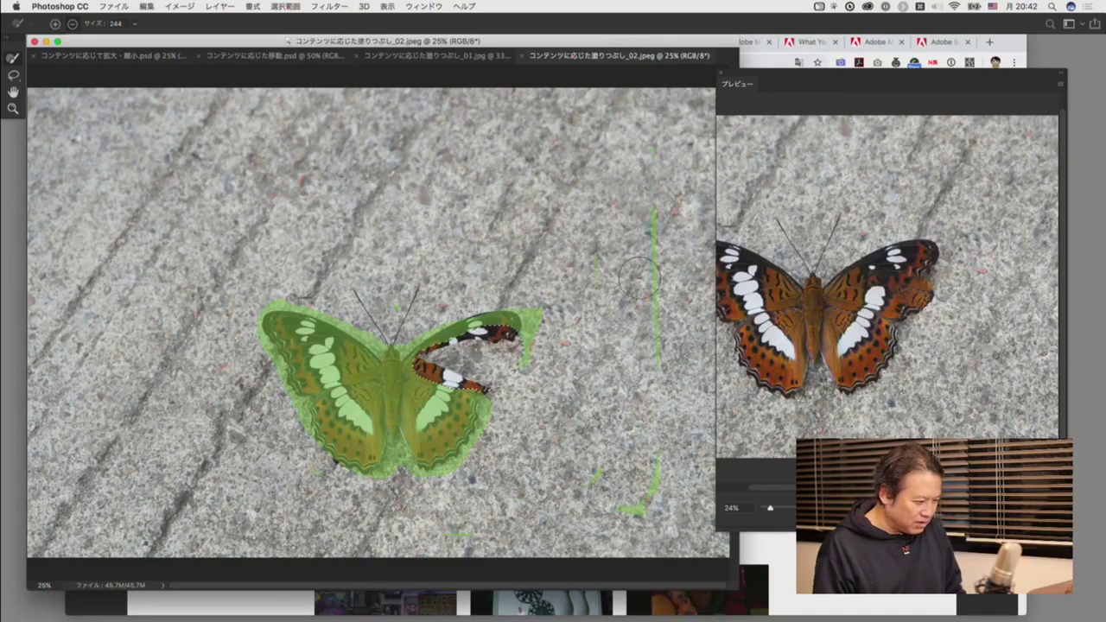
mouse_move(639, 277)
mouse_down()
mouse_move(534, 285)
mouse_move(559, 311)
mouse_up()
mouse_move(657, 211)
mouse_down()
mouse_move(685, 245)
mouse_move(661, 354)
mouse_up()
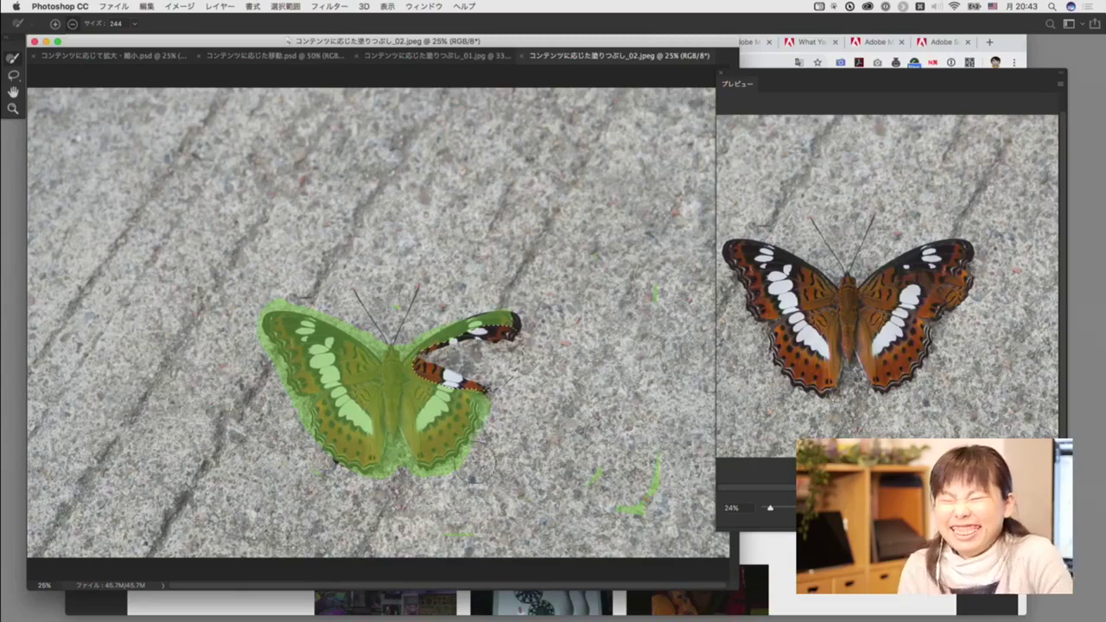
- Try excluding the outer edge of the butterfly's left wing from the sampling area, and cancel Content-Aware Fill
mouse_move(321, 470)
mouse_down()
mouse_move(259, 355)
mouse_move(247, 289)
mouse_up()
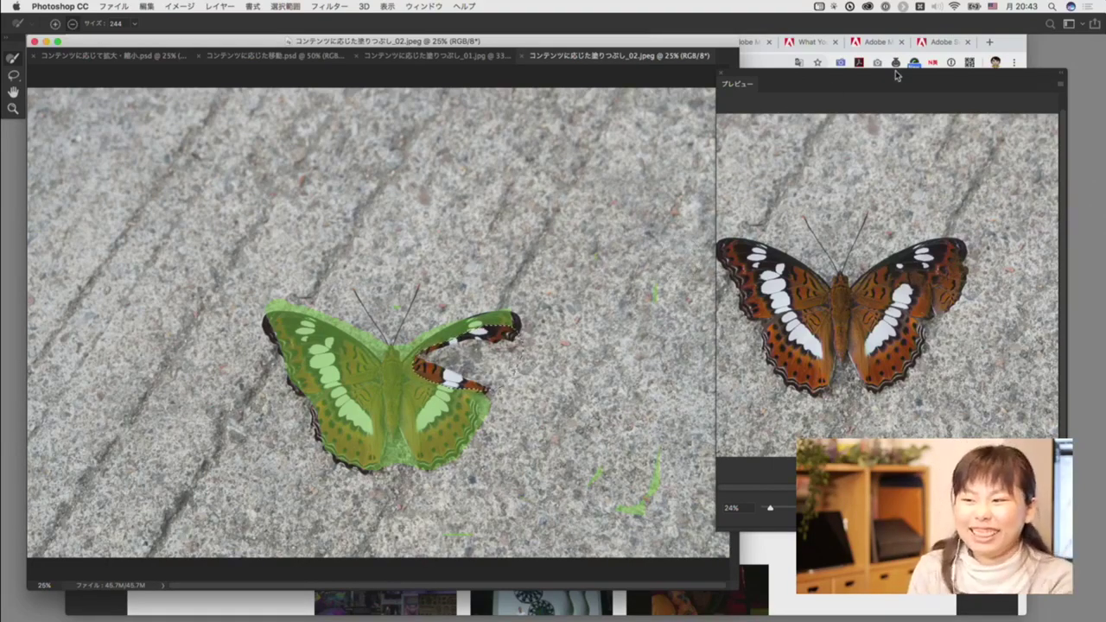
drag(895, 75, 795, 79)
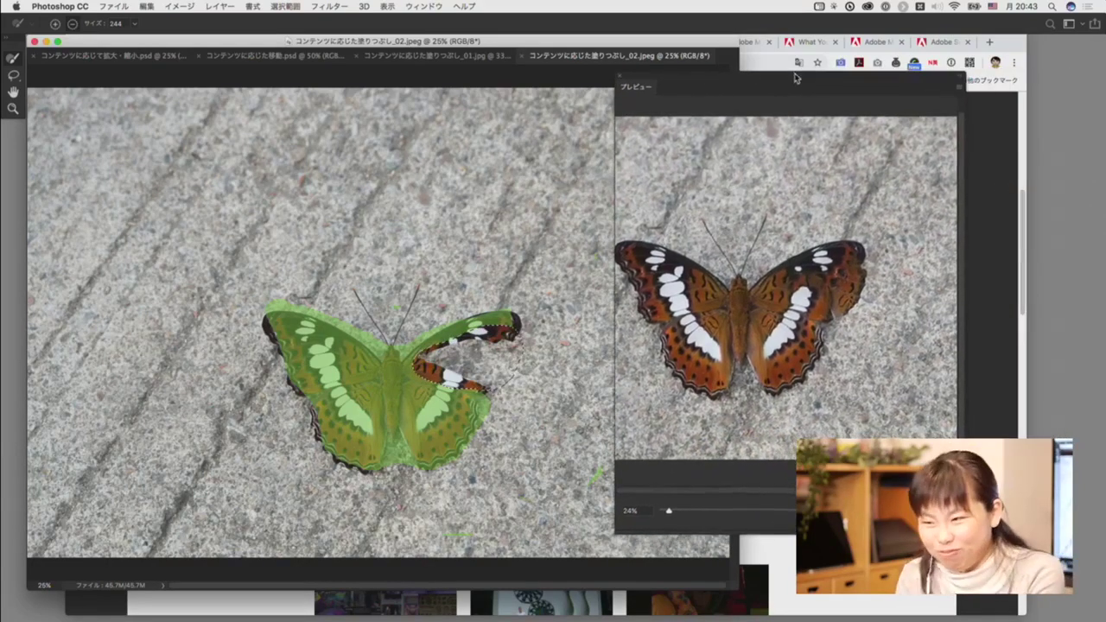
click(621, 81)
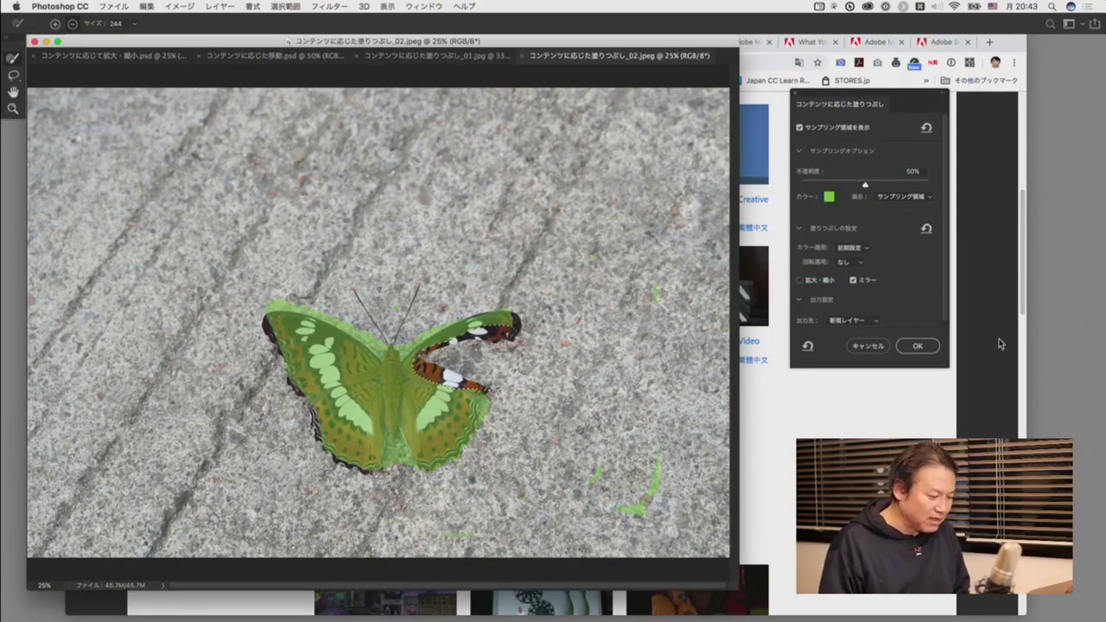
click(869, 346)
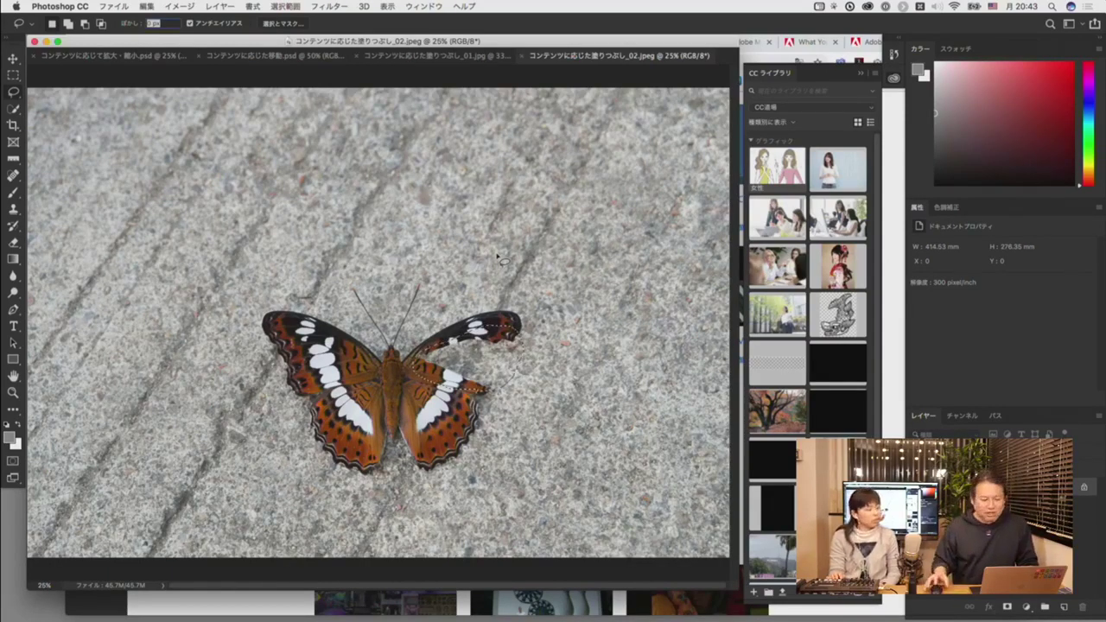
- Close the butterfly and lake documents, and lasso a loose selection around the woman and her shadow in コンテンツに応じた移動.psd
key(super+w)
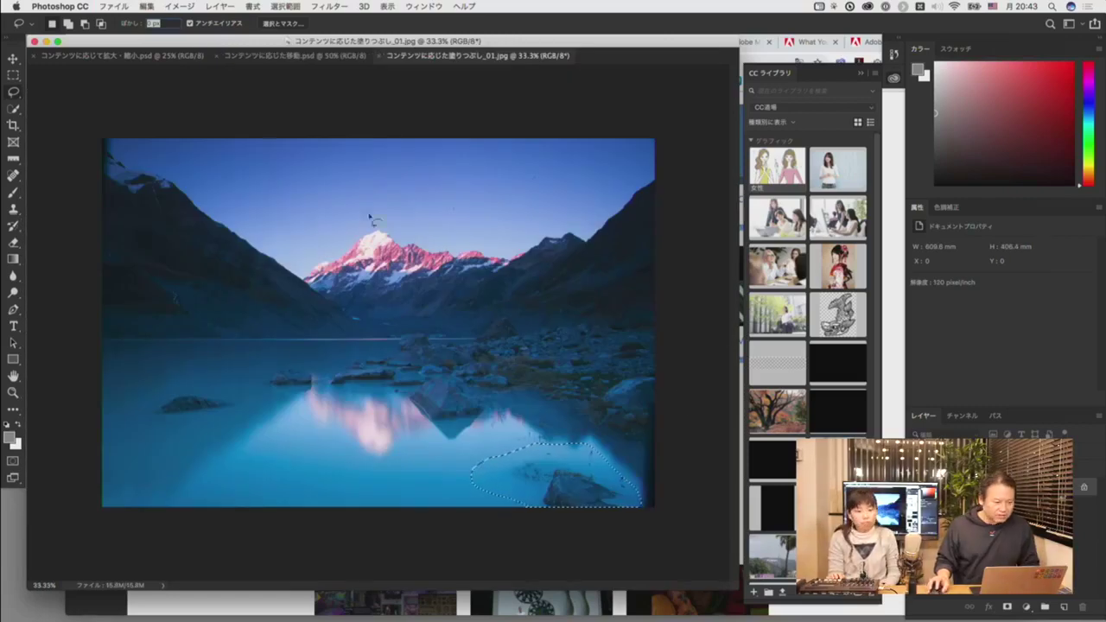
key(super+w)
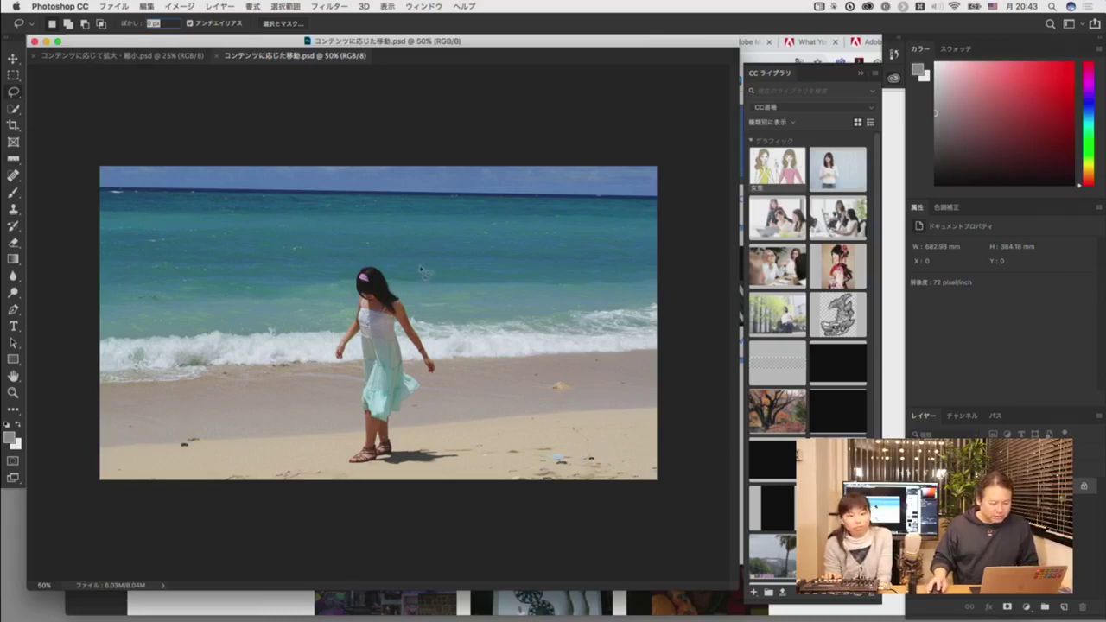
mouse_move(422, 266)
mouse_down()
mouse_move(356, 271)
mouse_move(341, 285)
mouse_move(317, 369)
mouse_move(342, 380)
mouse_move(336, 455)
mouse_move(354, 471)
mouse_move(433, 479)
mouse_move(464, 462)
mouse_move(459, 443)
mouse_move(413, 425)
mouse_move(448, 309)
mouse_up()
drag(413, 271, 416, 268)
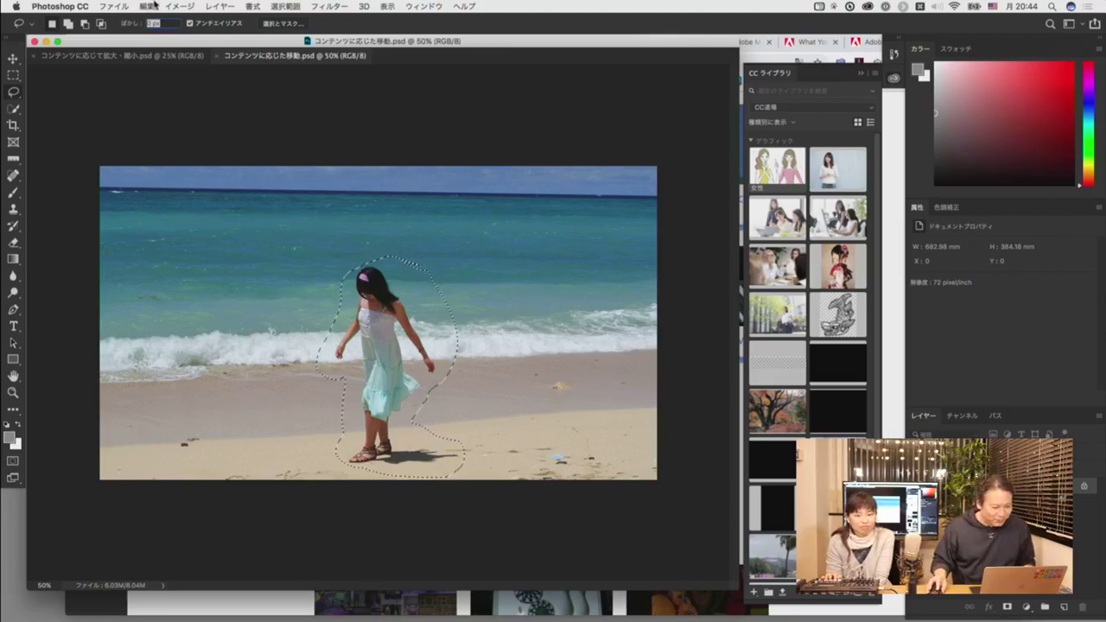
- Use Content-Aware Move to shift the selected woman and her shadow toward the photo's right side, slightly reduced in size, and deselect
click(179, 6)
mouse_move(147, 6)
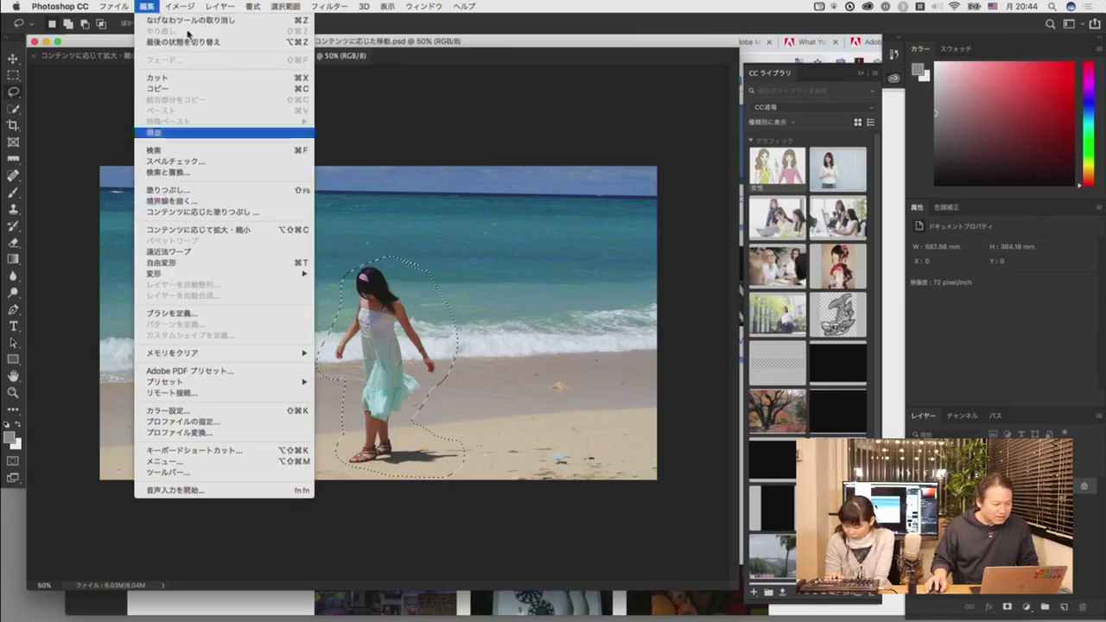
click(165, 5)
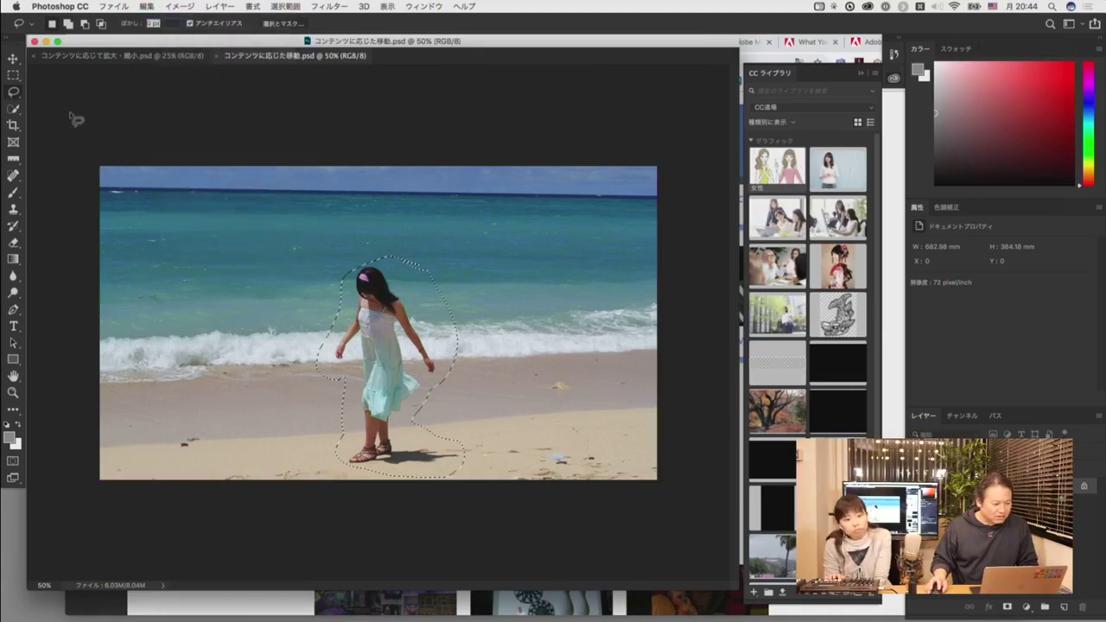
click(13, 176)
click(15, 175)
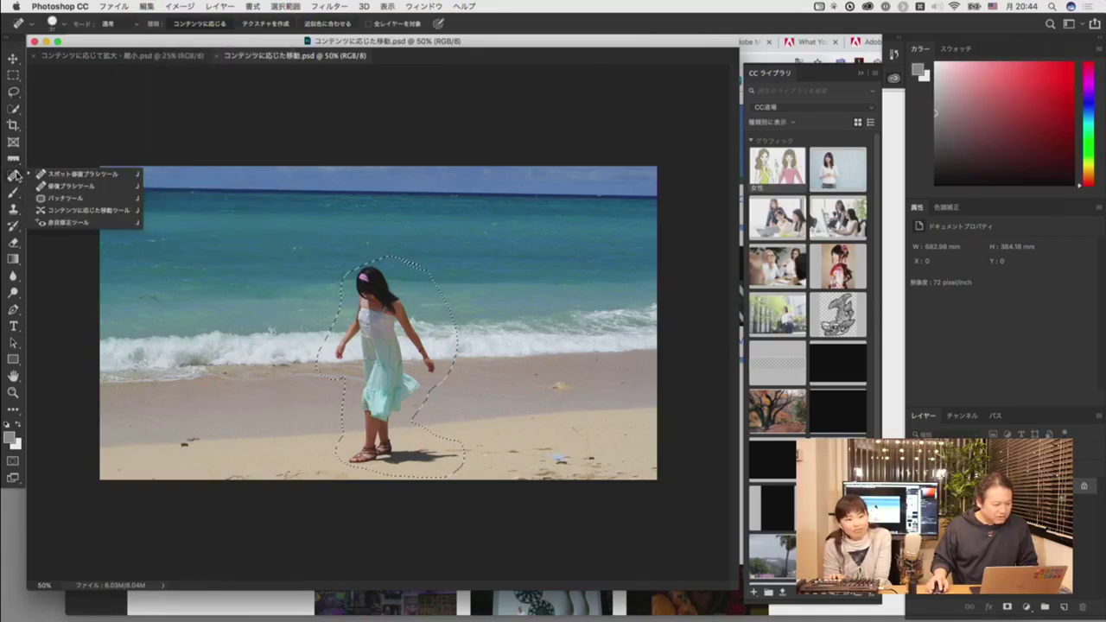
click(80, 211)
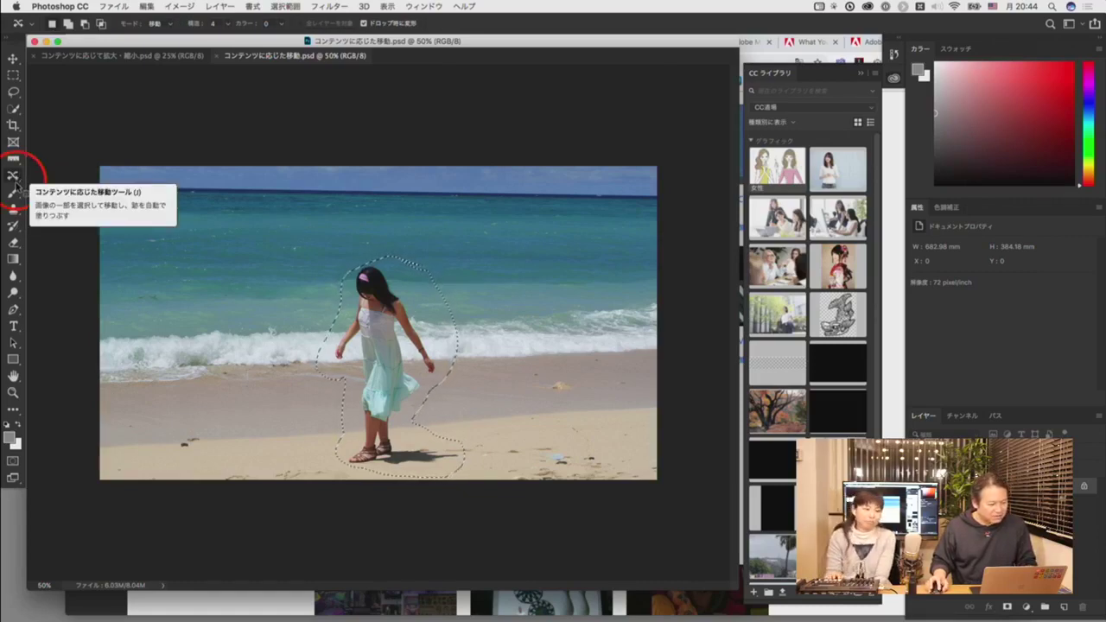
drag(393, 341, 553, 338)
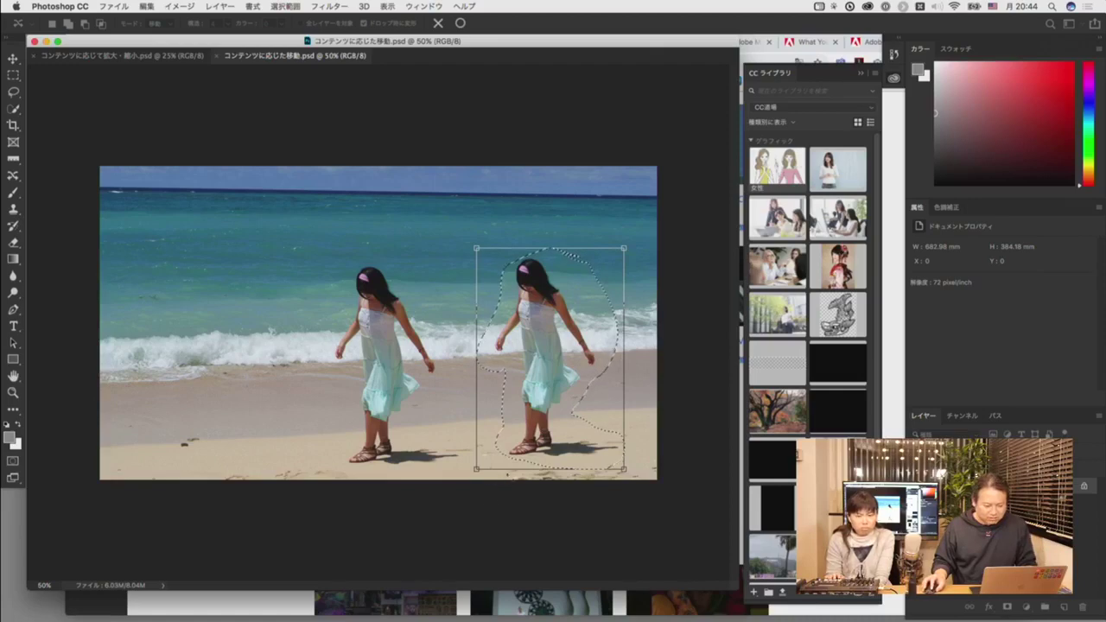
drag(474, 469, 482, 458)
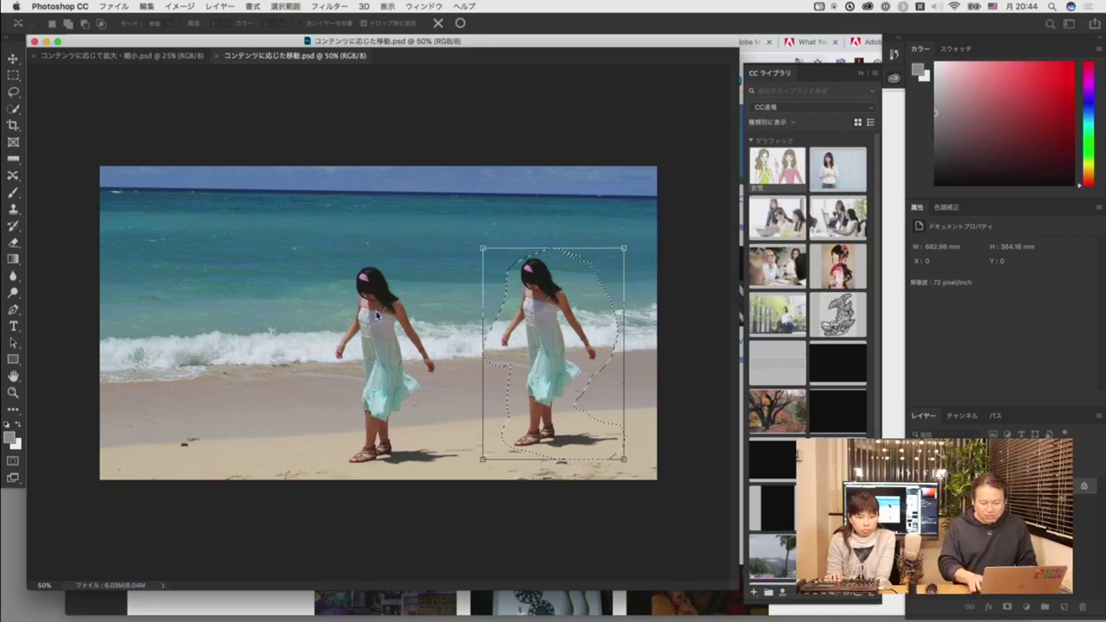
key(Return)
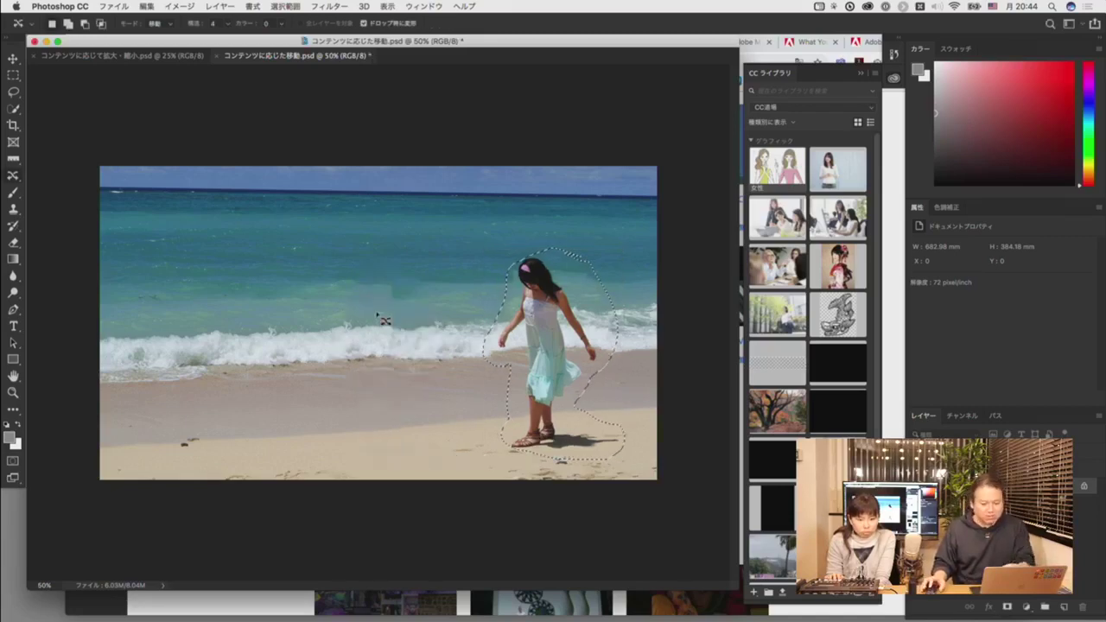
key(super+d)
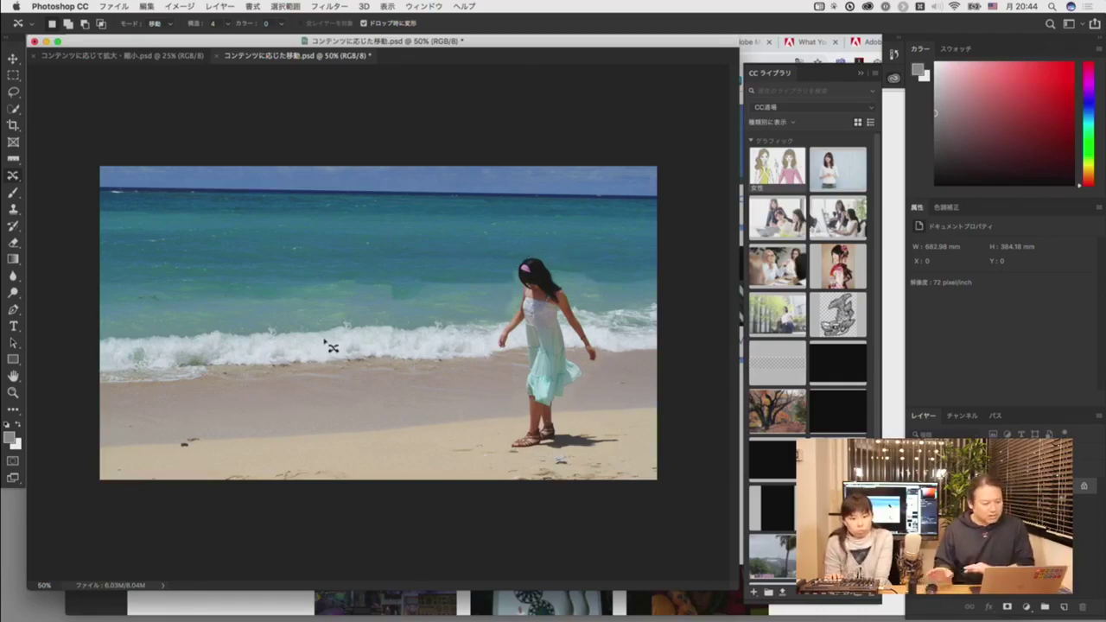
- Switch to コンテンツに応じて拡大・縮小.psd and try narrowing the whole penguin photo with Free Transform, undoing the squeeze
click(126, 55)
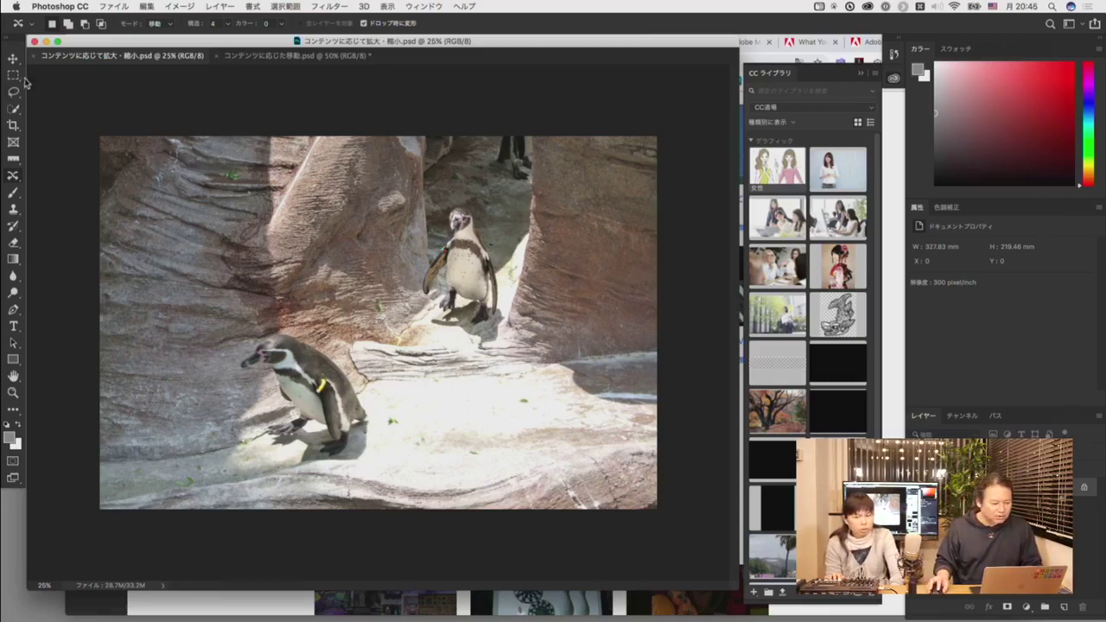
key(super+t)
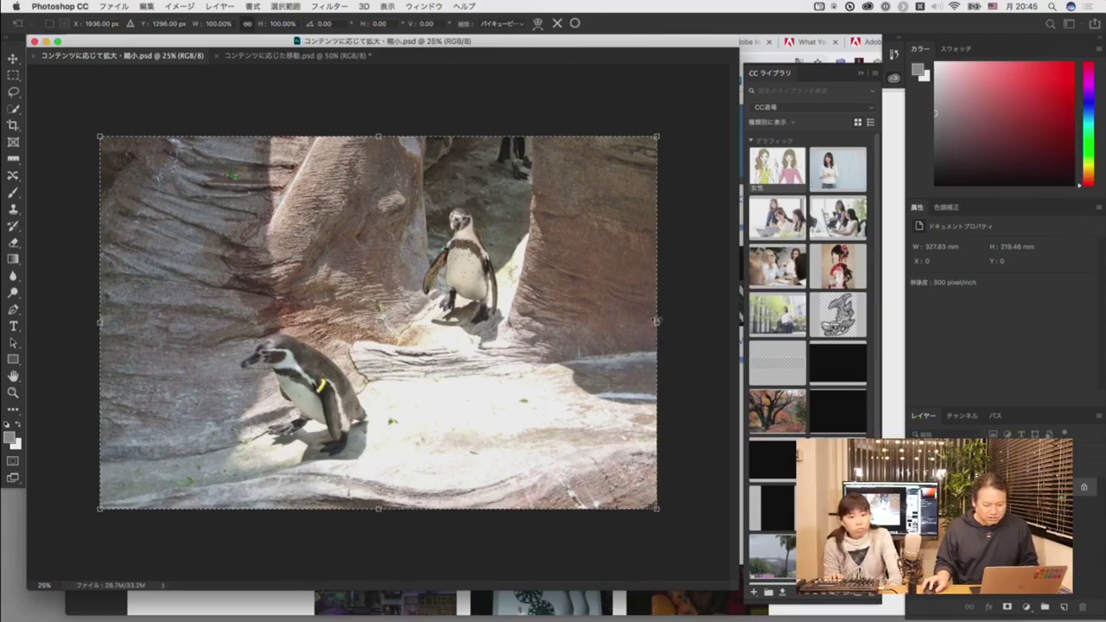
drag(654, 322, 377, 333)
key(super+z)
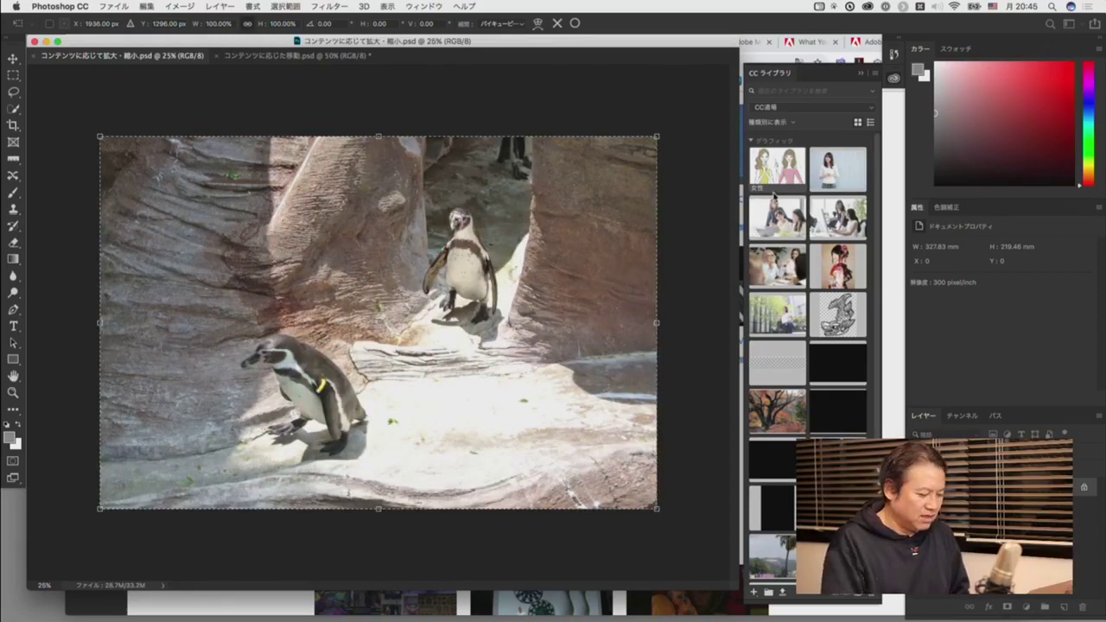
key(Return)
key(super+d)
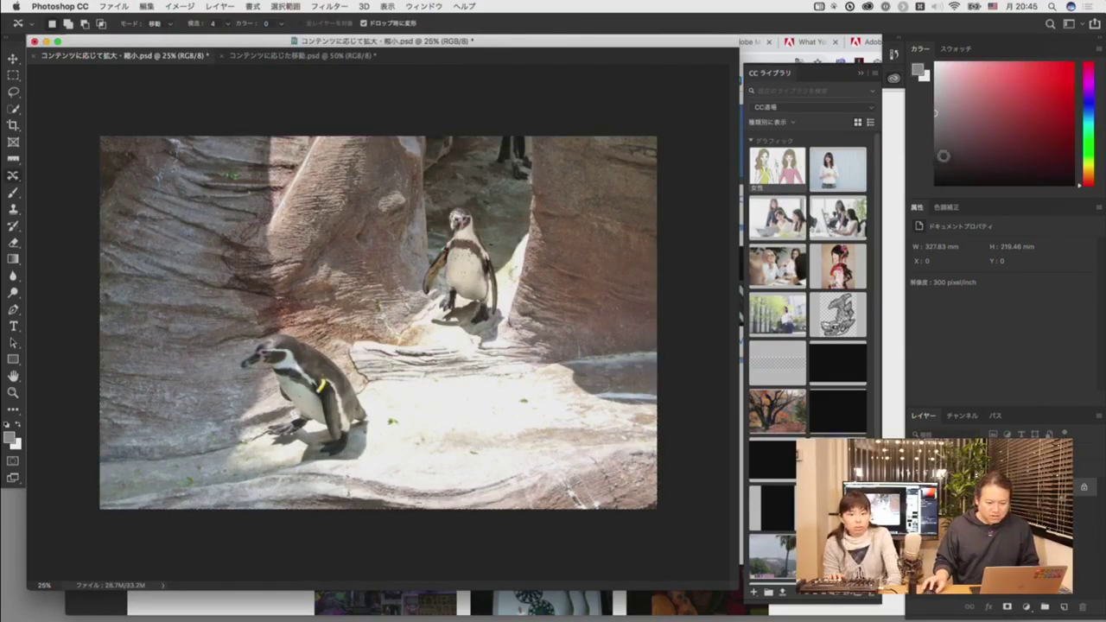
click(186, 6)
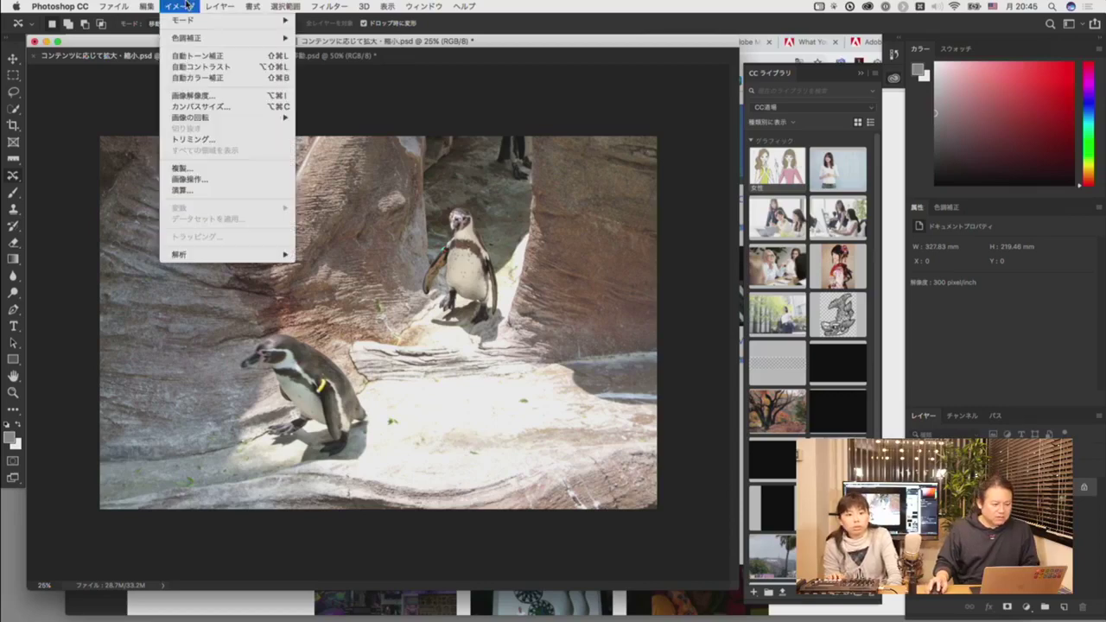
click(186, 6)
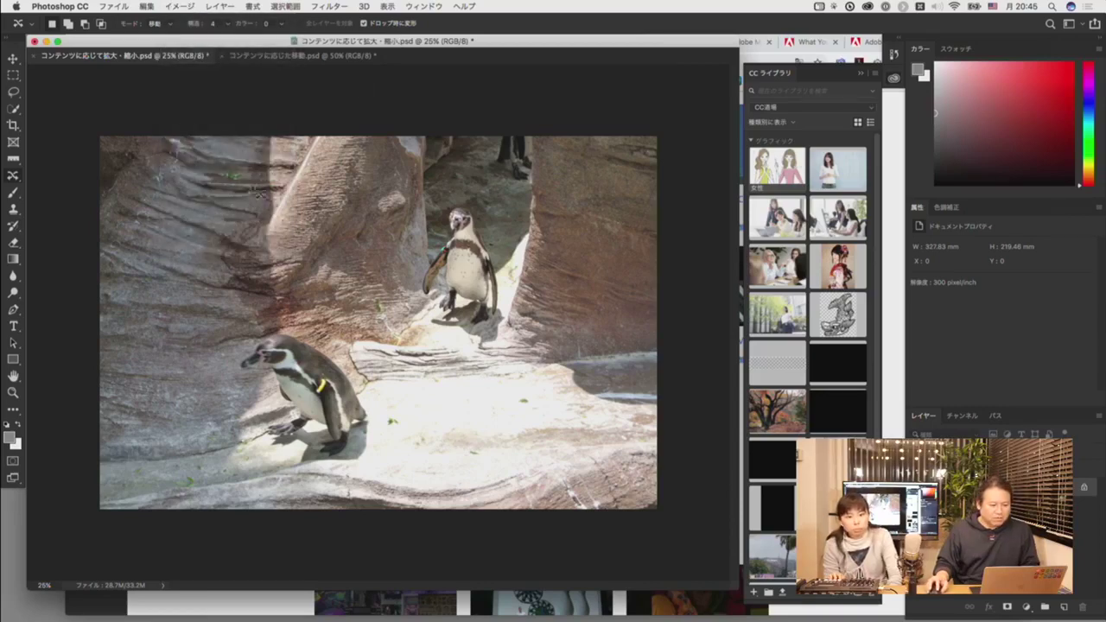
click(173, 6)
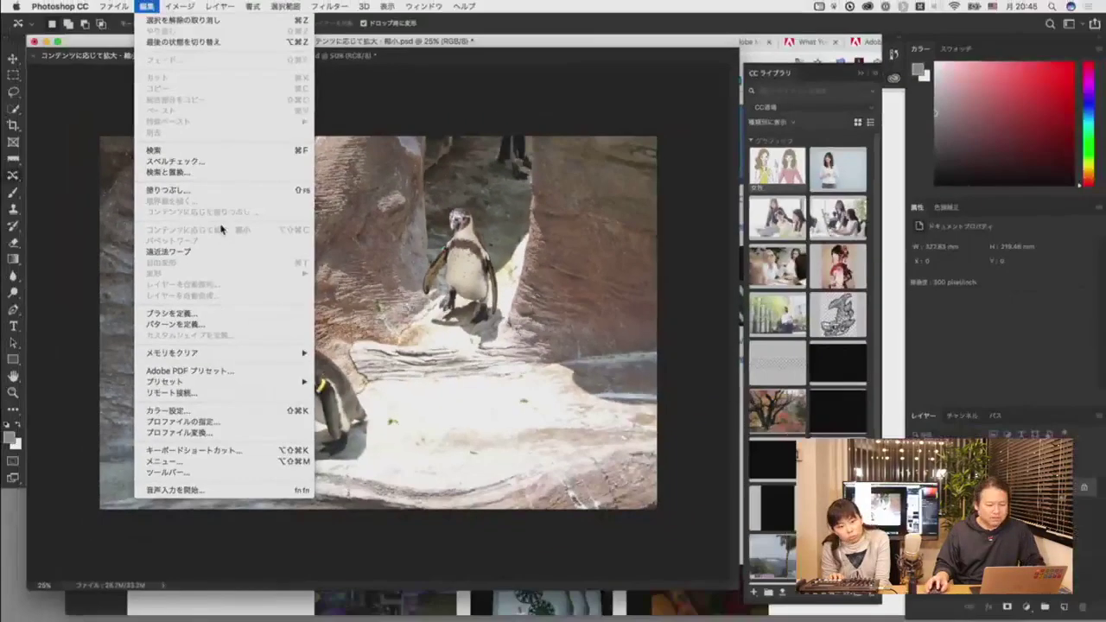
click(1038, 392)
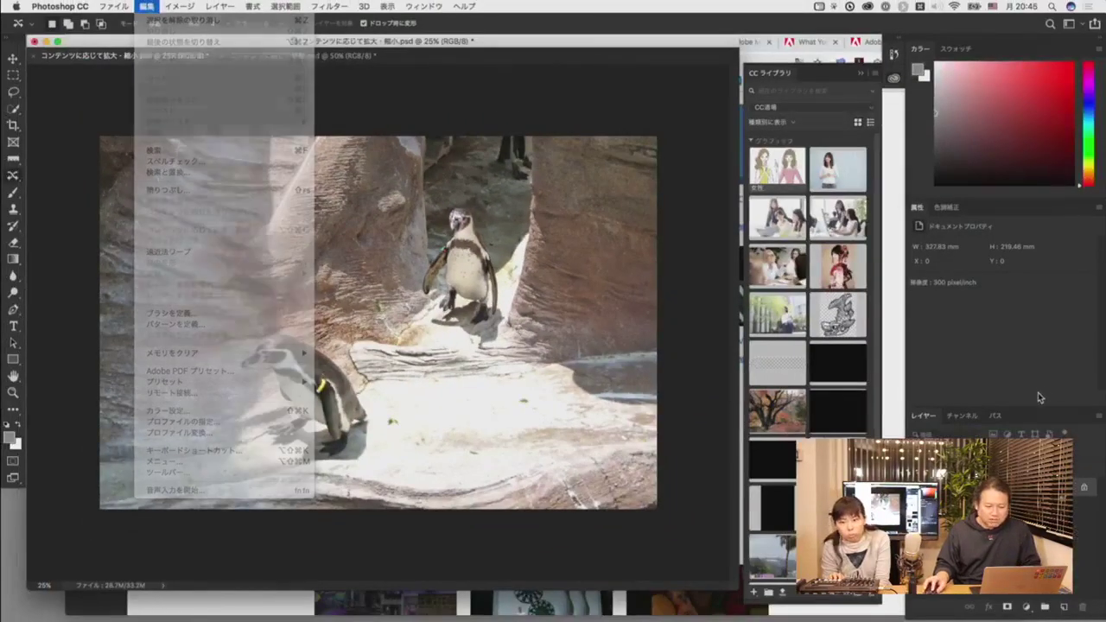
- Examine the saved alpha channel 1 mask of the penguins alone and over the RGB image, and restore the normal view
click(962, 416)
click(955, 499)
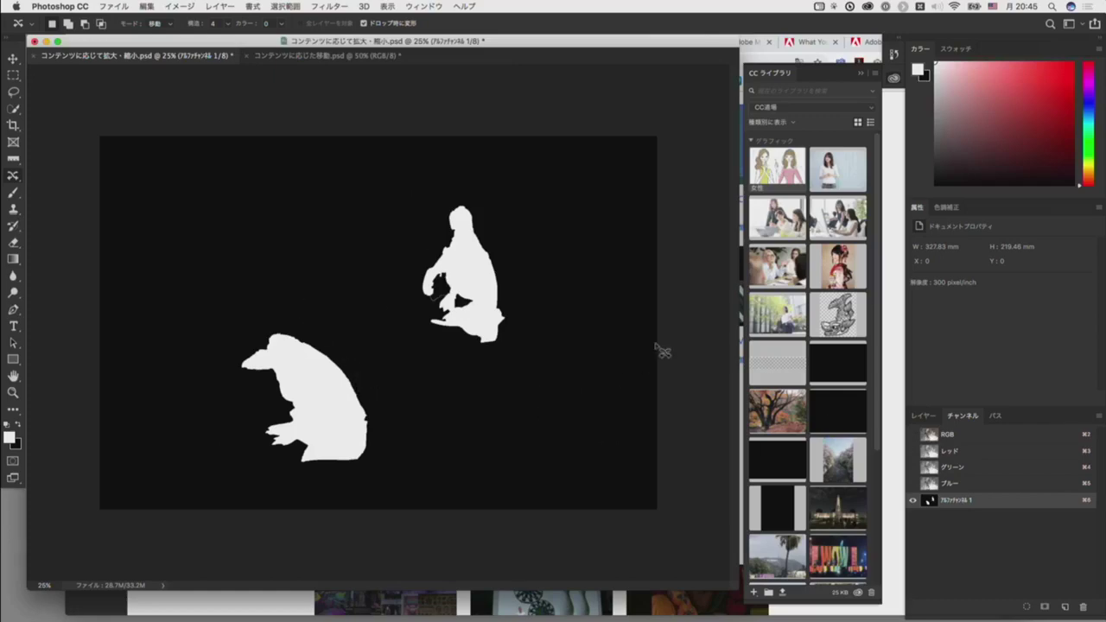
click(912, 435)
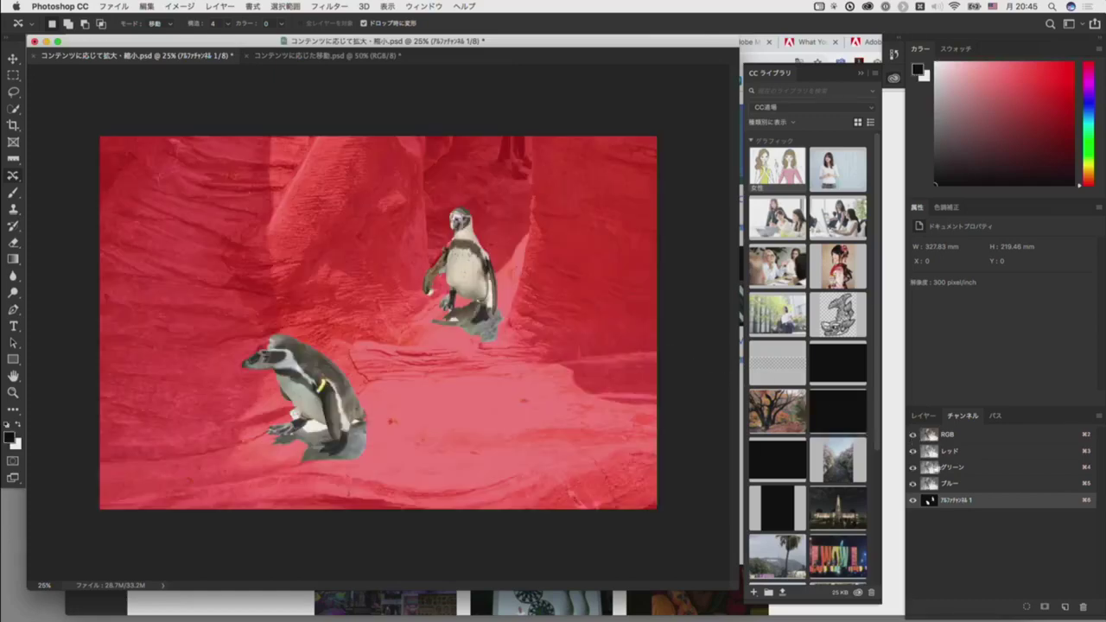
click(912, 501)
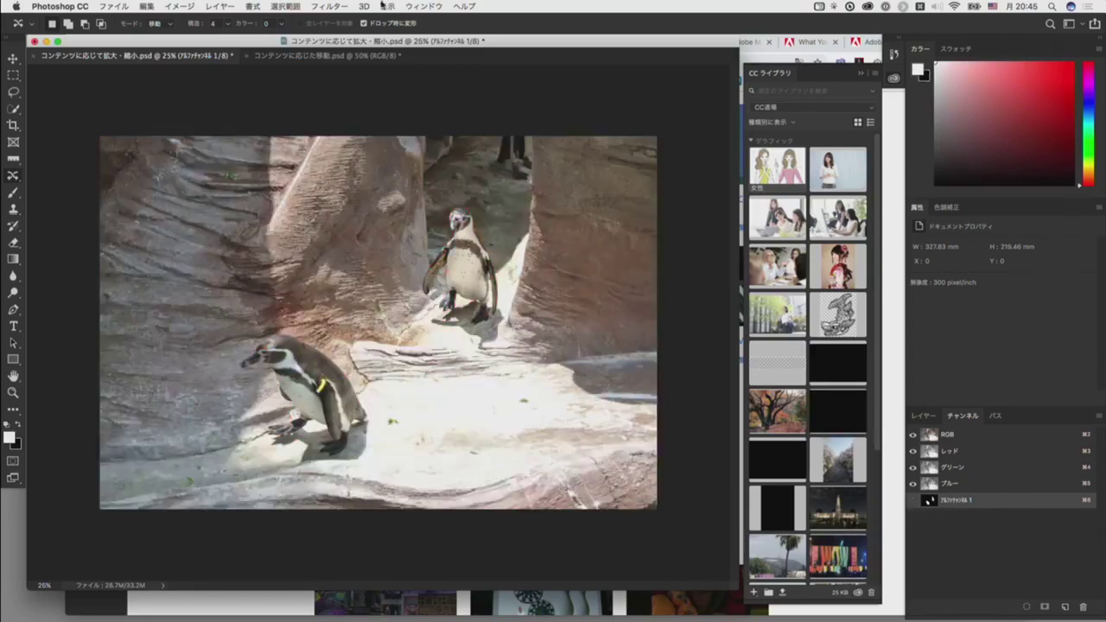
- Load alpha channel 1 of コンテンツに応じて拡大・縮小.psd as a new selection around the penguins
click(287, 6)
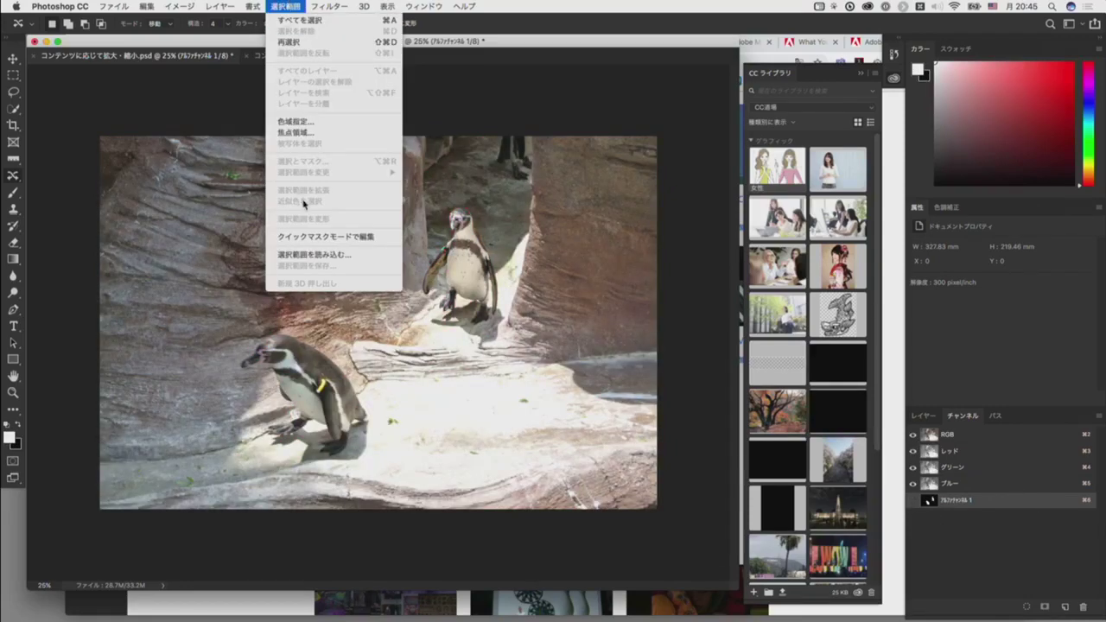
click(322, 253)
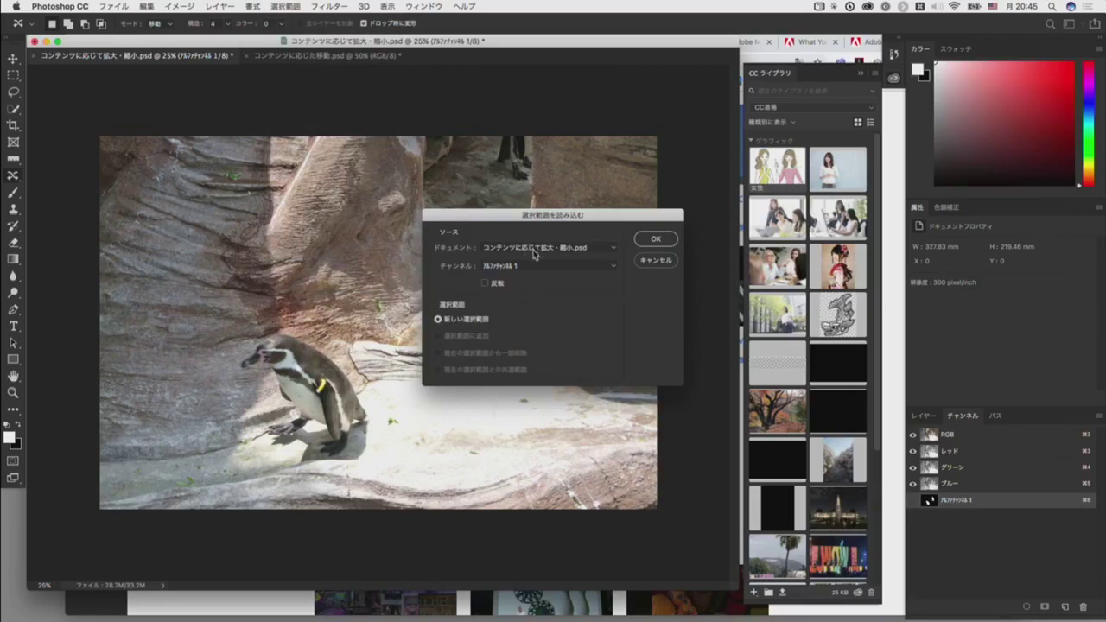
click(533, 250)
click(542, 252)
click(658, 239)
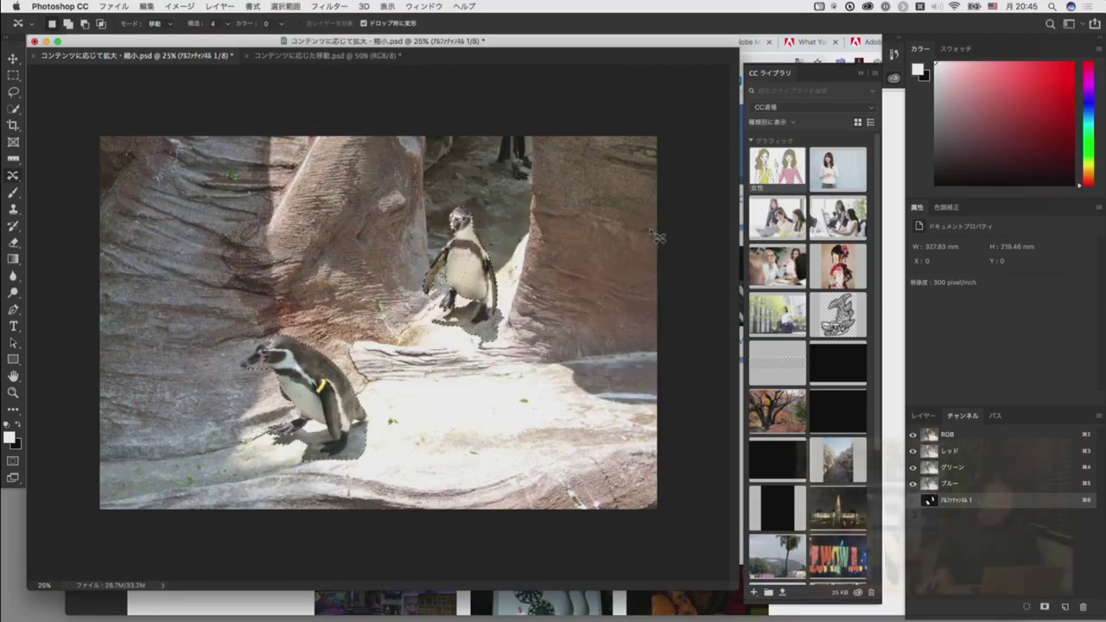
- Replace the penguin selection with a selection of the whole canvas and make the RGB composite channel active
click(13, 58)
click(158, 6)
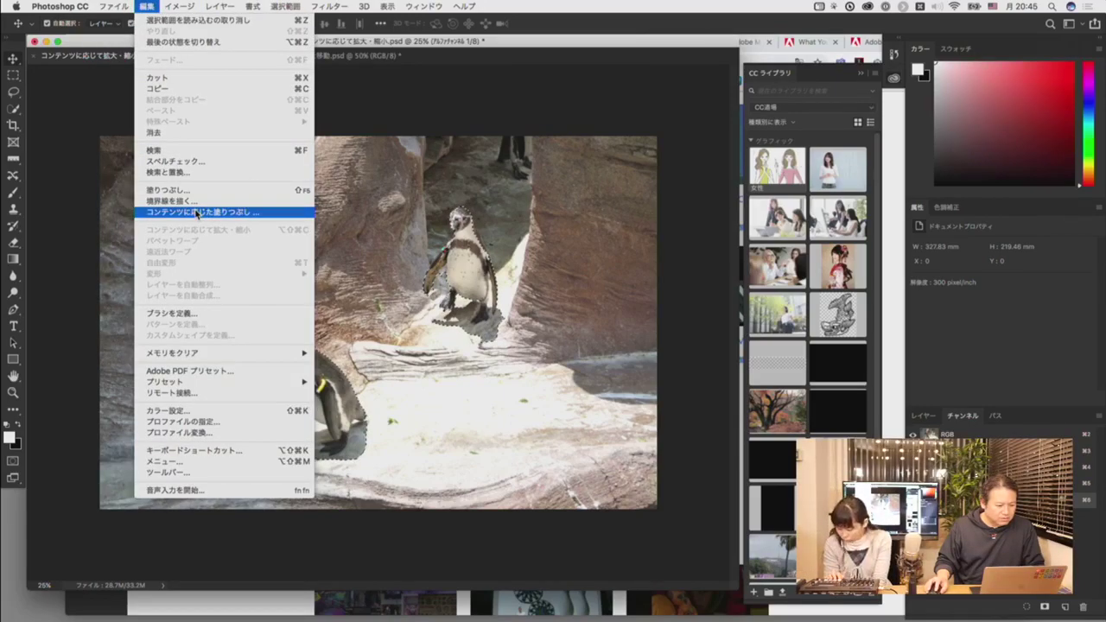
key(Escape)
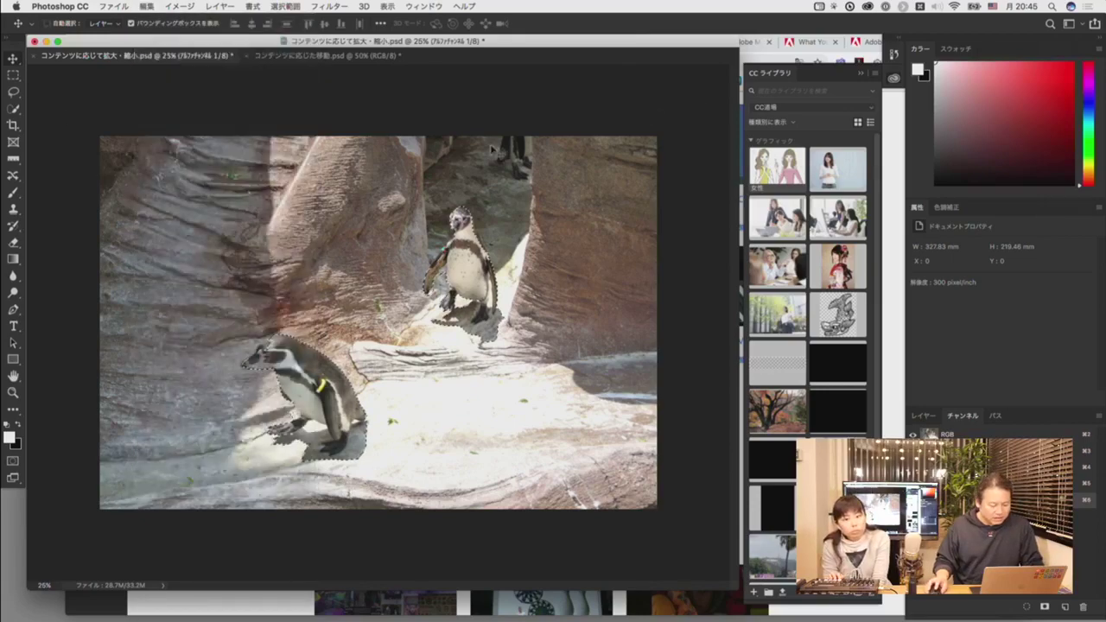
click(145, 6)
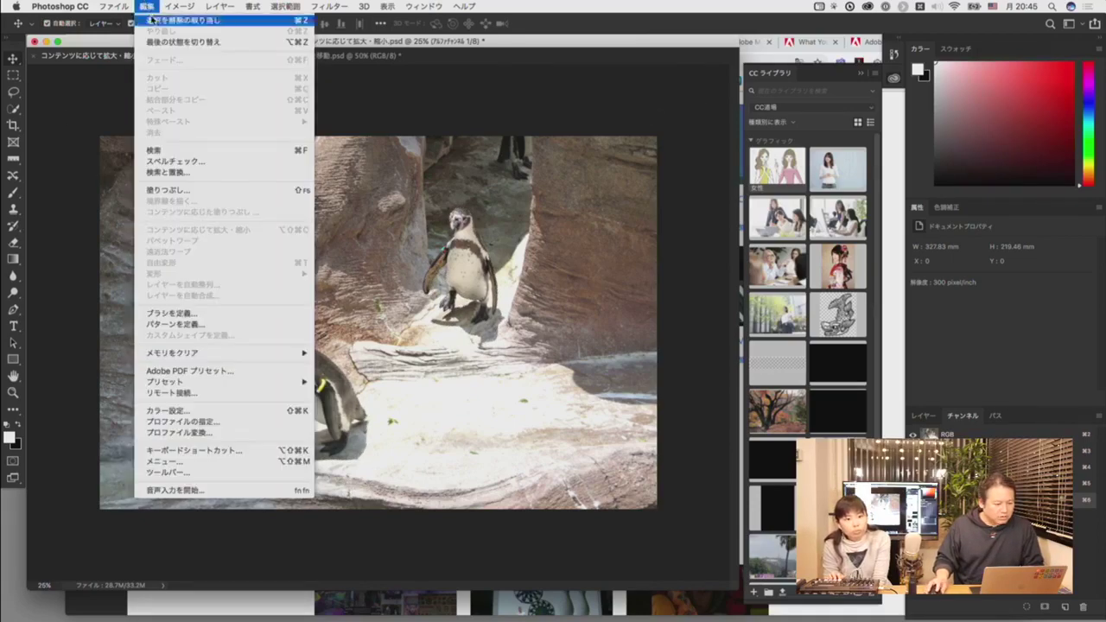
key(super+a)
click(146, 6)
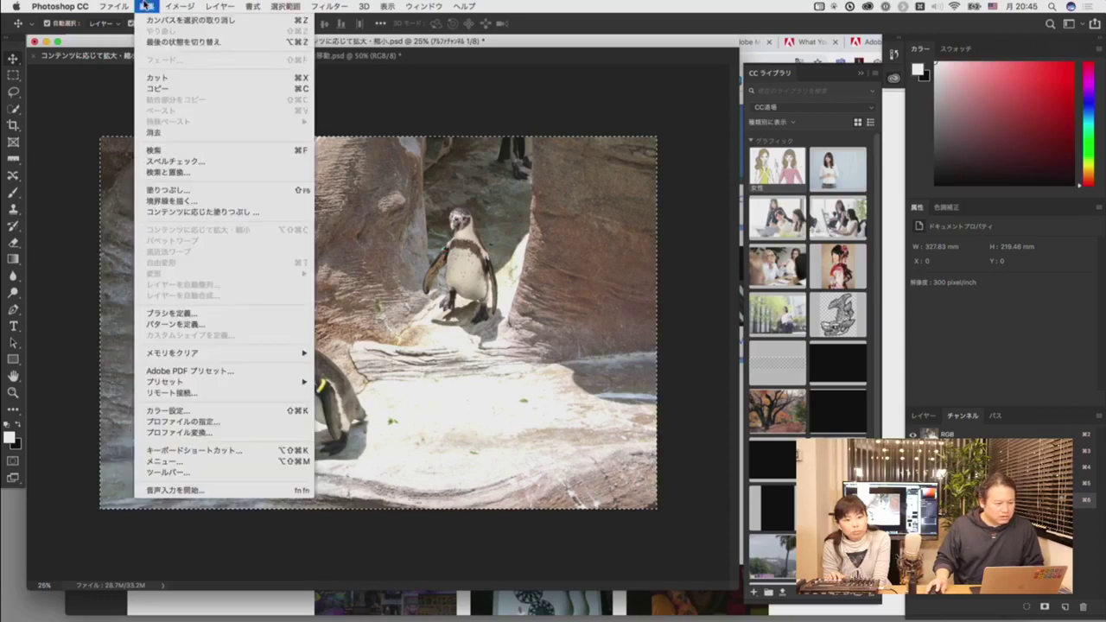
click(220, 215)
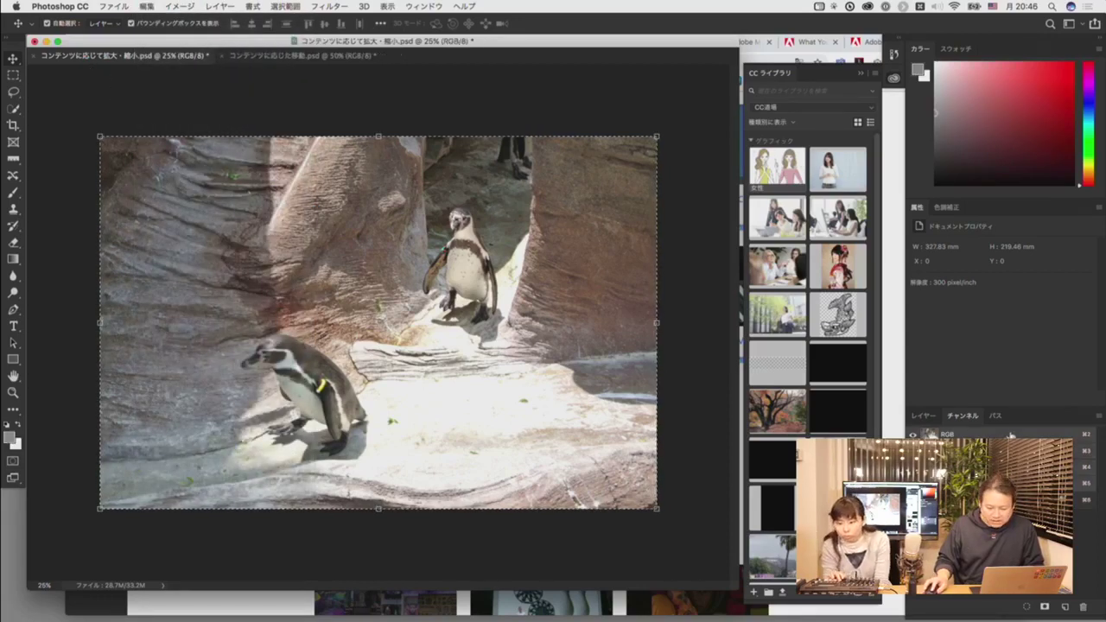
- Try narrowing the penguin photo to about 65.5% width with Content-Aware Scale, using alpha channel 1 for protection
click(179, 6)
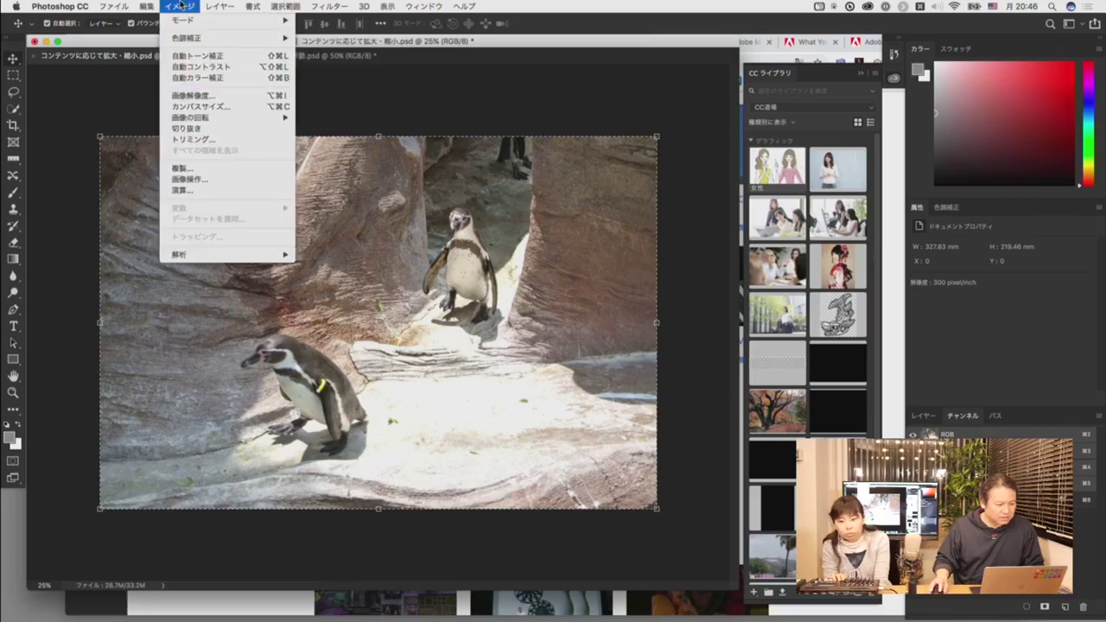
mouse_move(145, 6)
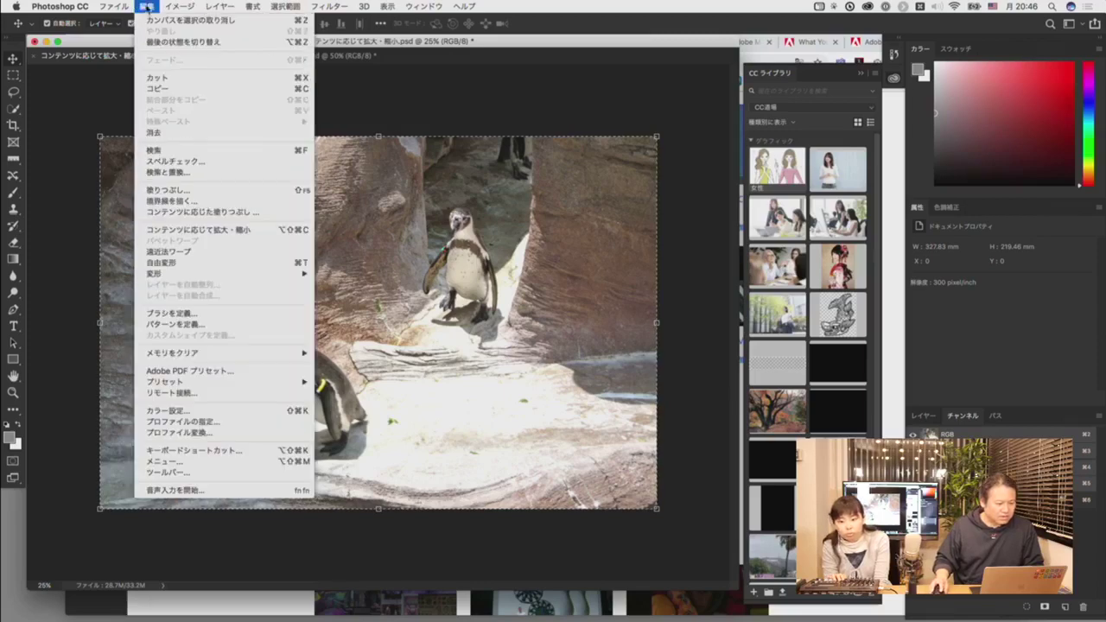
click(236, 231)
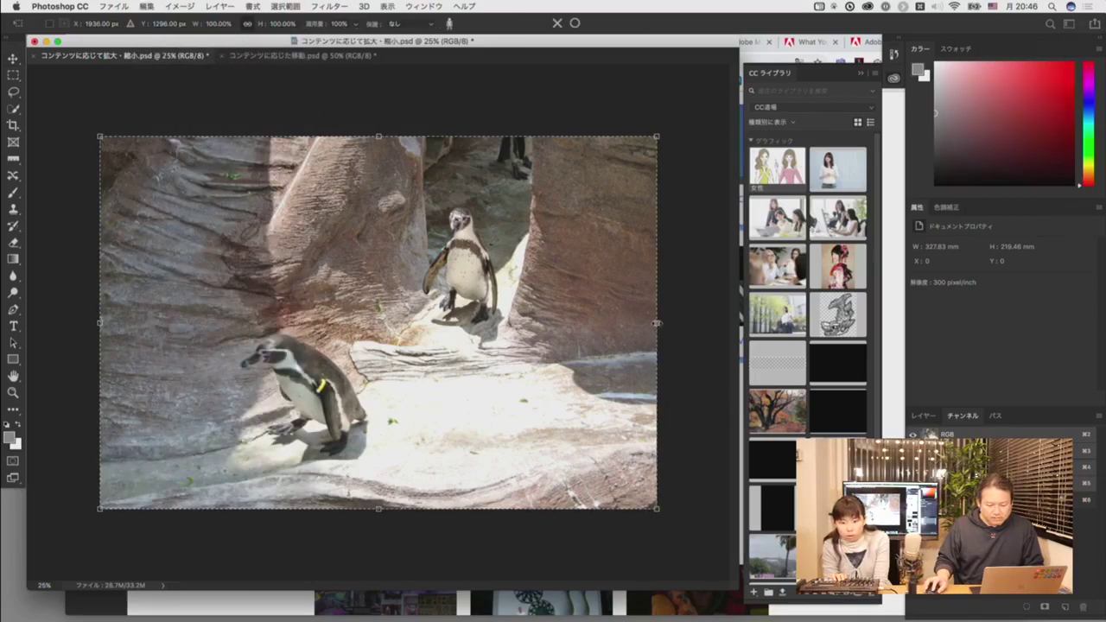
drag(657, 324, 666, 351)
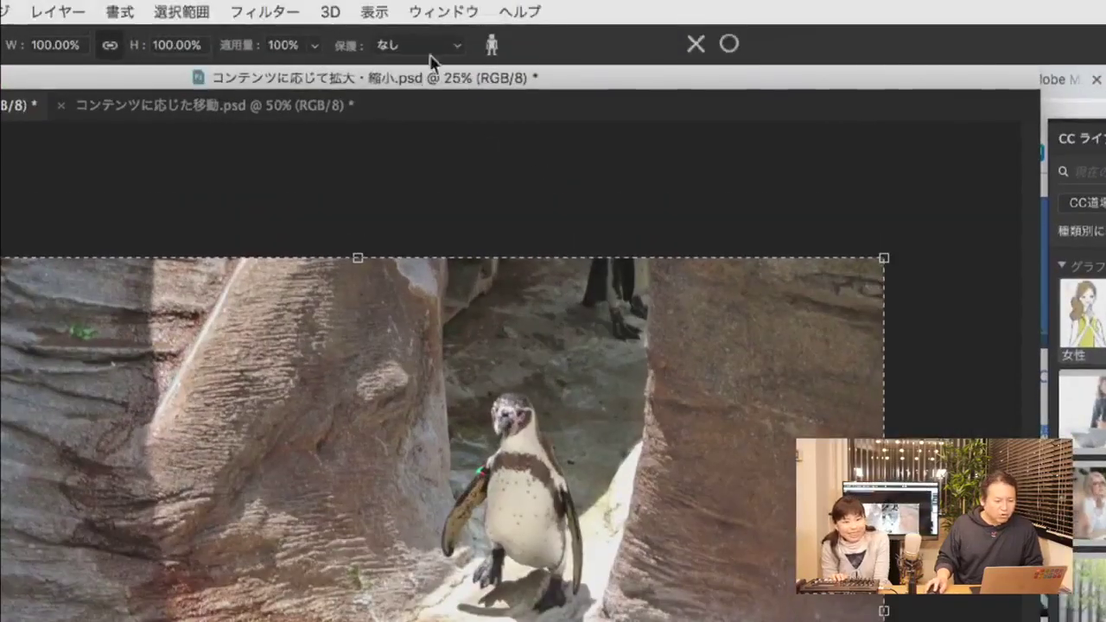
click(429, 25)
click(430, 60)
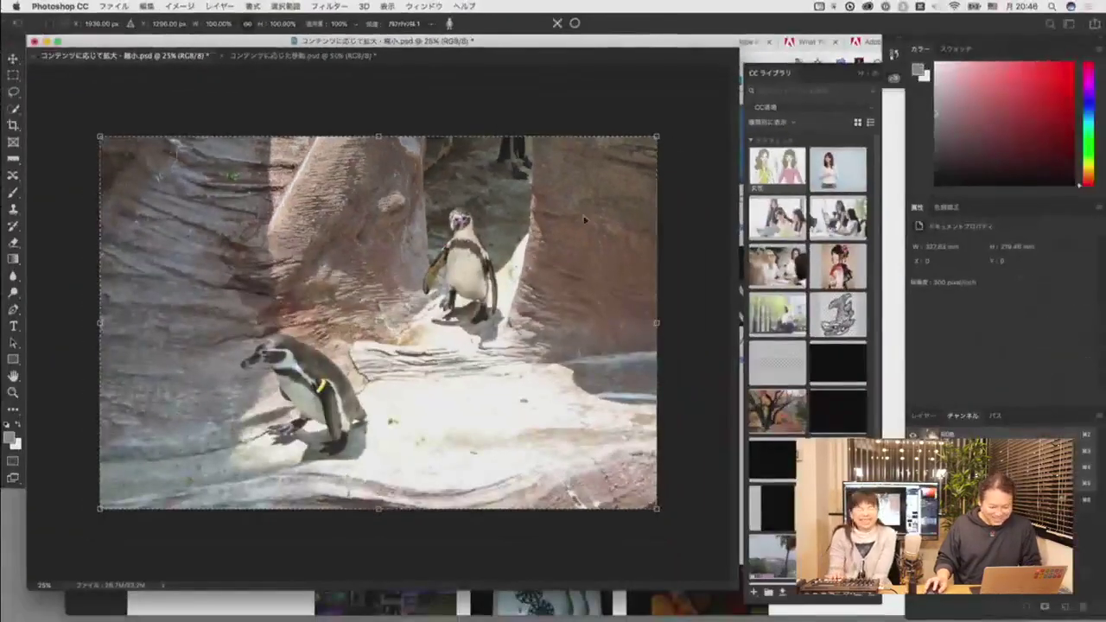
drag(656, 322, 464, 323)
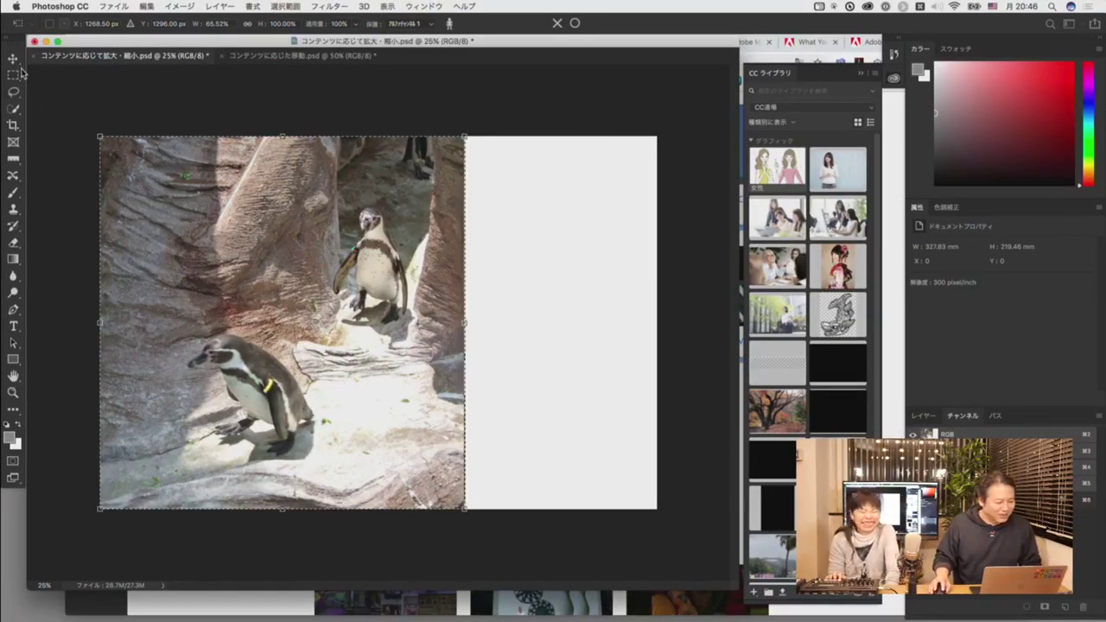
key(Return)
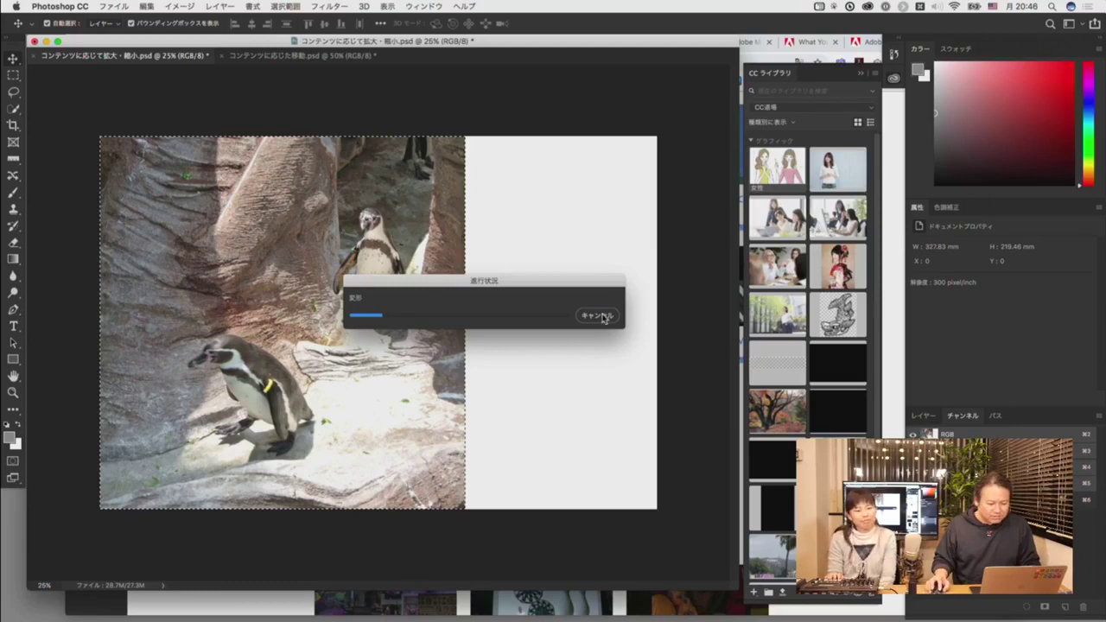
- Close コンテンツに応じて拡大・縮小.psd and コンテンツに応じた移動.psd without saving their changes
key(super+w)
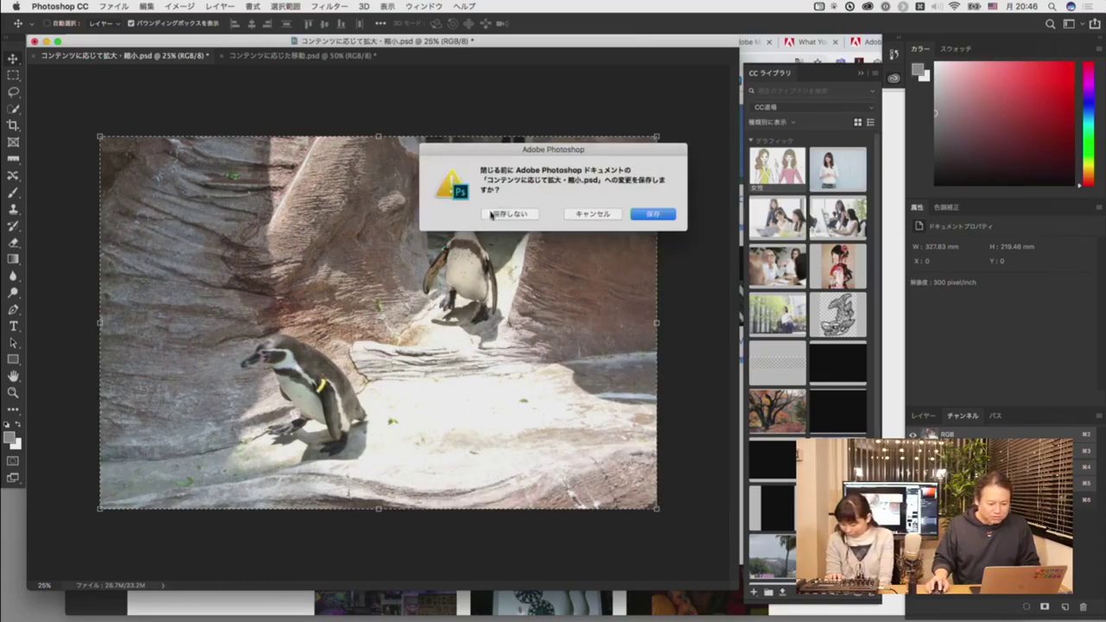
click(491, 215)
key(super+w)
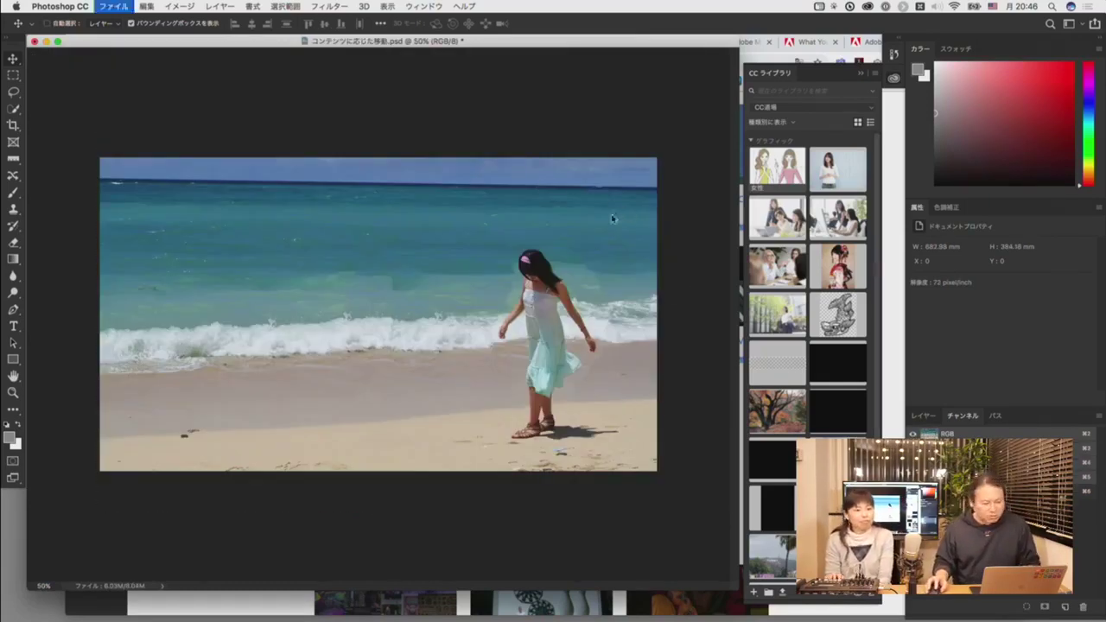
click(509, 213)
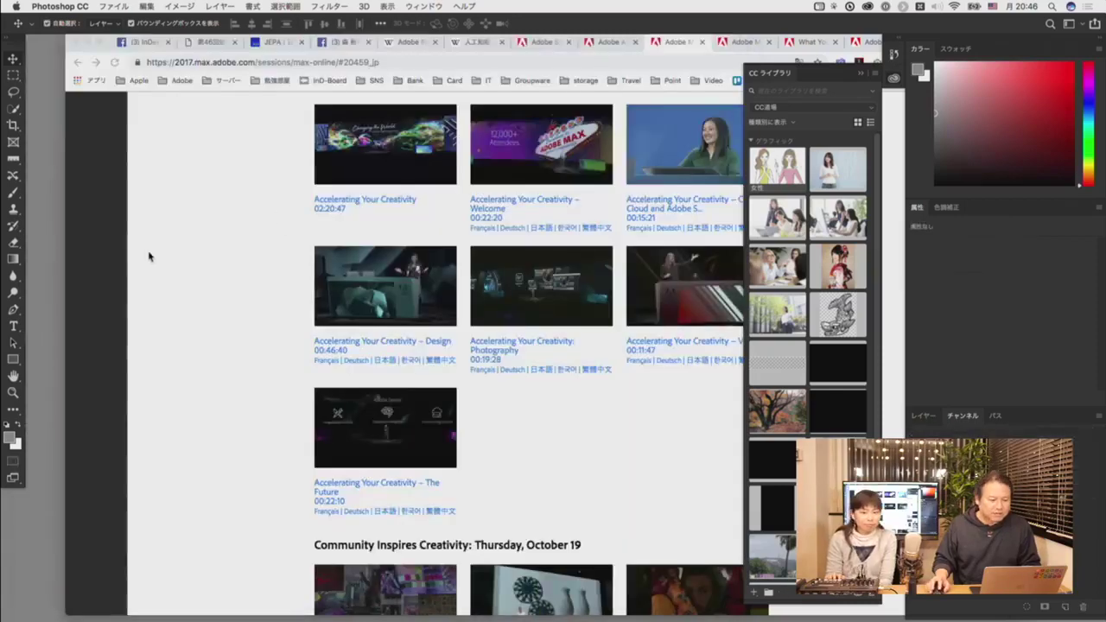
- Switch to the dtpquest_05 folder in Finder and open Dog_puppet-warp.ai in Illustrator
click(172, 325)
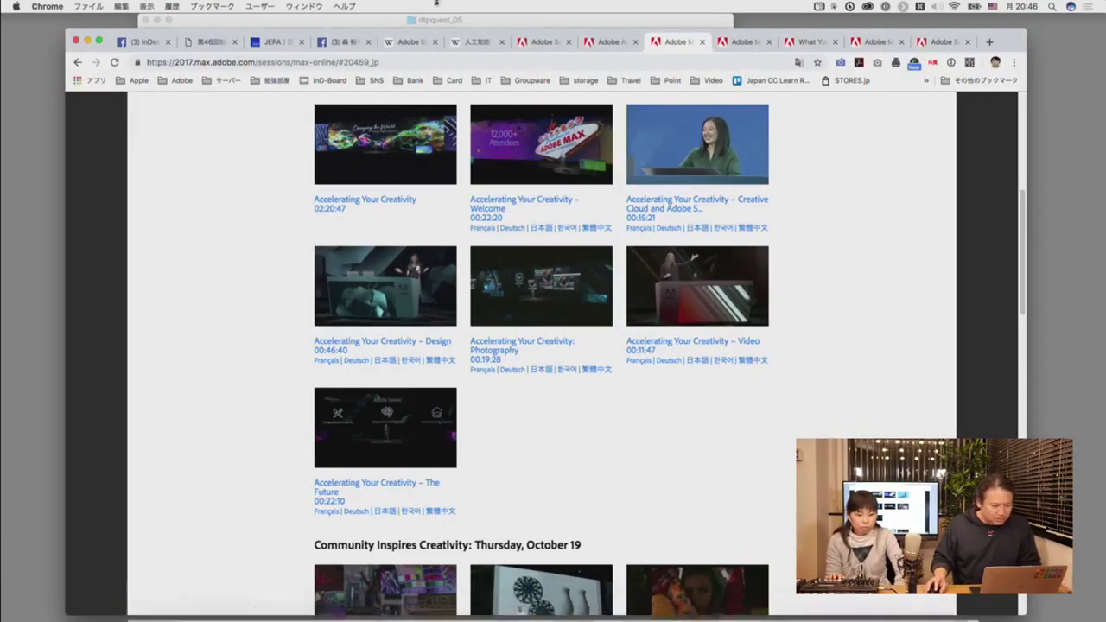
click(475, 19)
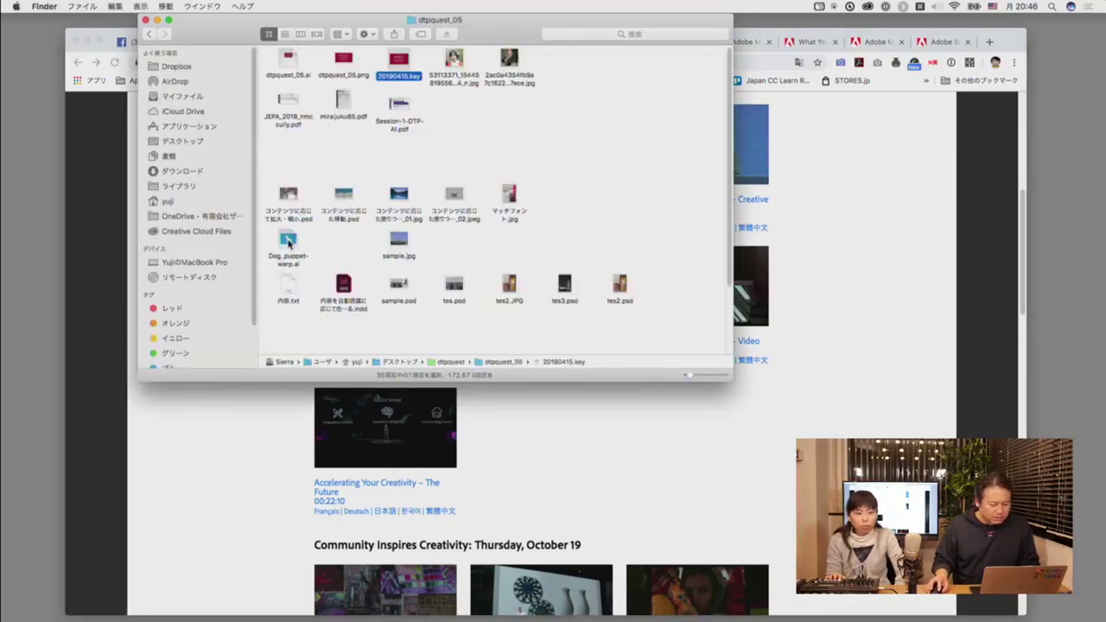
drag(288, 243, 230, 608)
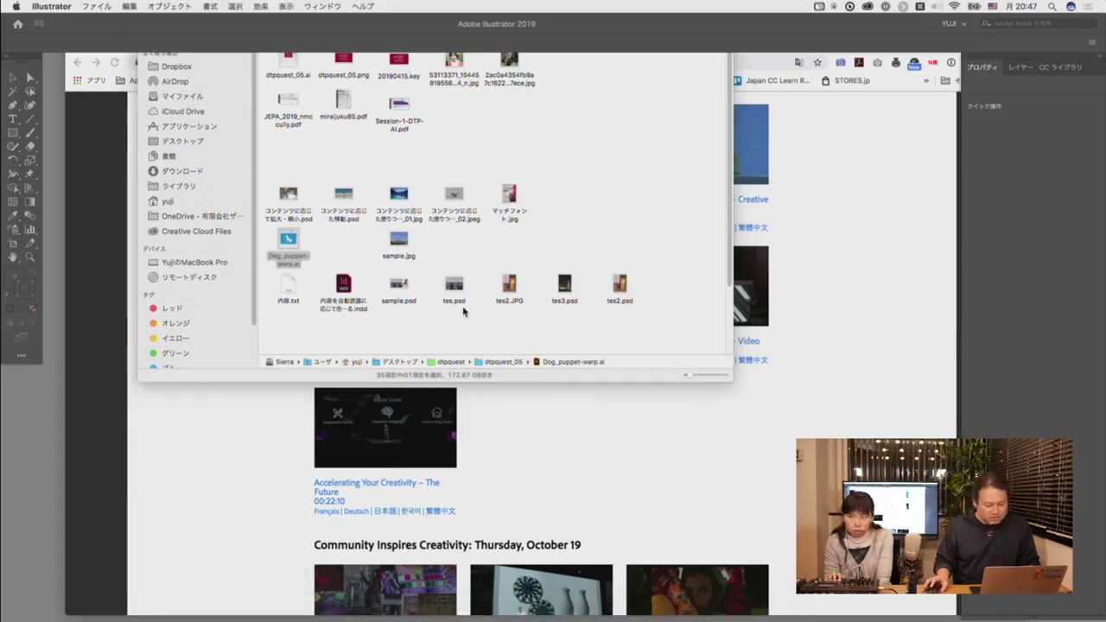
click(331, 264)
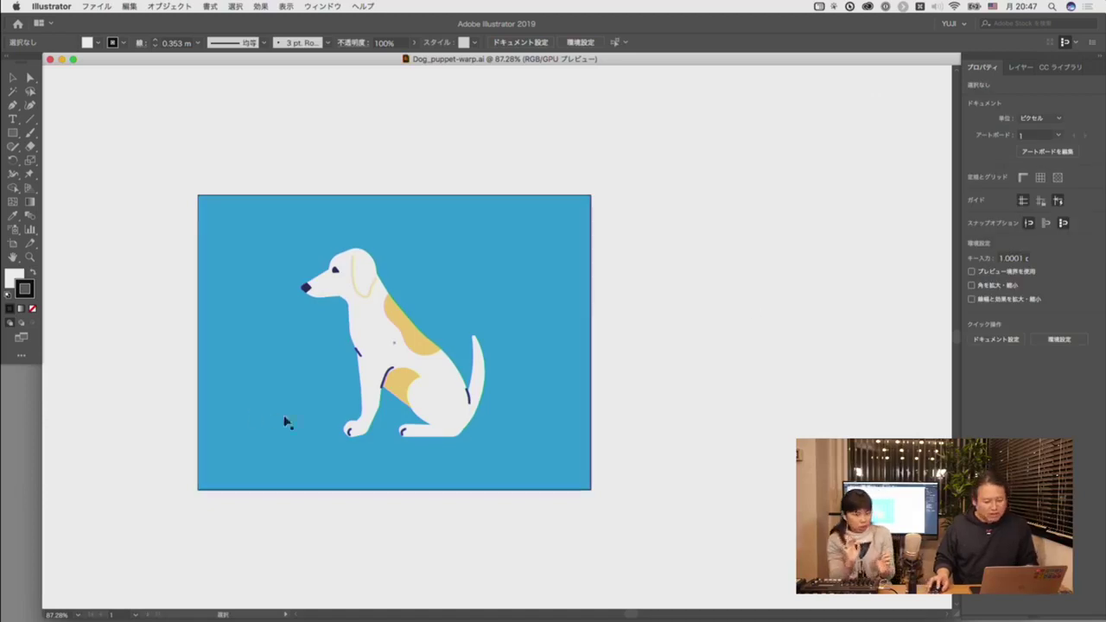
- Apply the Puppet Warp tool to the dog illustration, stretching the front paw forward and moving the tail tip outward
click(399, 384)
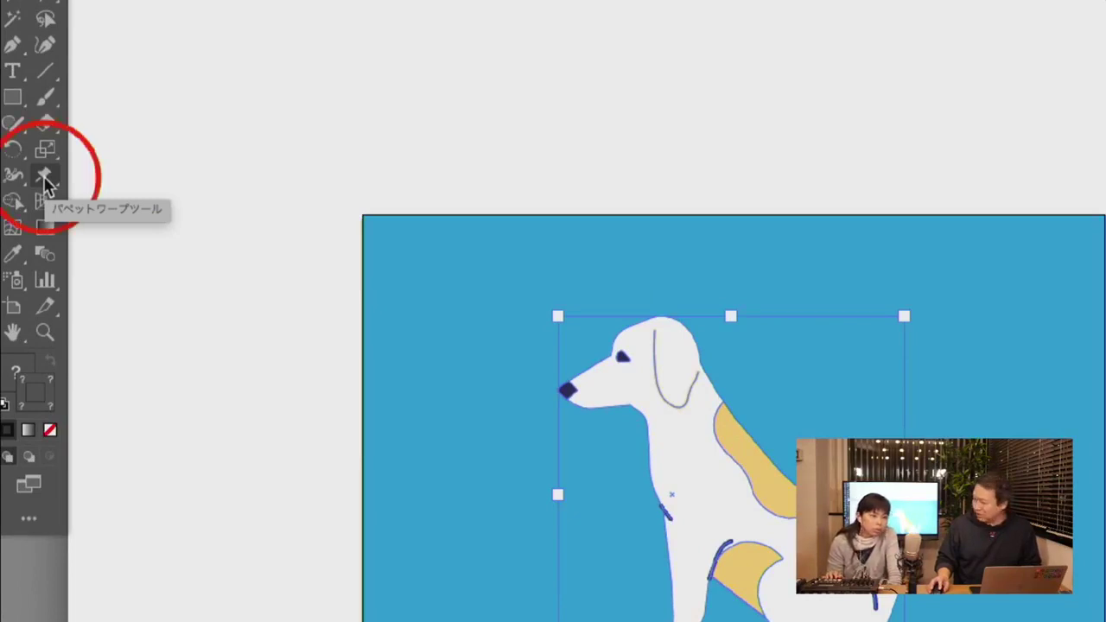
click(45, 177)
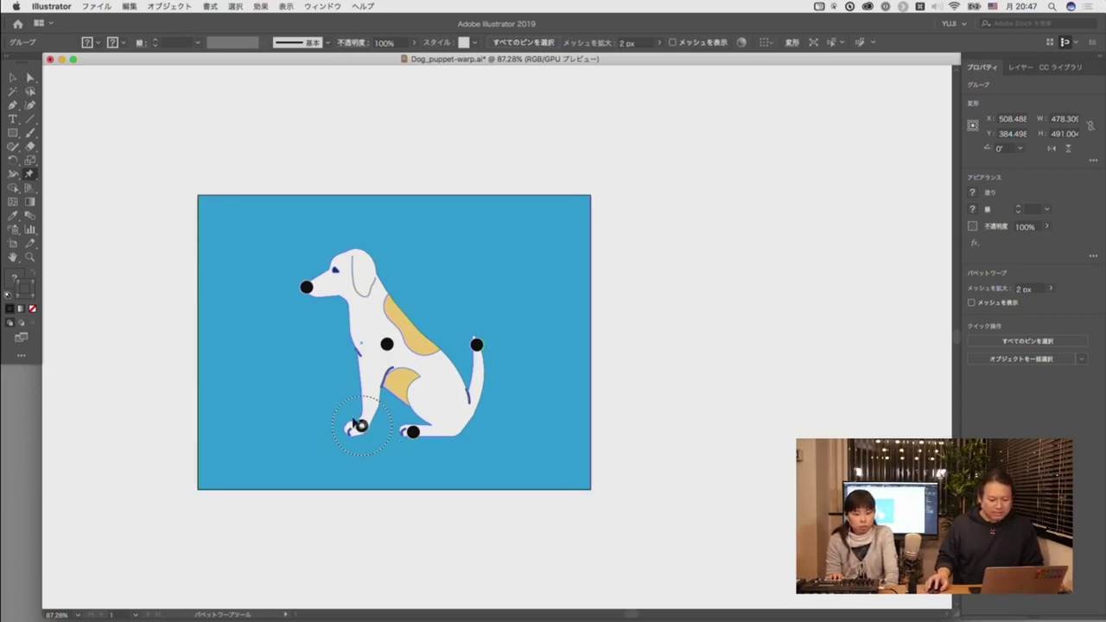
drag(372, 432, 358, 434)
mouse_move(481, 351)
mouse_down()
mouse_move(466, 354)
mouse_move(486, 351)
mouse_up()
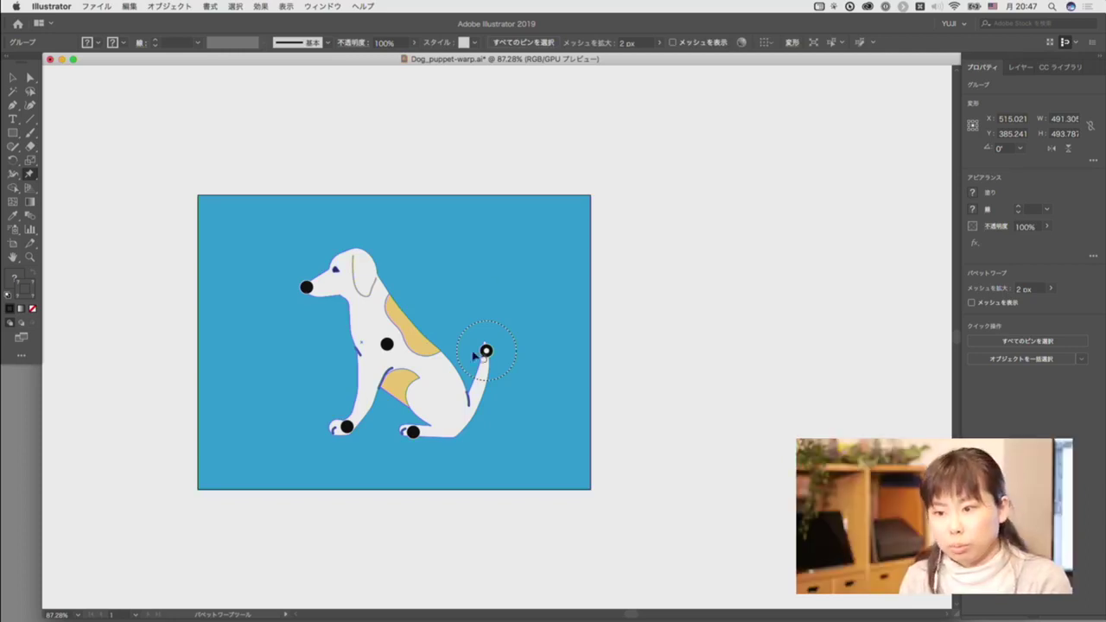
- Add puppet warp pins at the dog's tail base and jaw, lower the nose and rotate the tail-tip pin to curl the tail
click(466, 404)
click(355, 294)
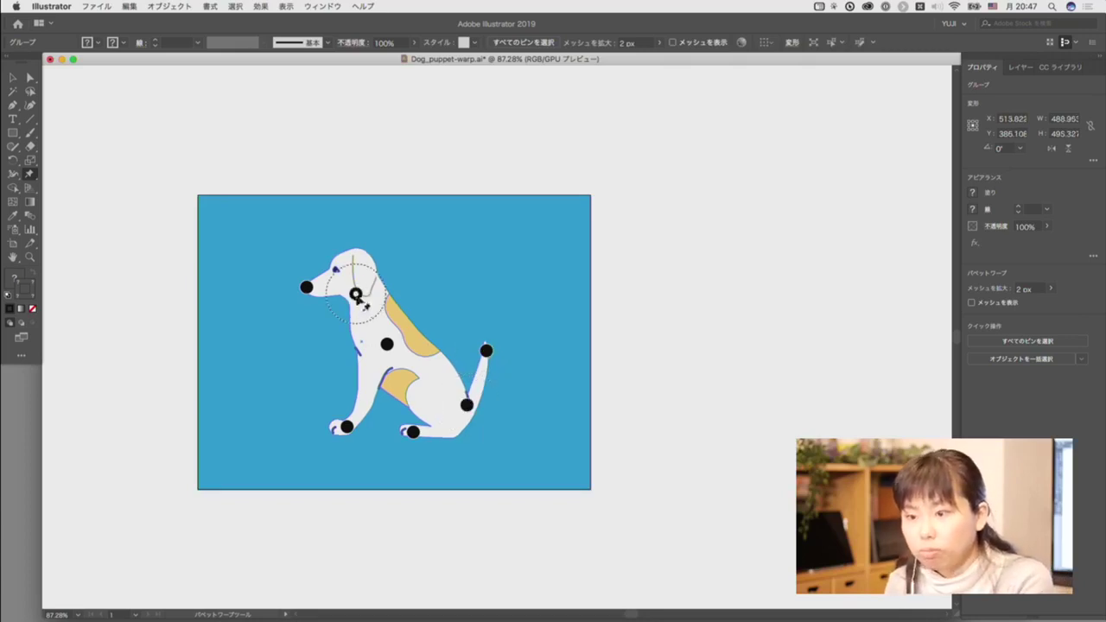
mouse_move(307, 286)
mouse_down()
mouse_move(304, 312)
mouse_move(310, 304)
mouse_up()
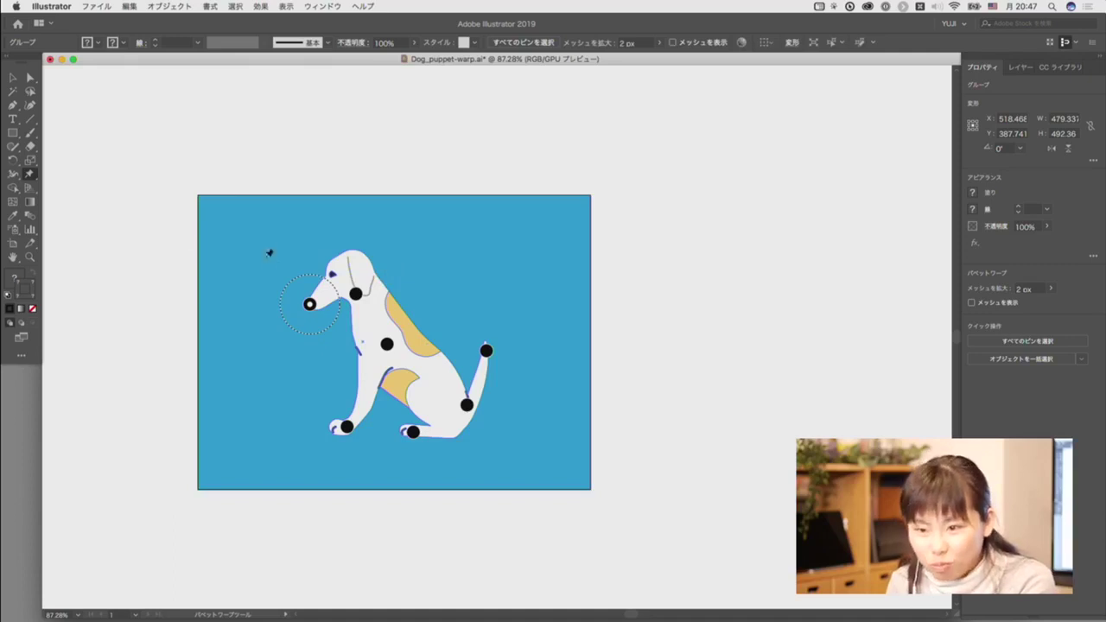
click(489, 349)
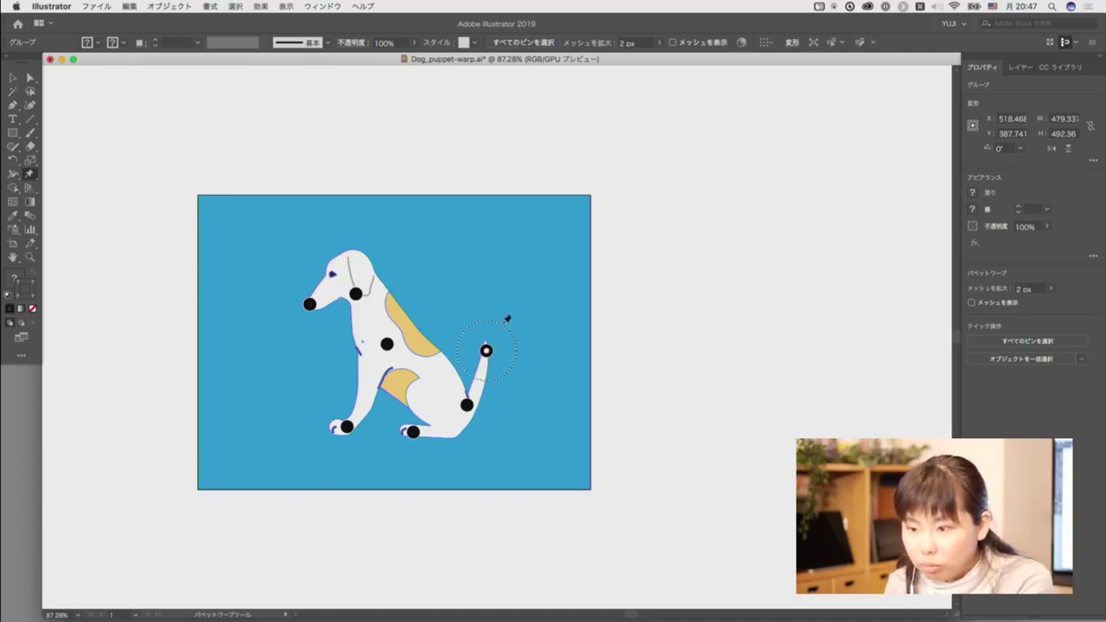
mouse_move(501, 330)
mouse_down()
mouse_move(519, 358)
mouse_move(510, 343)
mouse_move(481, 342)
mouse_move(504, 326)
mouse_up()
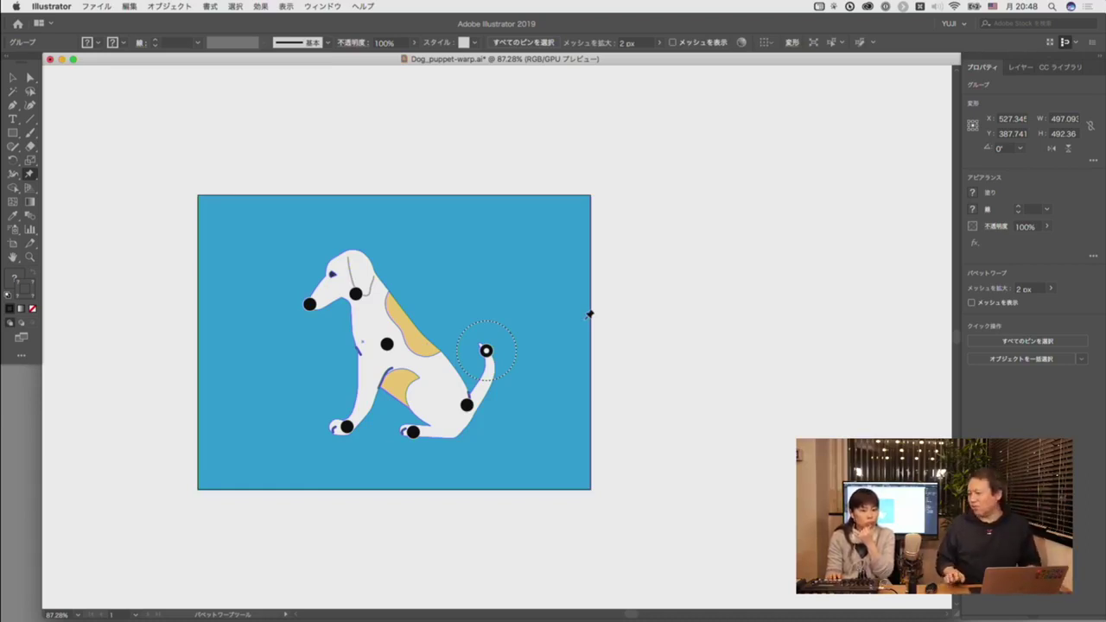
- Place the smiling businesswoman photo from the CC道場 library on the empty area beside the dog artboard
key(v)
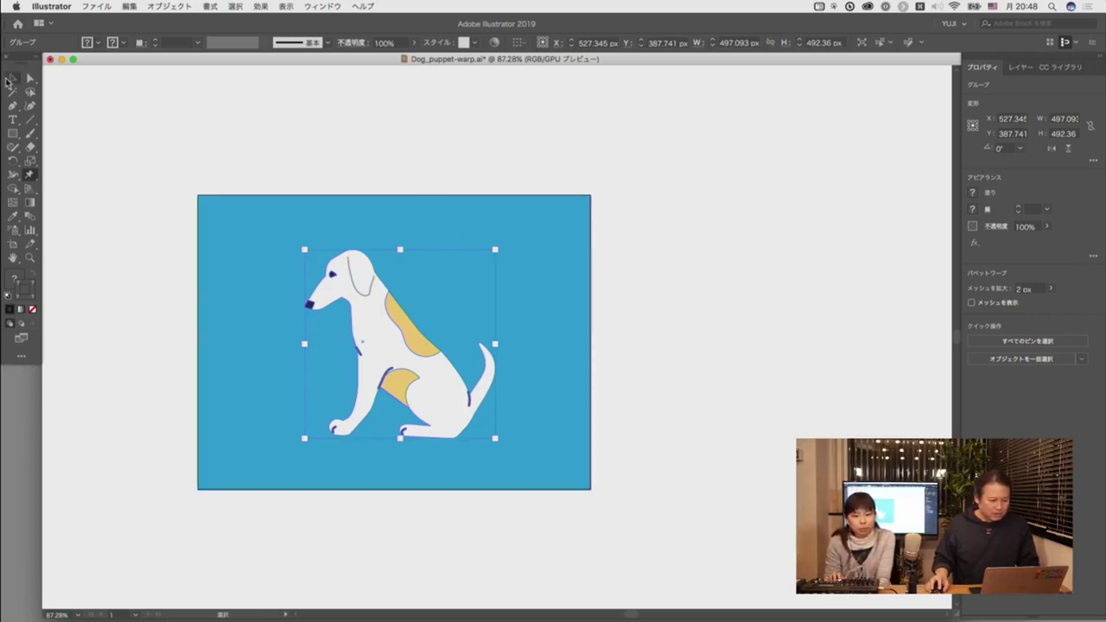
drag(842, 177, 426, 158)
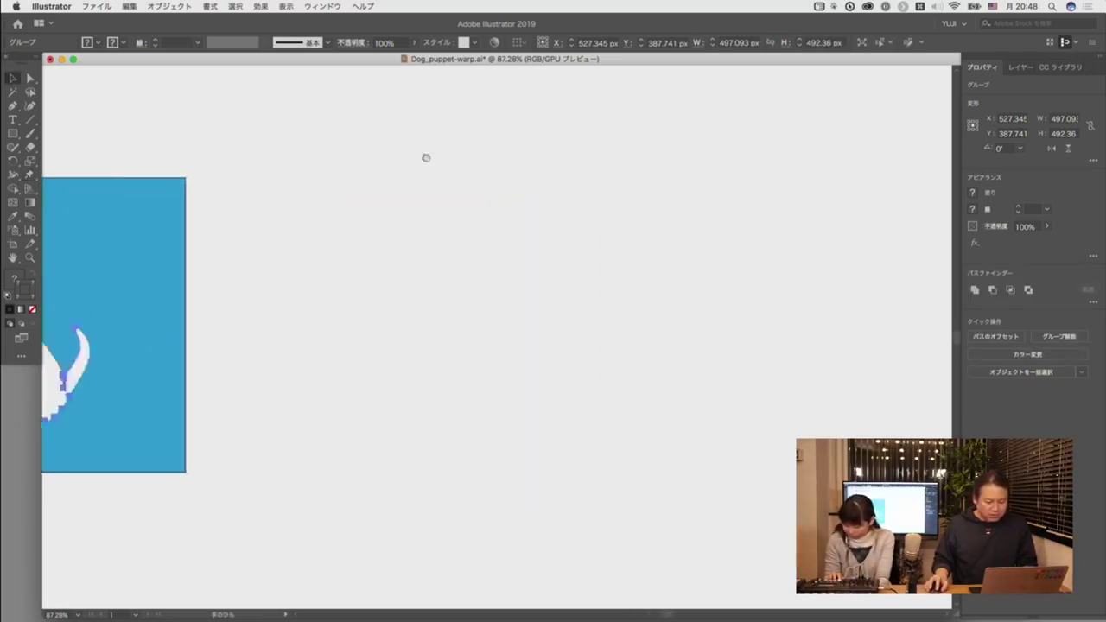
click(1072, 70)
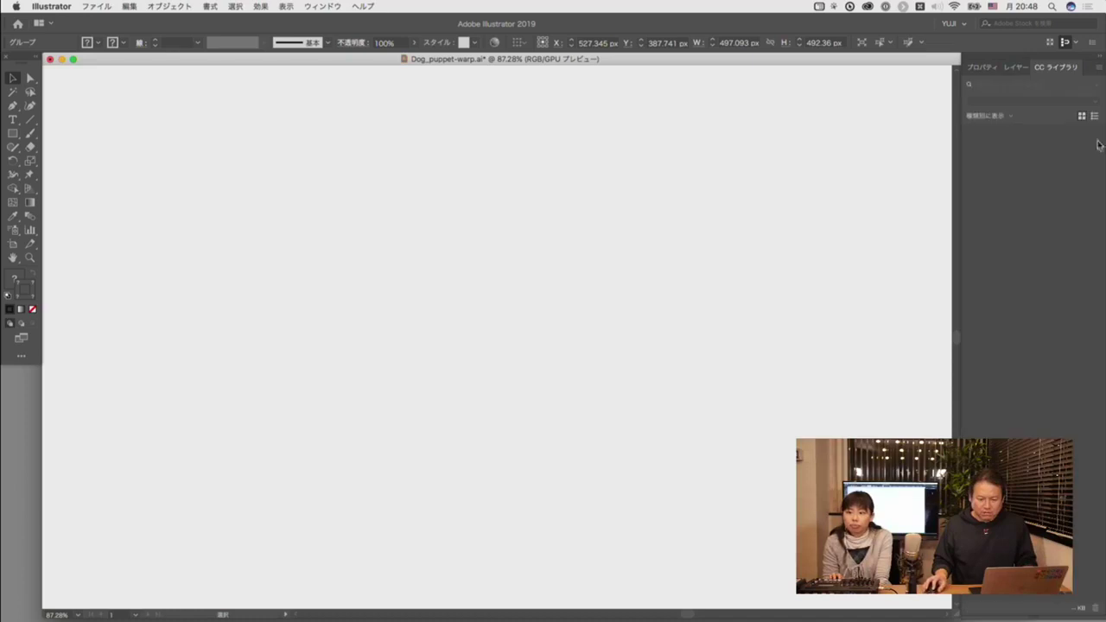
click(1028, 101)
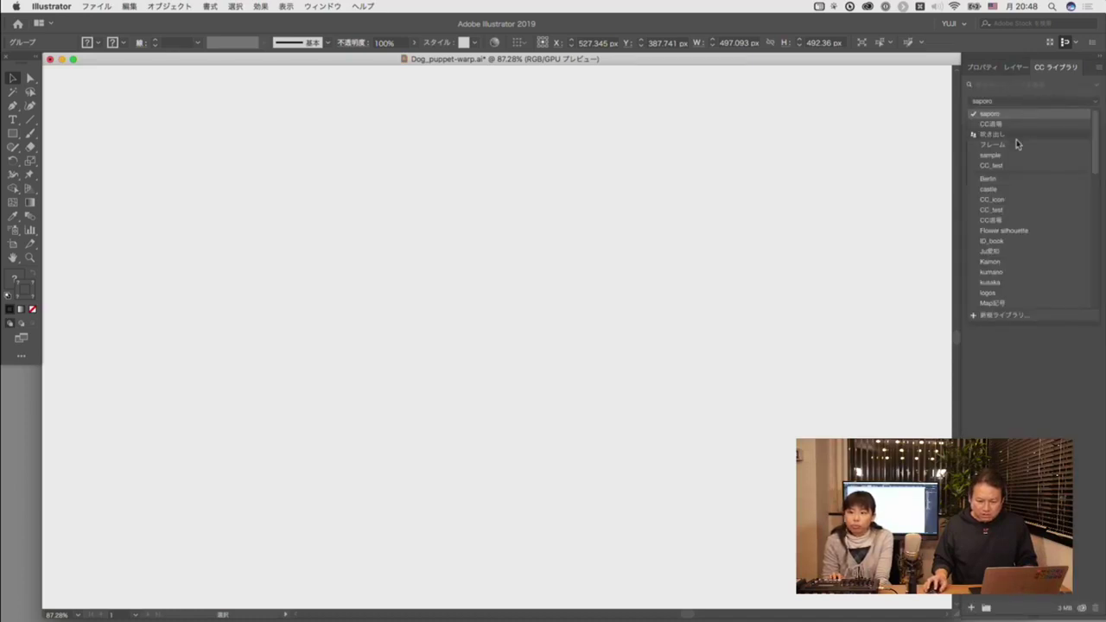
click(1012, 126)
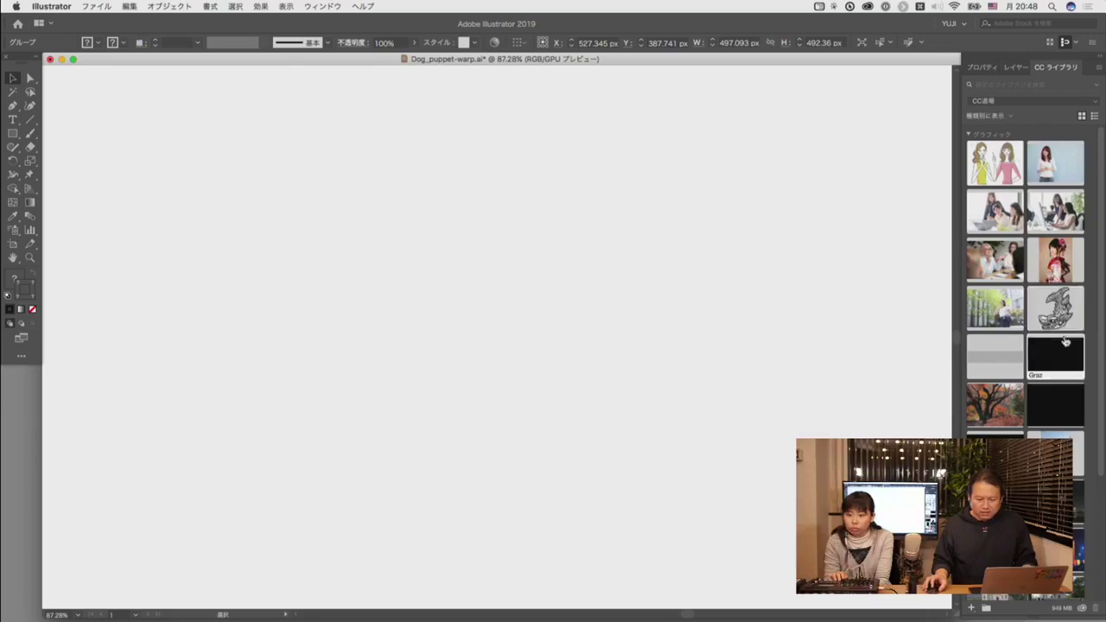
drag(1002, 311, 736, 495)
click(760, 467)
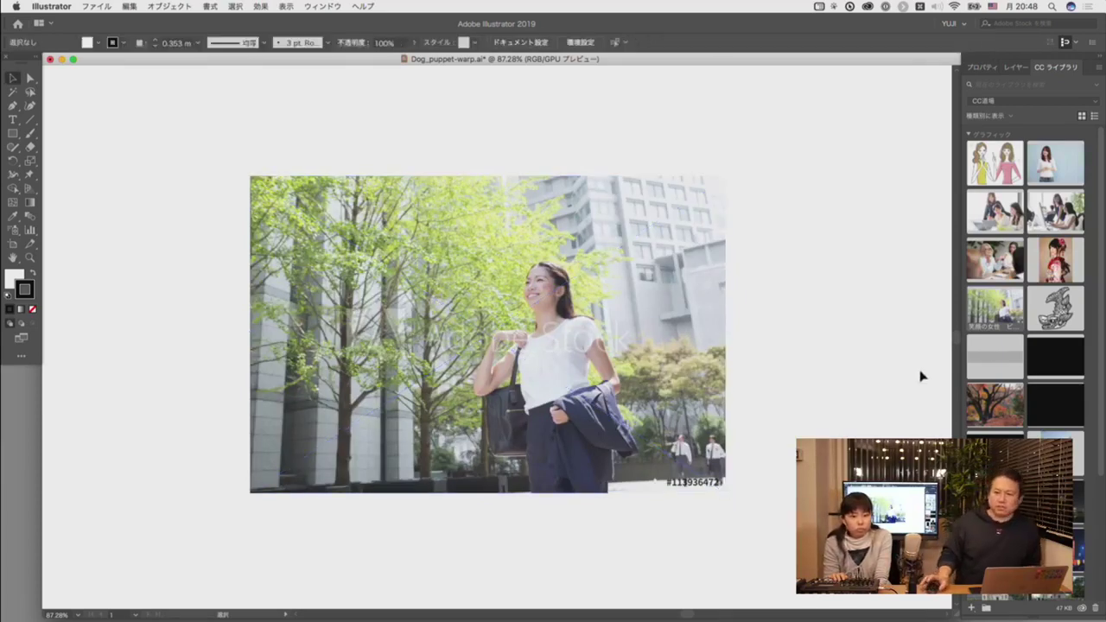
- Apply Crop Image to the businesswoman photo, accepting the embedded copy and trimming both sides to about 666 × 743 px
click(612, 311)
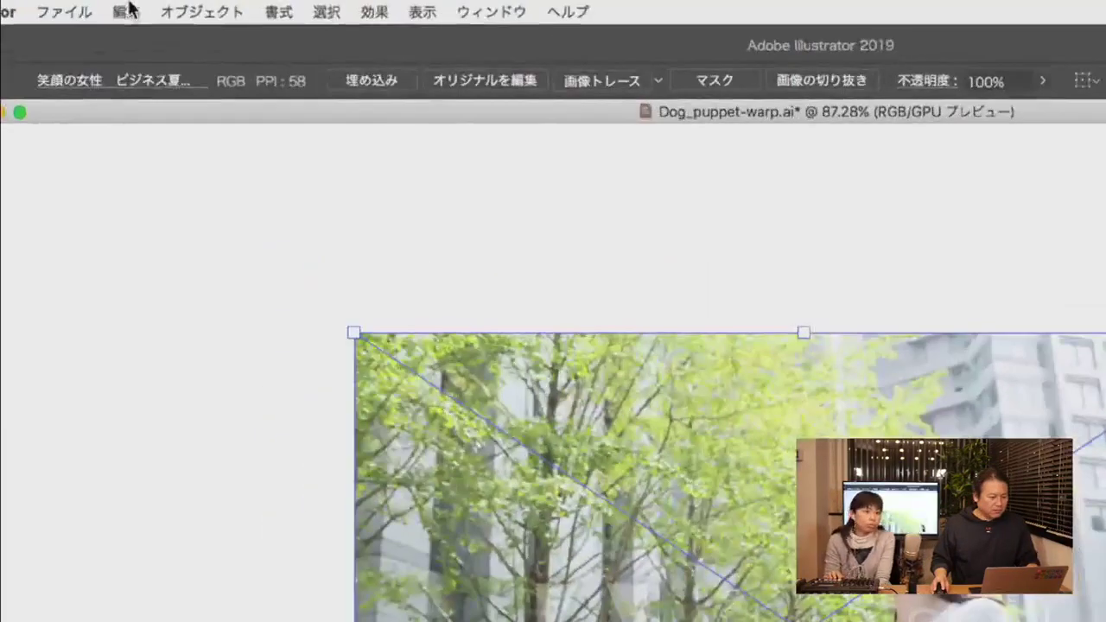
click(126, 11)
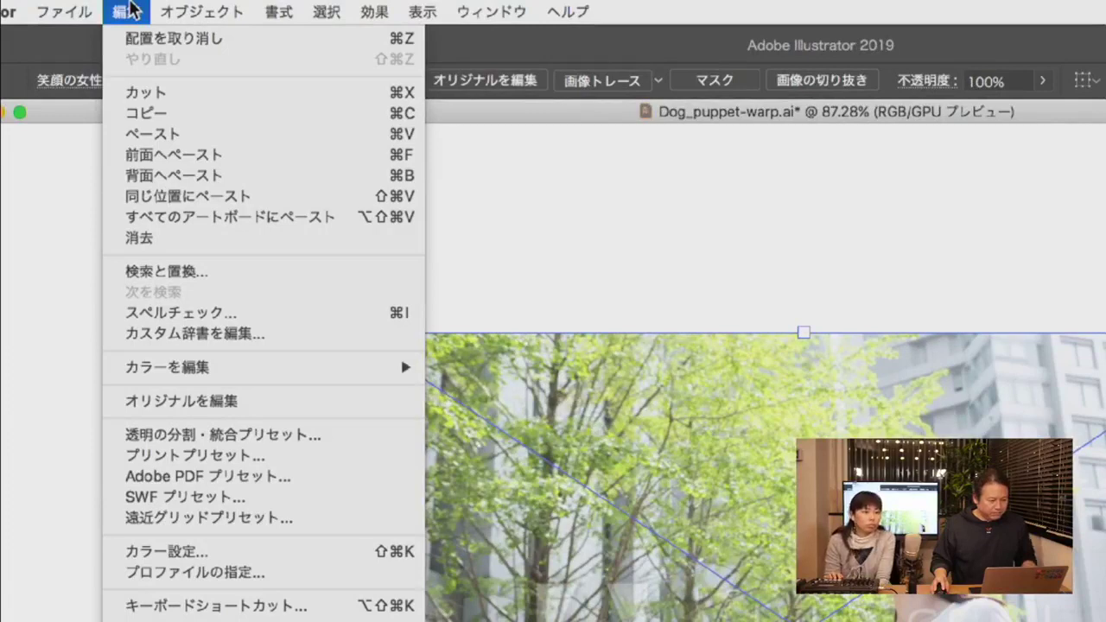
mouse_move(201, 12)
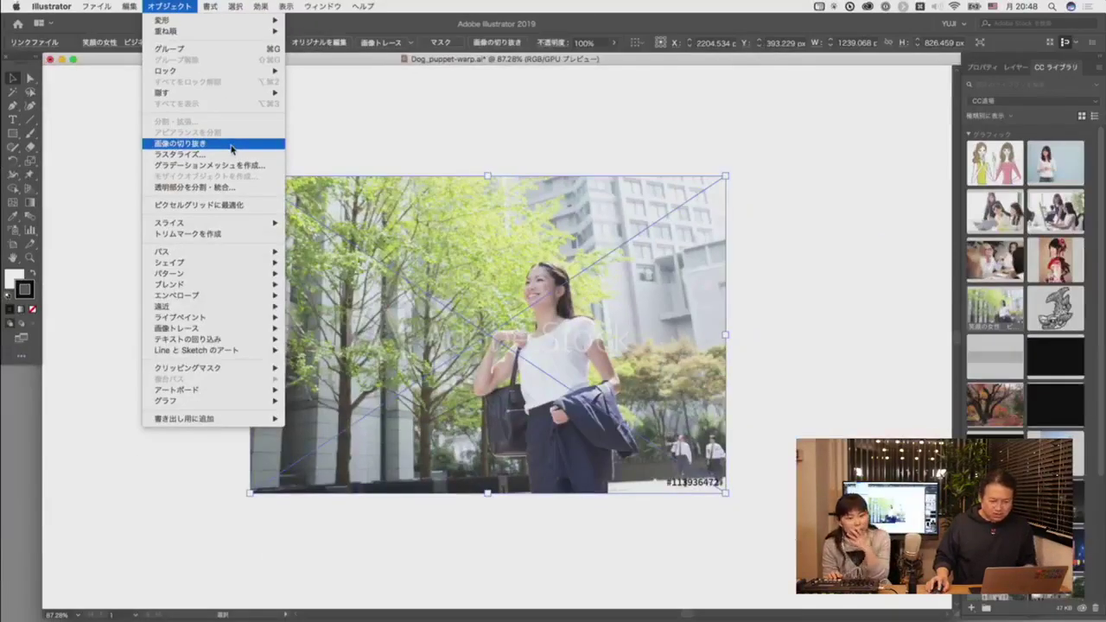
click(233, 144)
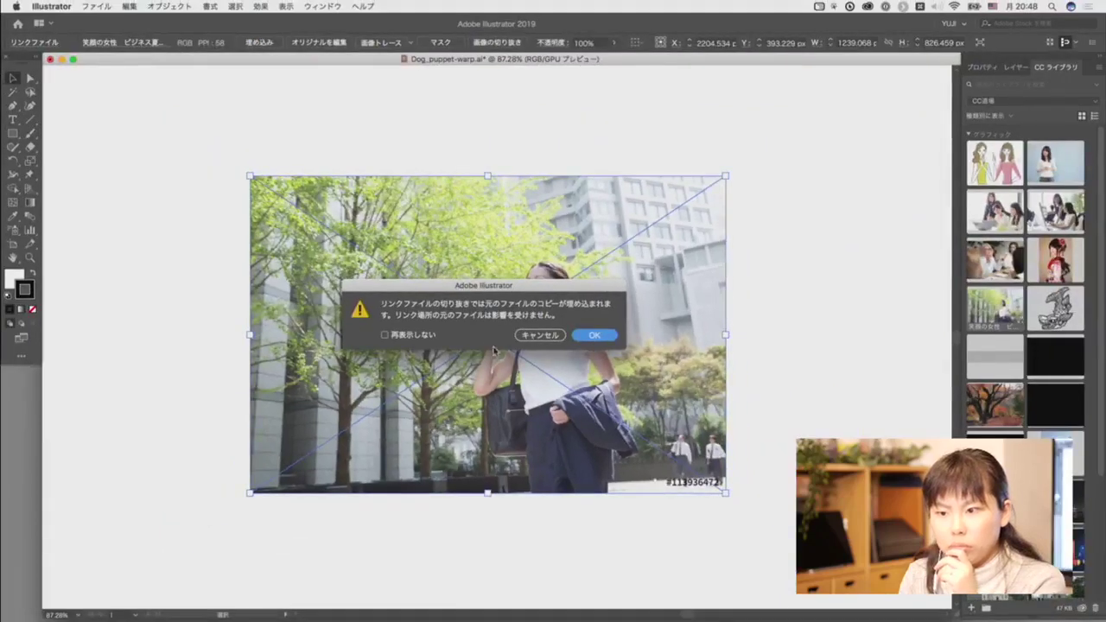
click(595, 334)
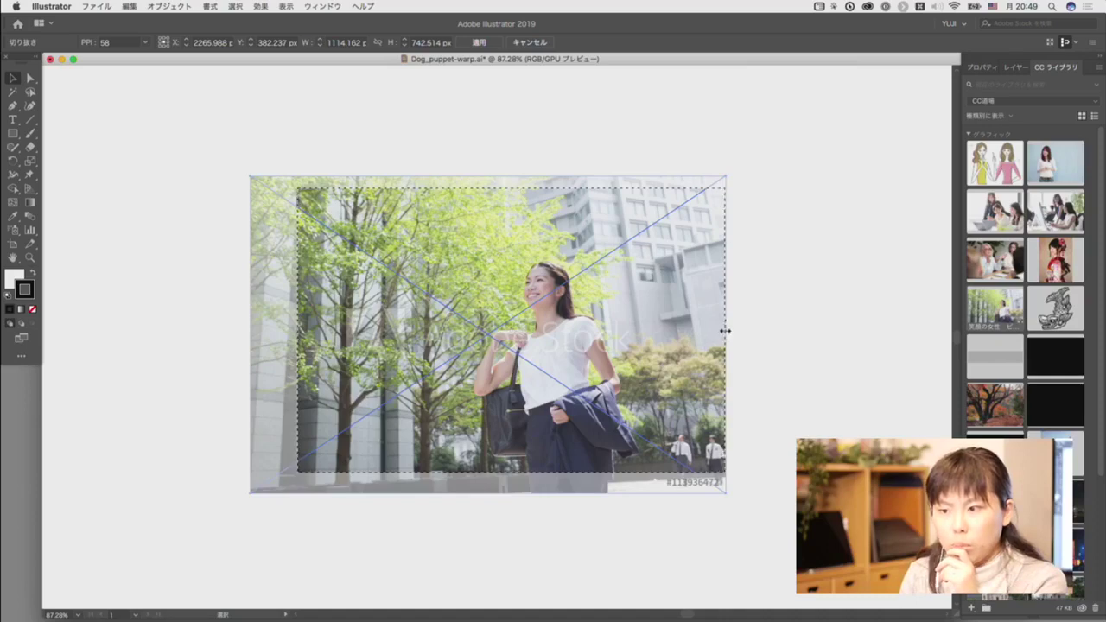
drag(725, 331, 666, 331)
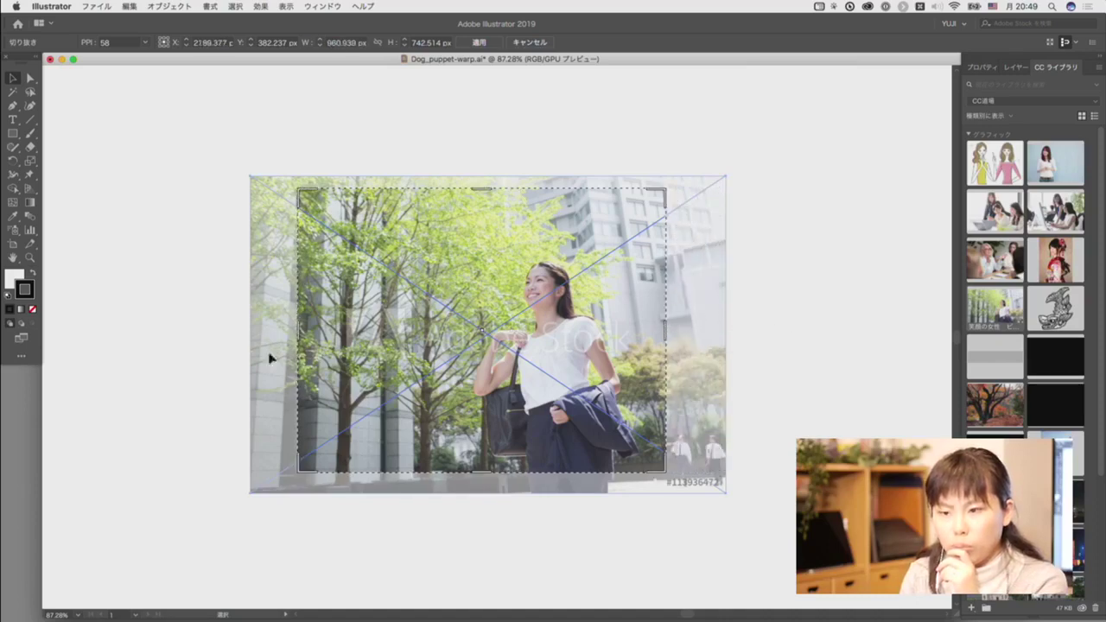
drag(298, 330, 412, 332)
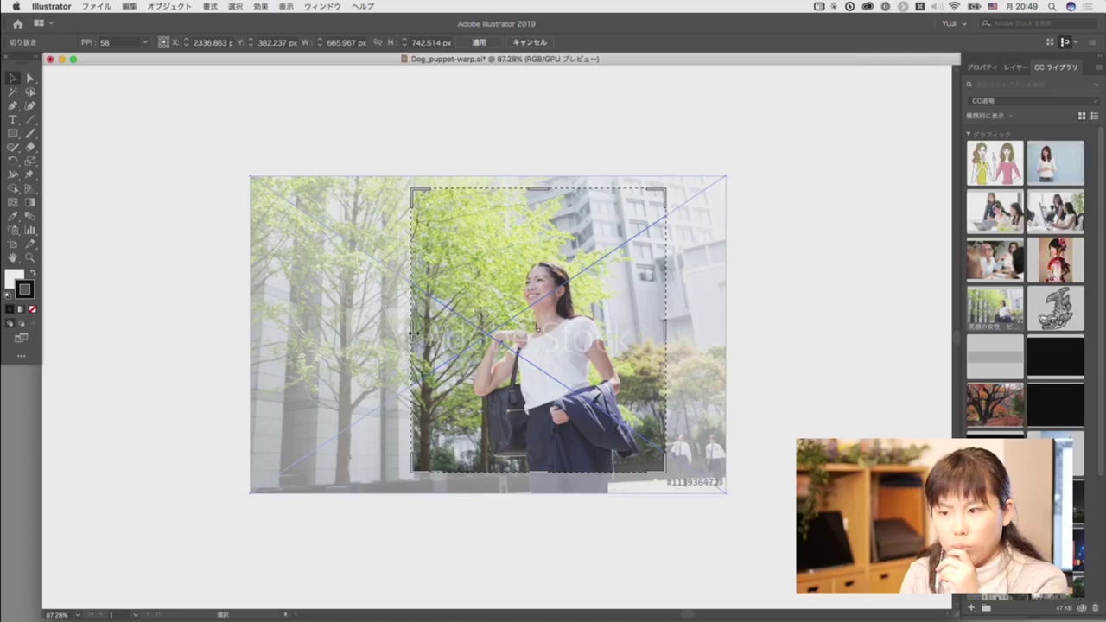
key(Return)
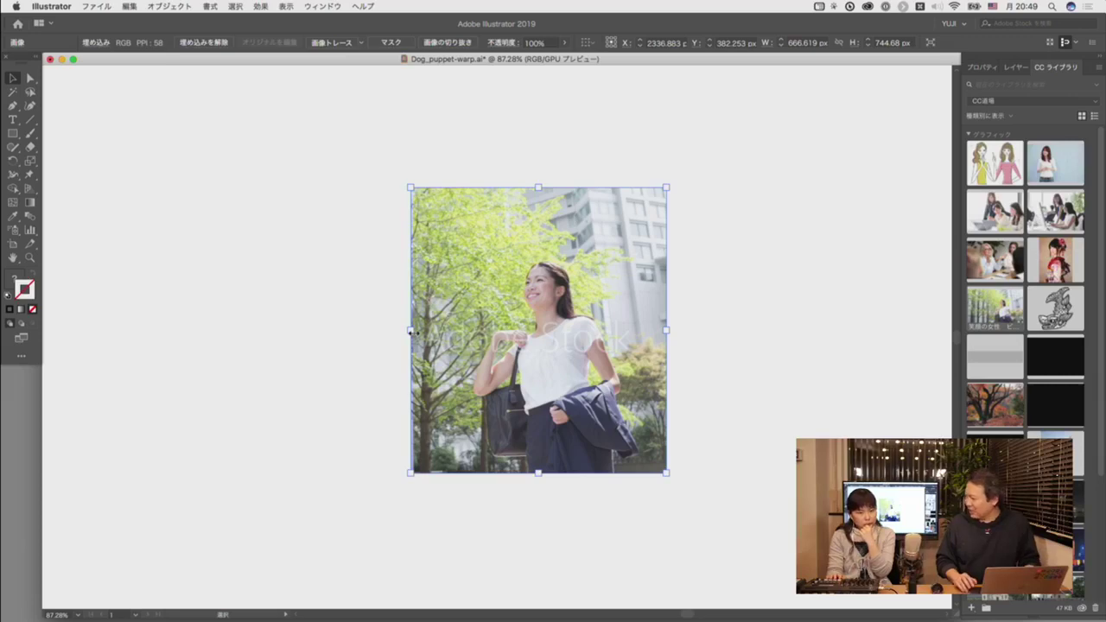
key(a)
key(v)
key(a)
key(v)
key(a)
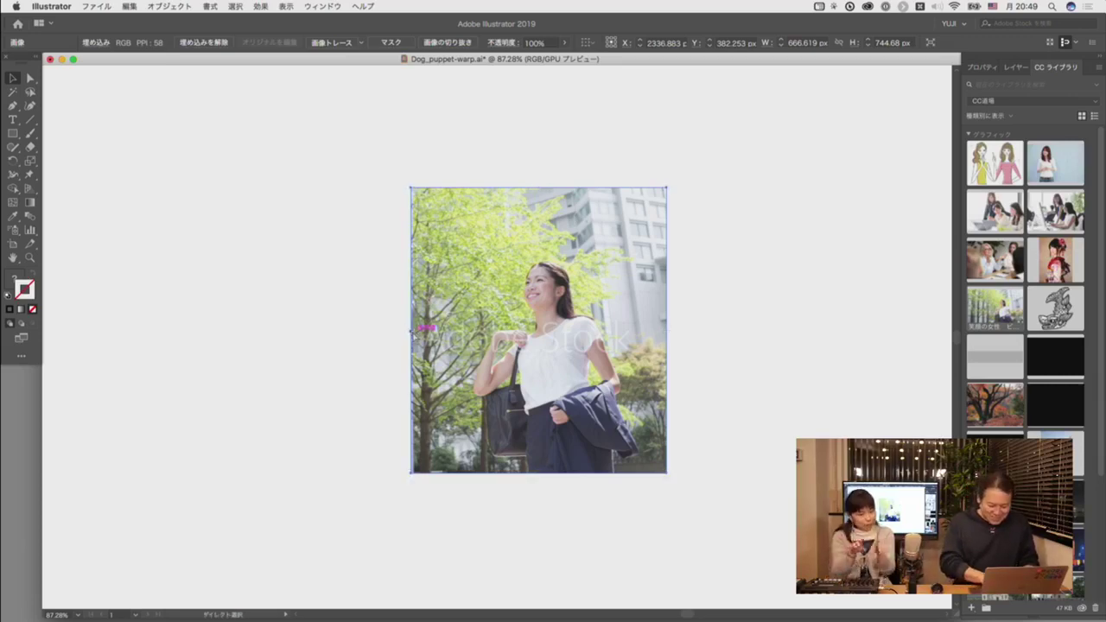
key(super+n)
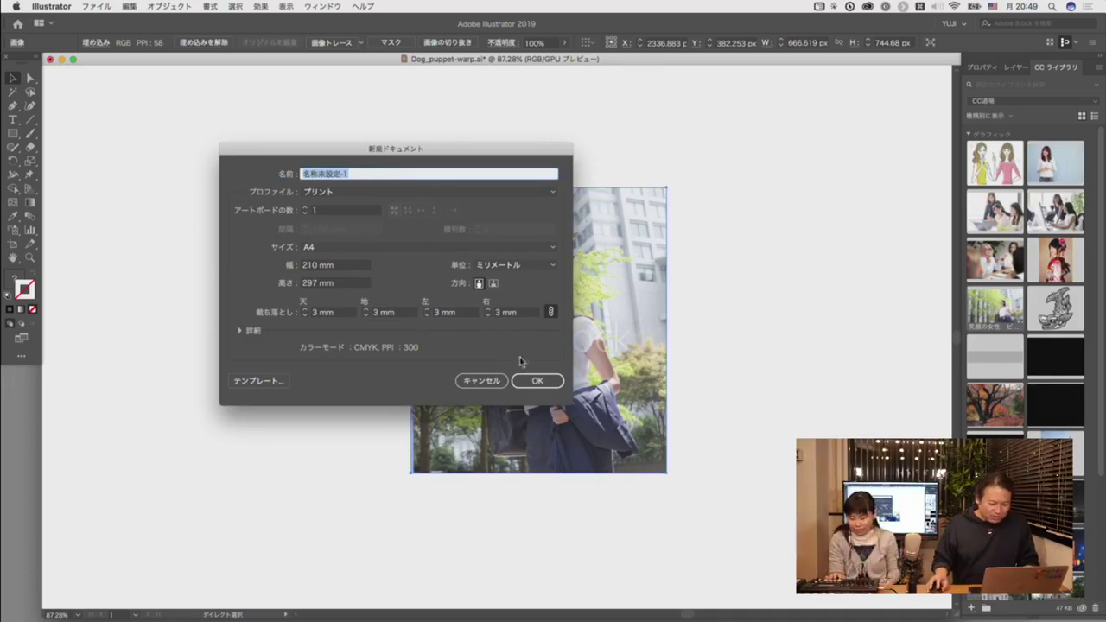
click(484, 380)
- Switch to InDesign and create a new single-column document with 20 mm margins
key(super+Tab)
key(super+Tab)
key(super+Tab)
key(super+Tab)
key(super+Tab)
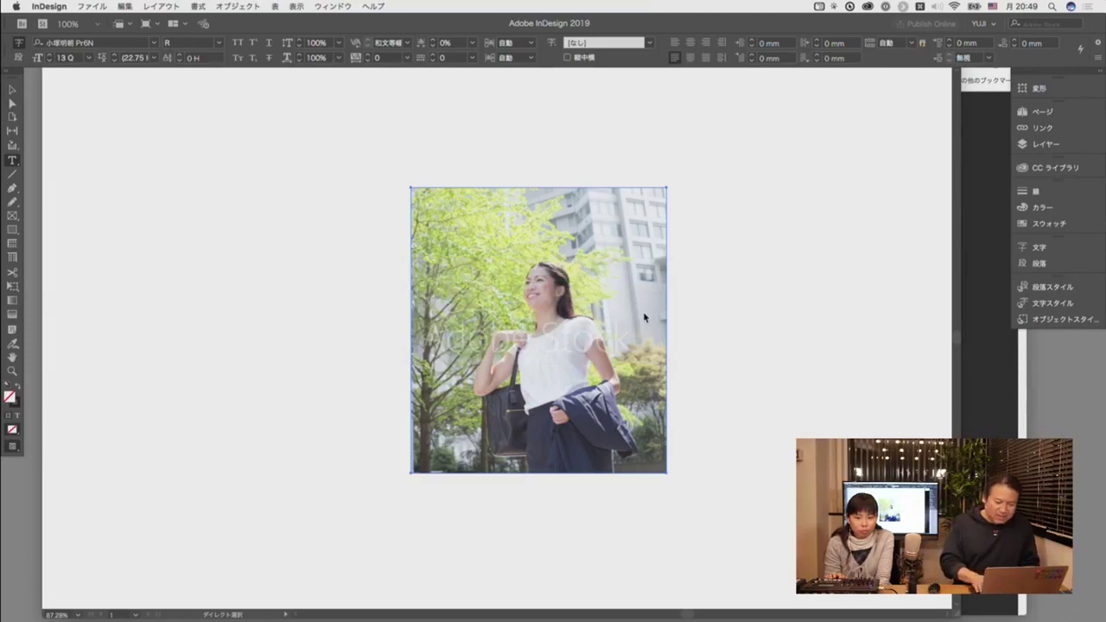
key(super+n)
key(Escape)
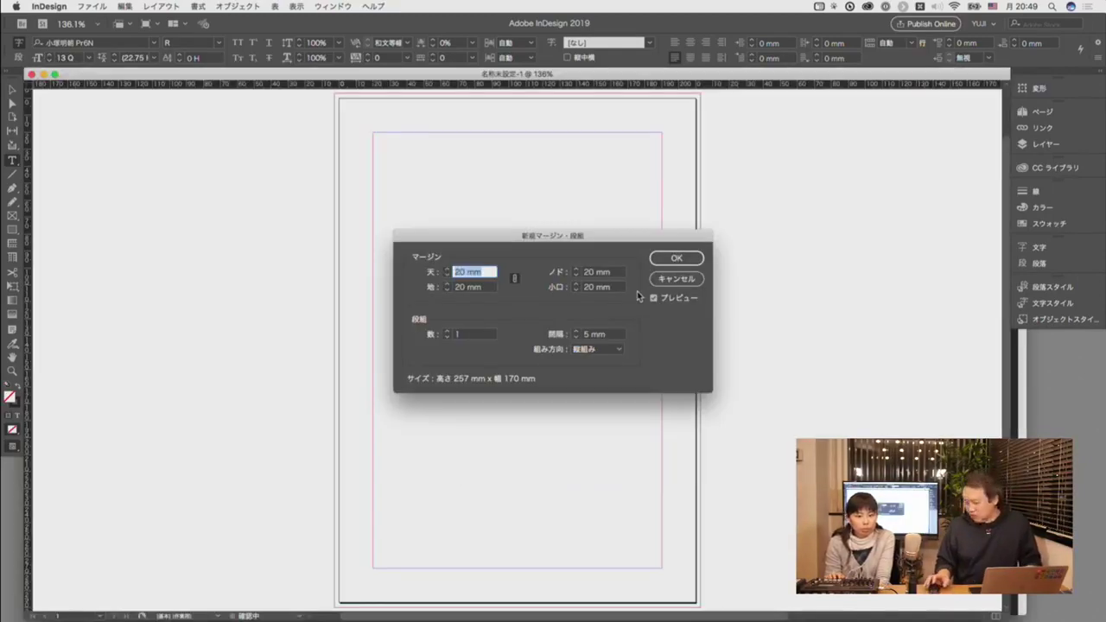
click(677, 258)
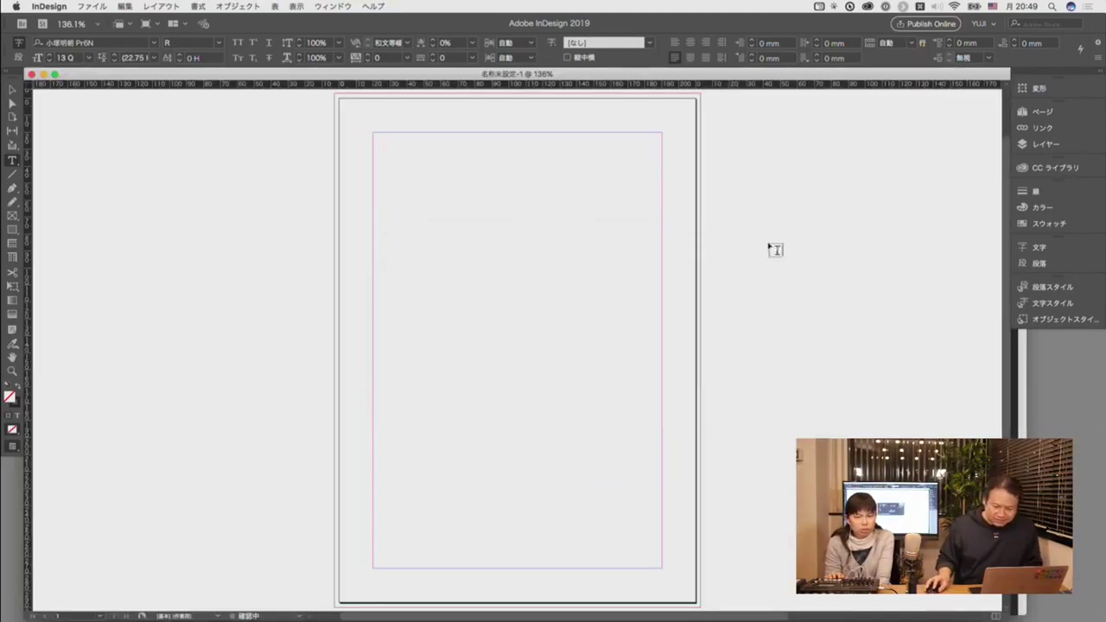
- Show the CC道場 library and find the smiling businesswoman photo in its graphics
click(1052, 168)
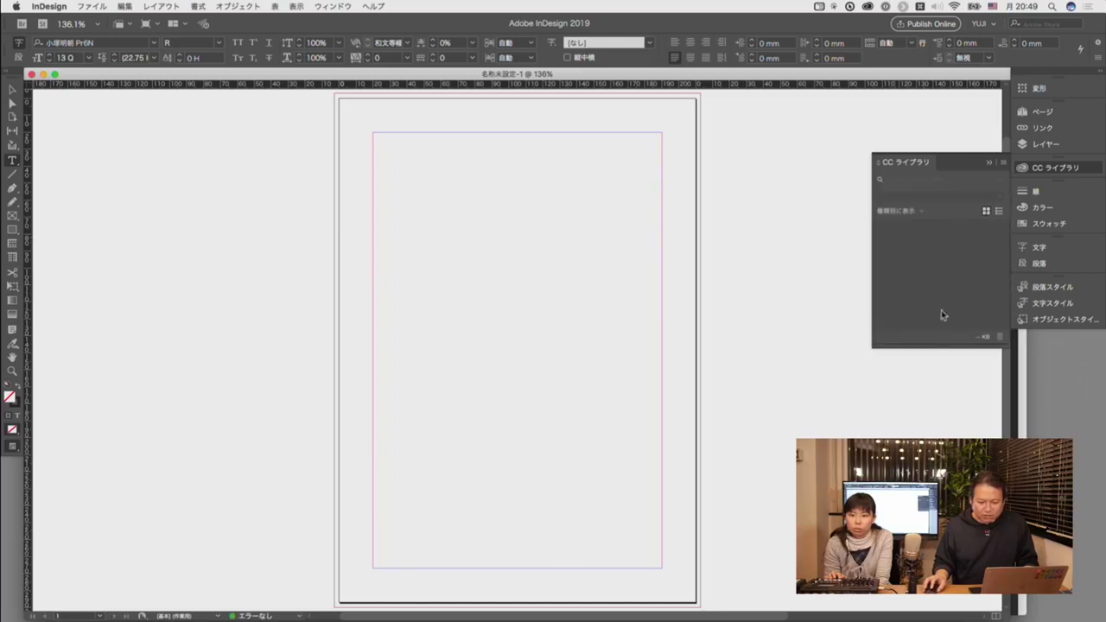
scroll(905, 294, down, 5)
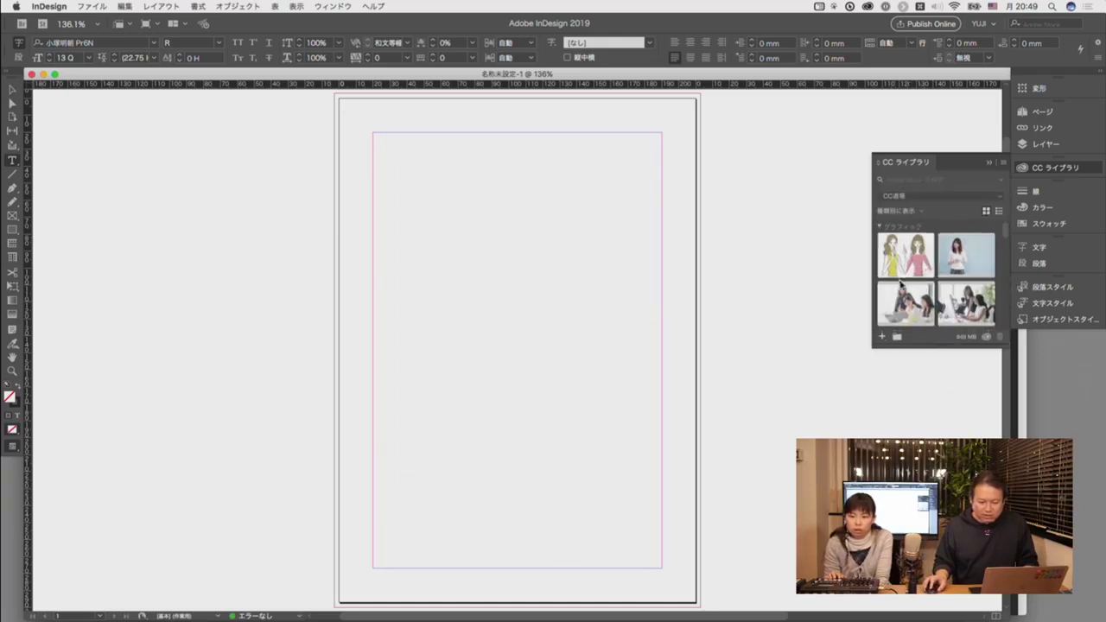
drag(894, 260, 948, 283)
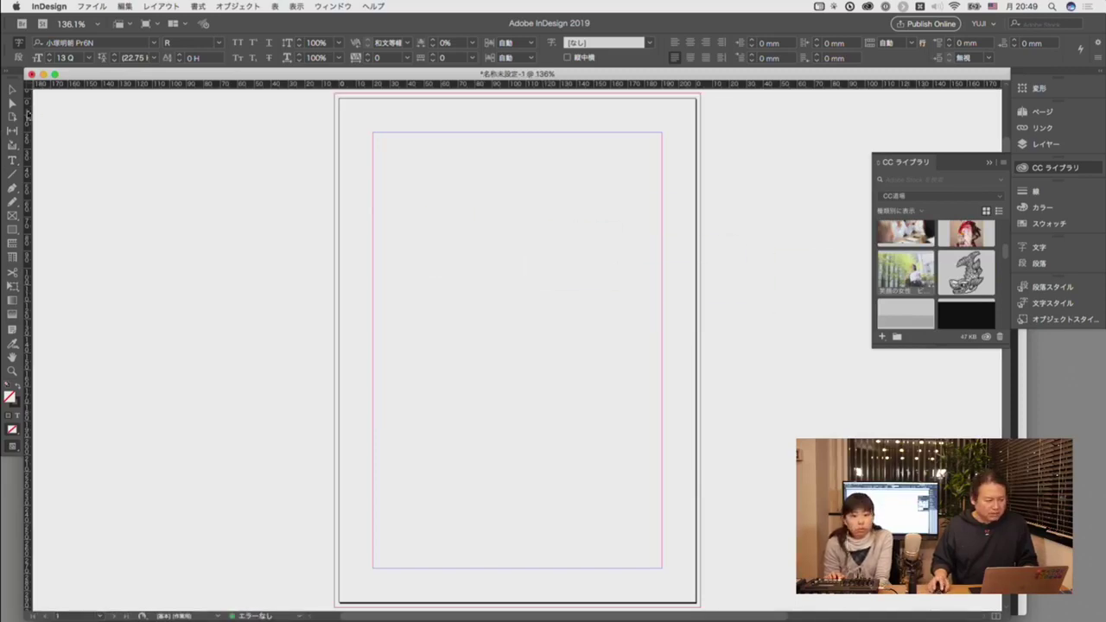
- Draw a rectangular image frame about 58 × 61 mm in the upper part of the page
click(13, 91)
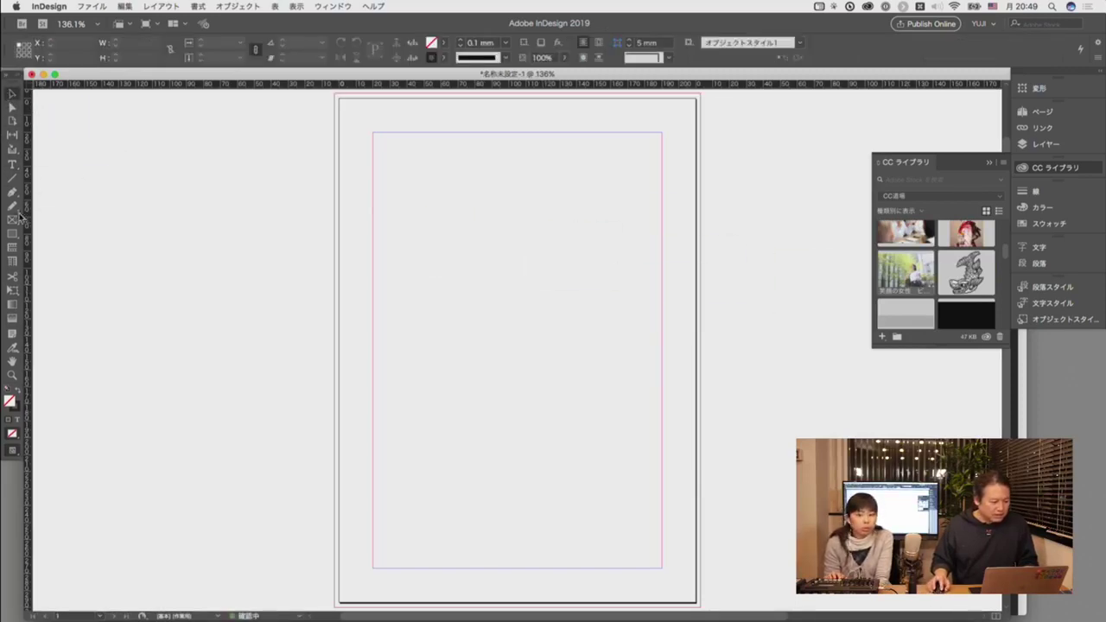
click(12, 219)
drag(438, 177, 536, 281)
- Place the smiling businesswoman photo from the CC道場 library inside the empty image frame
click(12, 374)
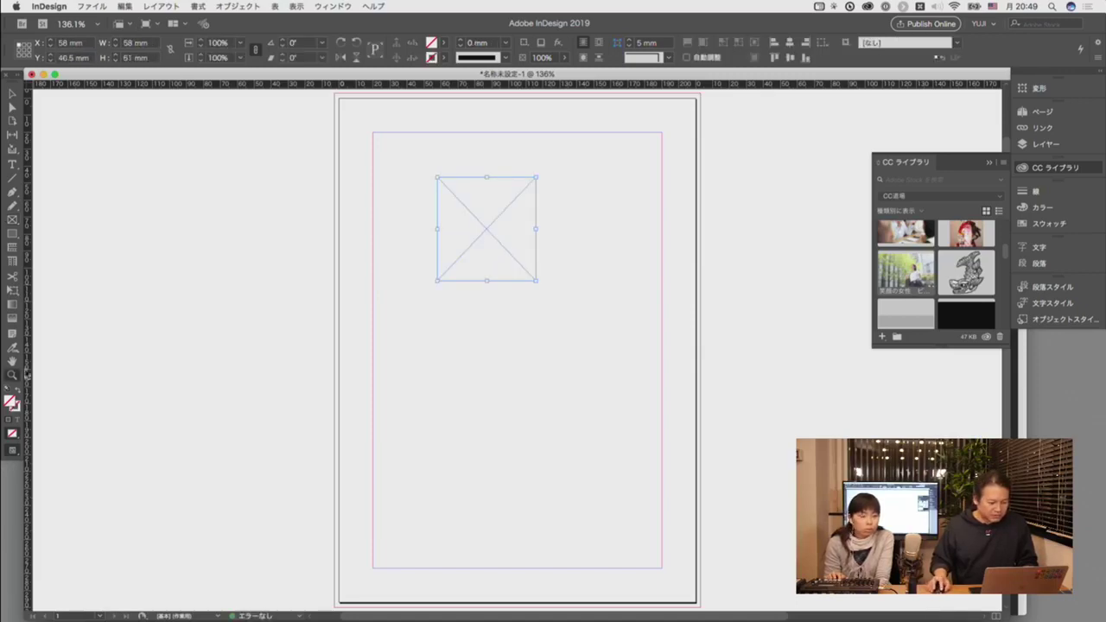
drag(405, 130, 603, 365)
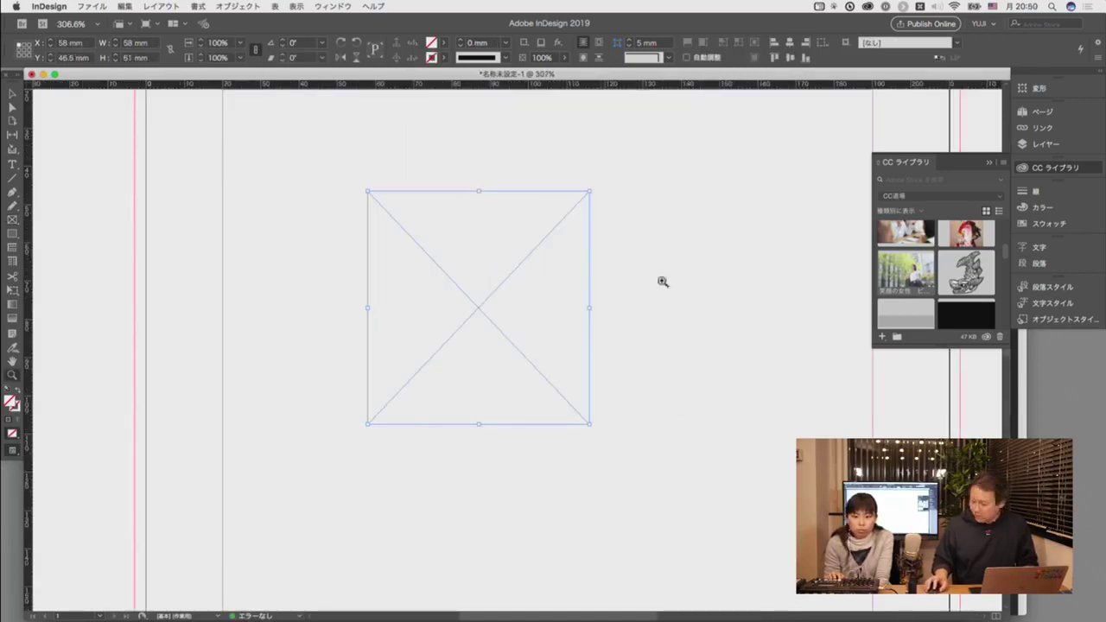
click(455, 286)
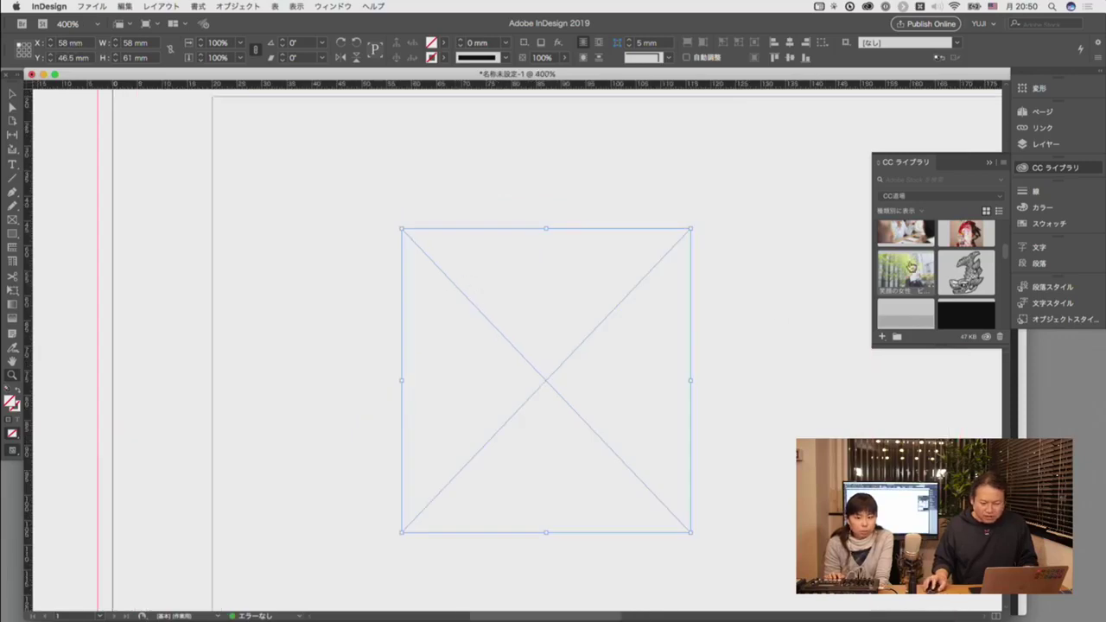
drag(907, 268, 522, 343)
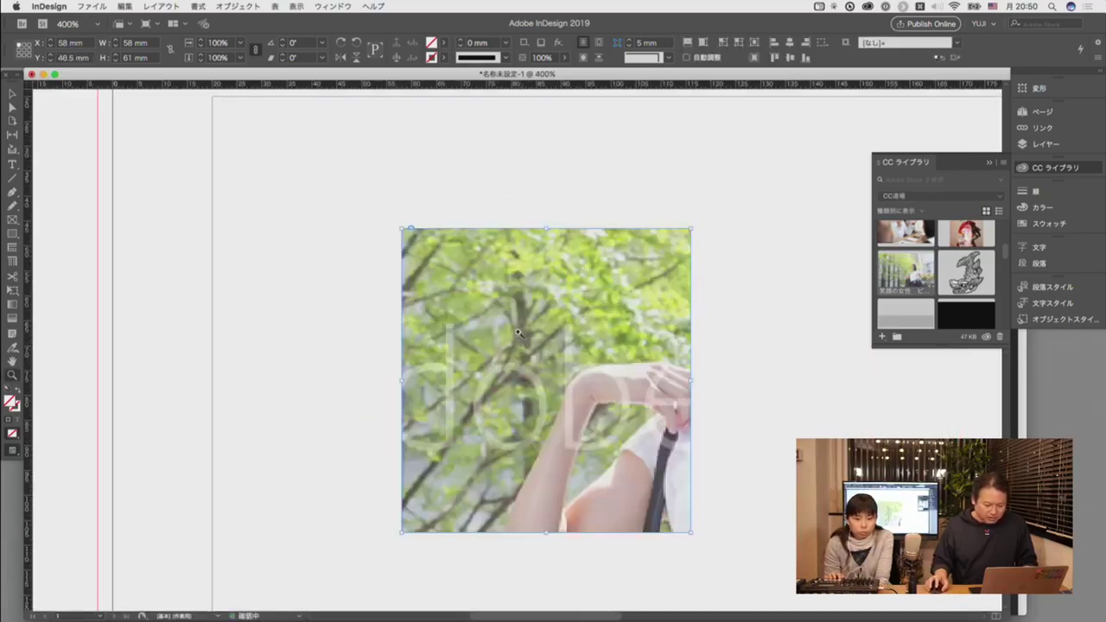
- Apply Content-Aware Fit to the image frame holding the businesswoman photo
key(v)
scroll(778, 372, down, 3)
scroll(777, 371, right, 1)
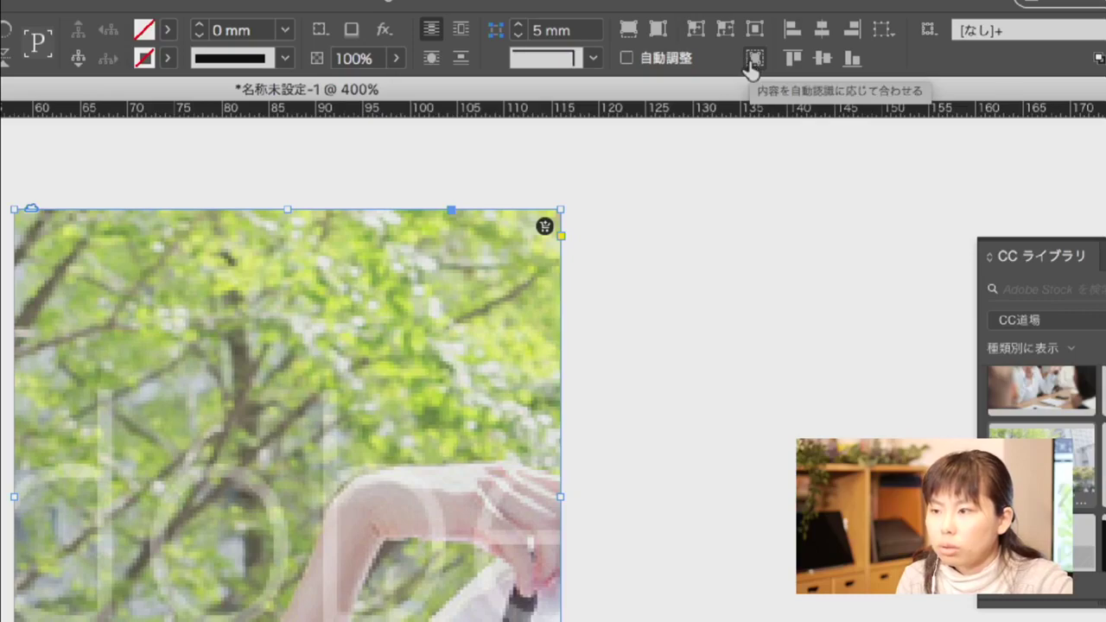
click(751, 67)
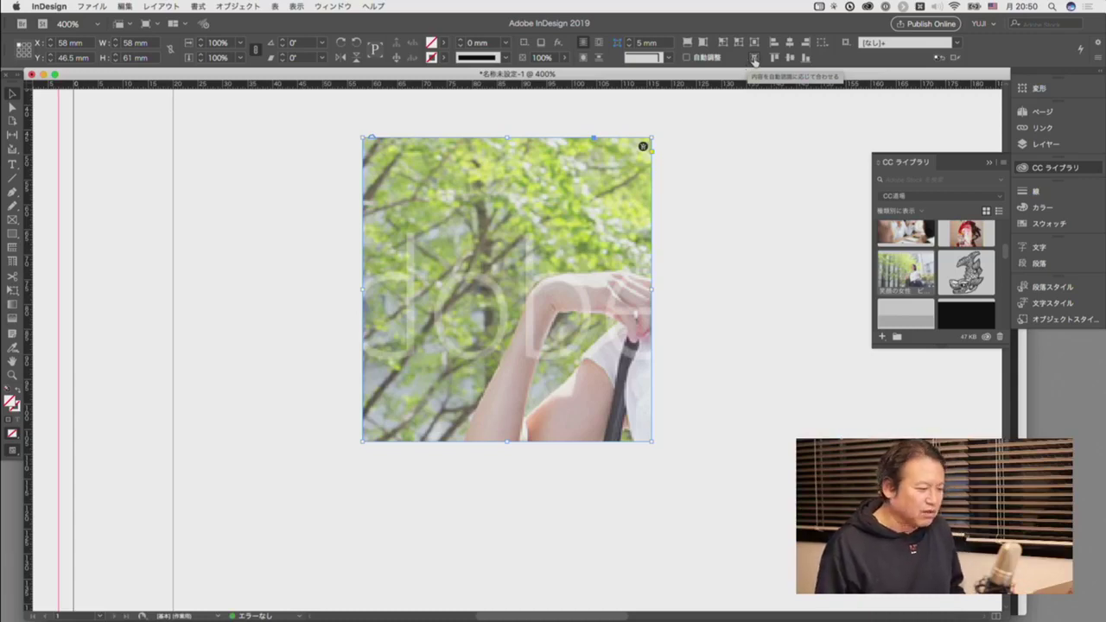
click(754, 58)
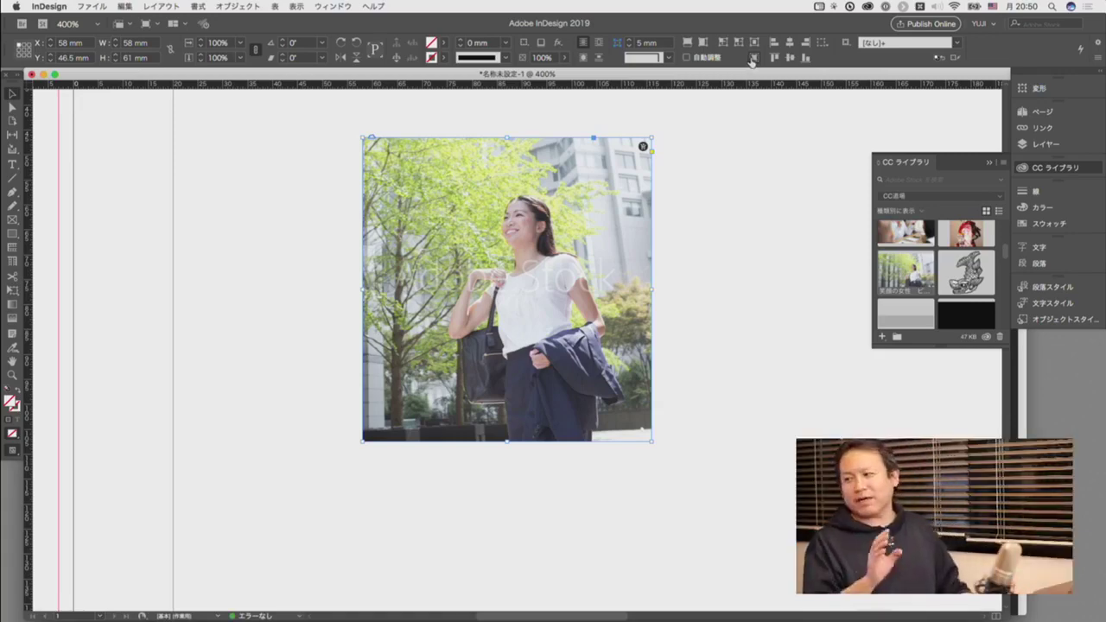
- Shift the photo inside its frame slightly left and down, and lengthen the CC Libraries panel
click(12, 107)
click(575, 247)
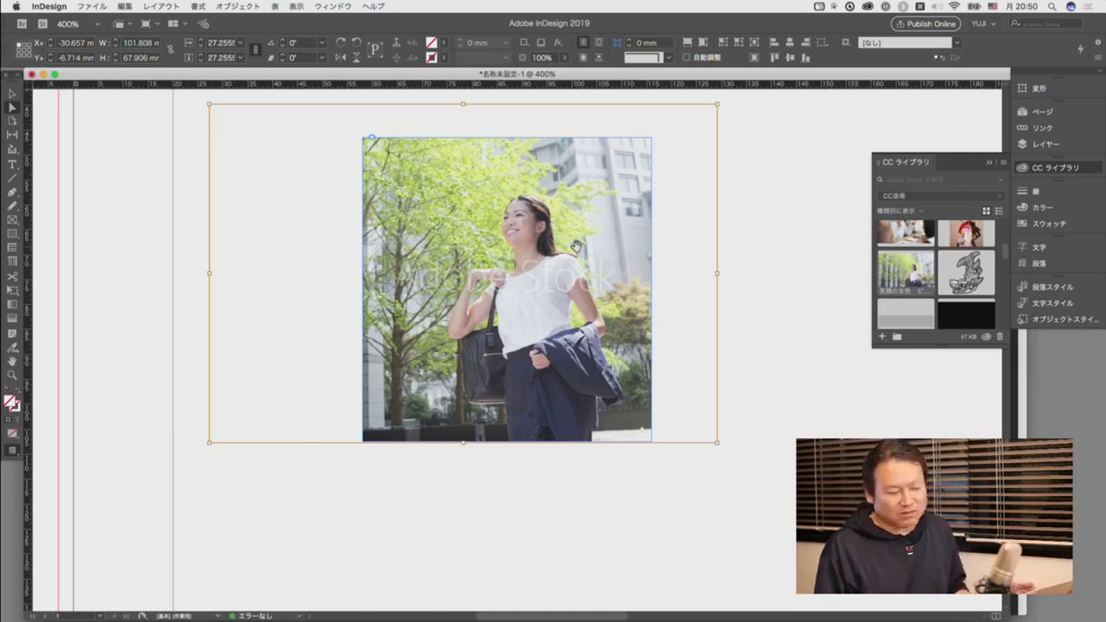
drag(575, 247, 552, 253)
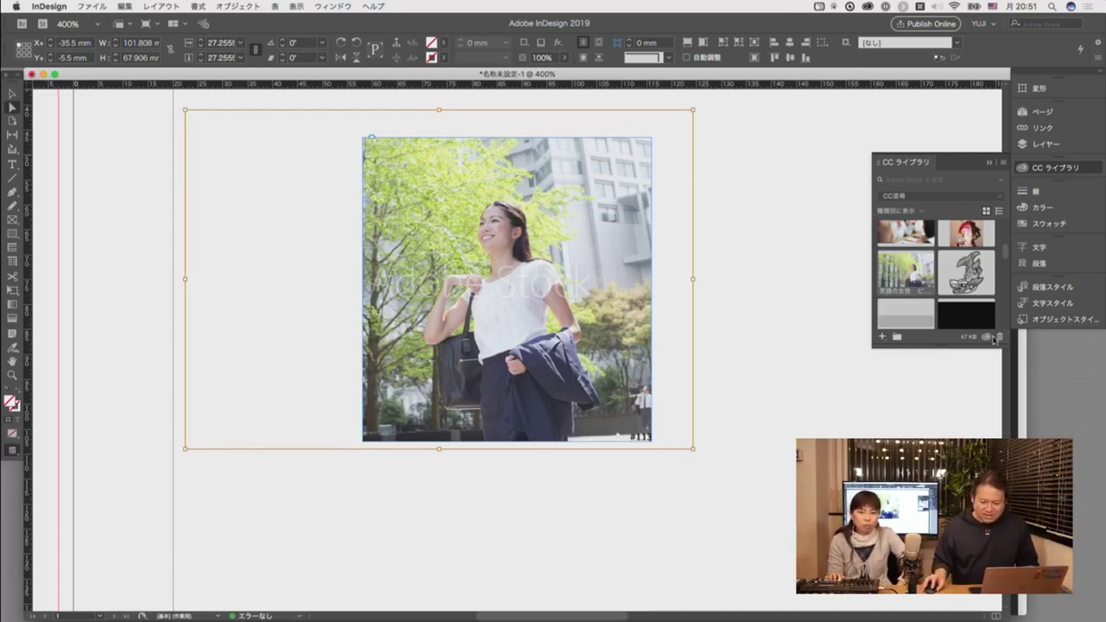
drag(953, 350, 952, 436)
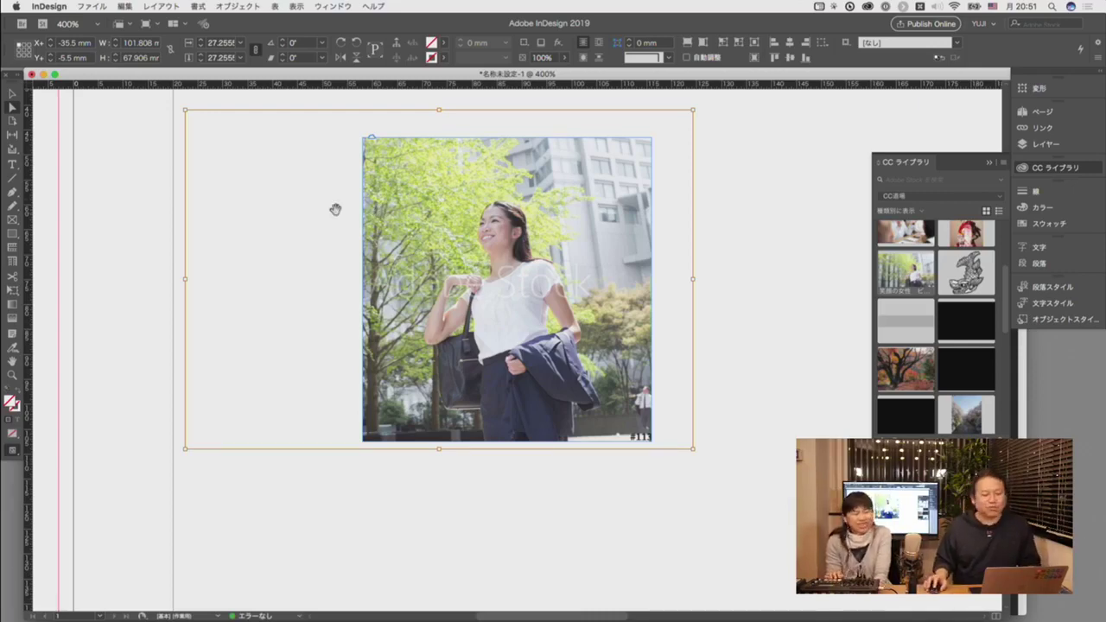
- Close the untitled InDesign document without saving, and close Dog_puppet-warp.ai in Illustrator
key(super+w)
click(564, 331)
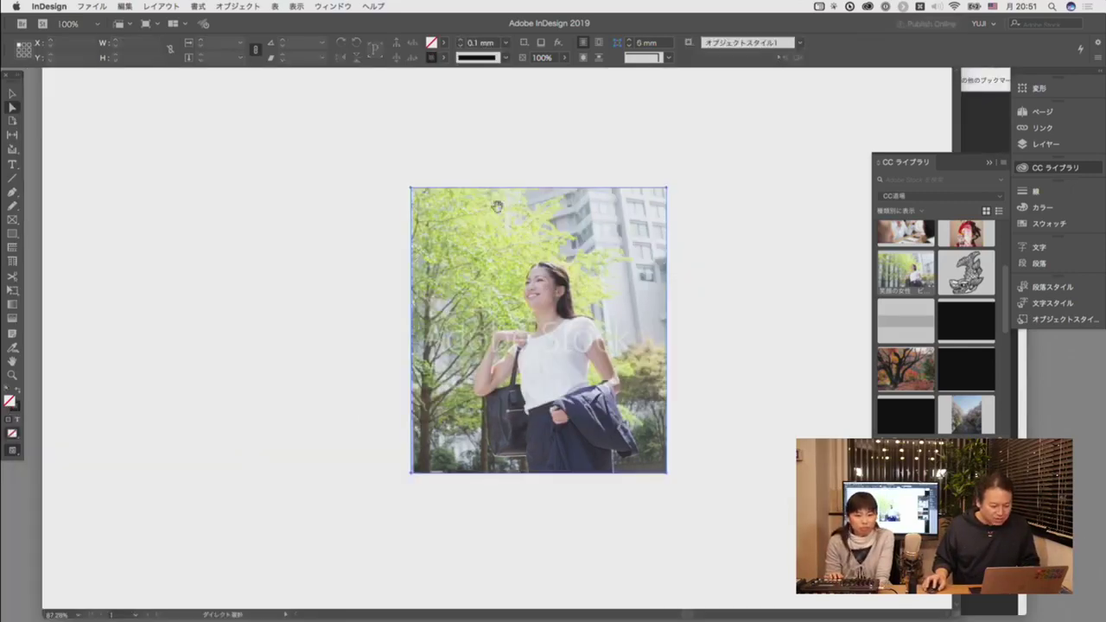
click(268, 147)
key(super+w)
click(488, 347)
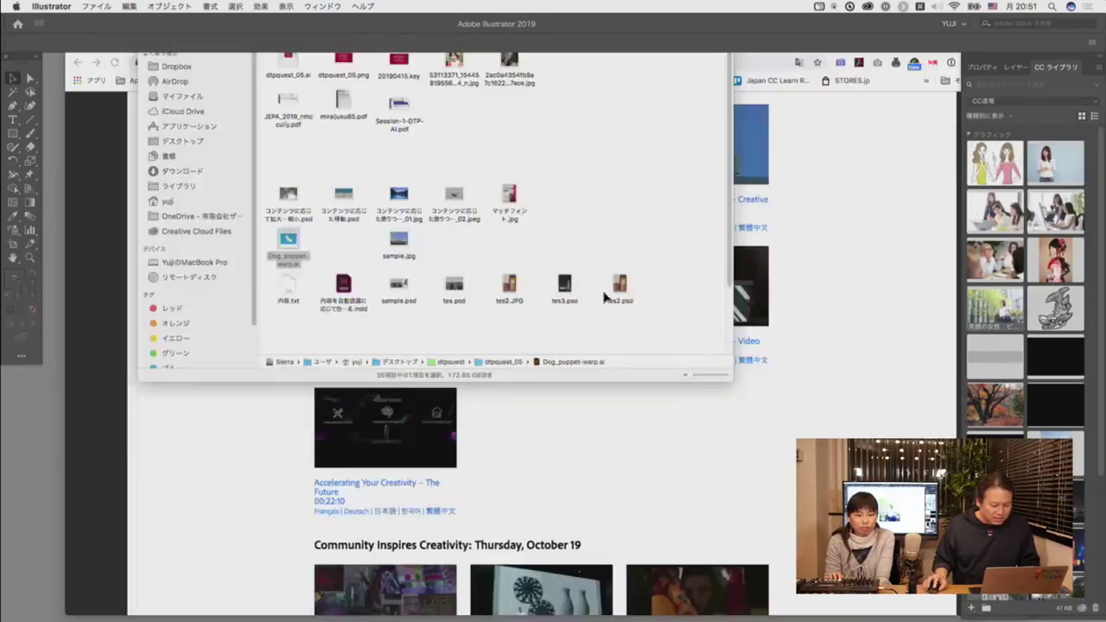
- Switch to the dtpquest_05 folder in Finder and open 内容を自動認識に応じて合わせる.indd in InDesign
click(564, 221)
click(343, 292)
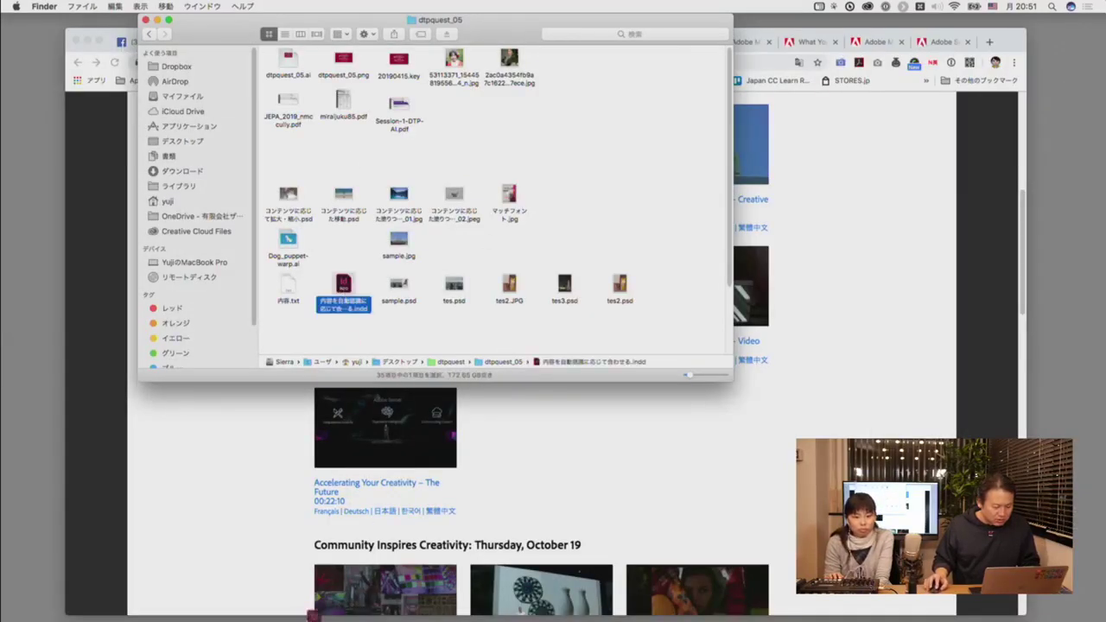
drag(245, 610, 202, 610)
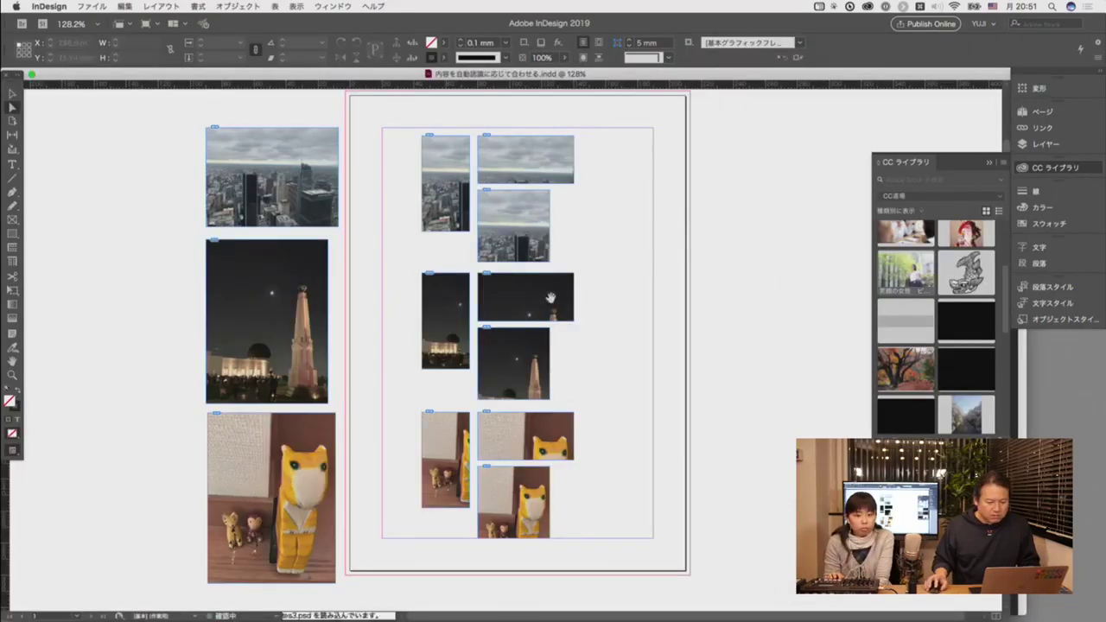
- Delete the cityscape images from the three uppermost frames on the page, keeping the empty frames
click(12, 374)
drag(386, 114, 607, 334)
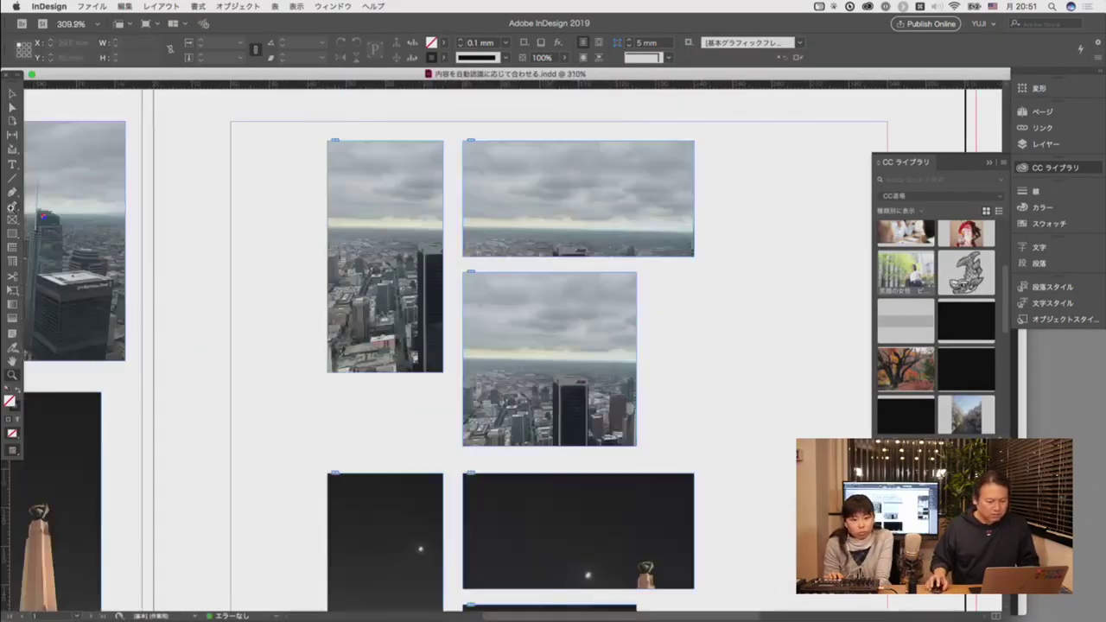
click(13, 107)
click(347, 252)
key(Delete)
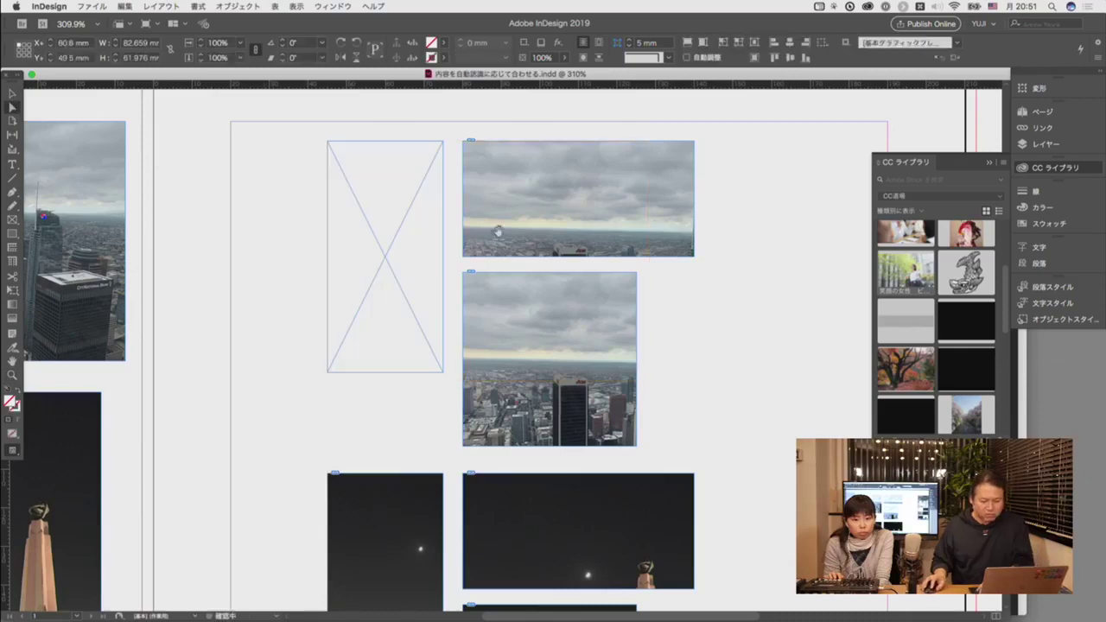
click(562, 230)
key(Delete)
click(538, 333)
key(Delete)
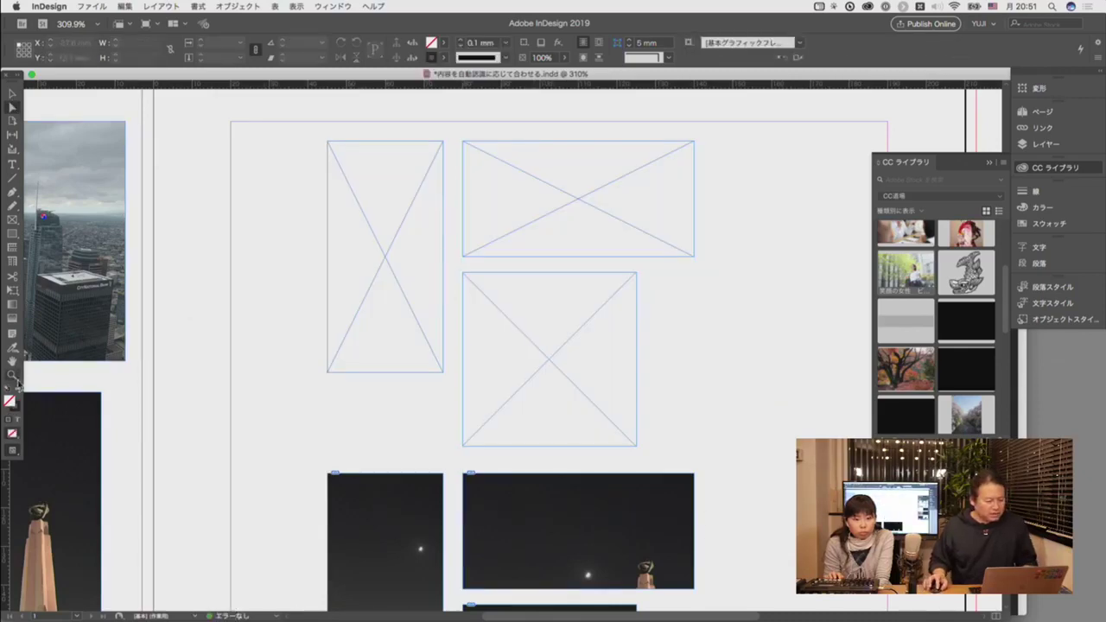
drag(249, 108, 831, 521)
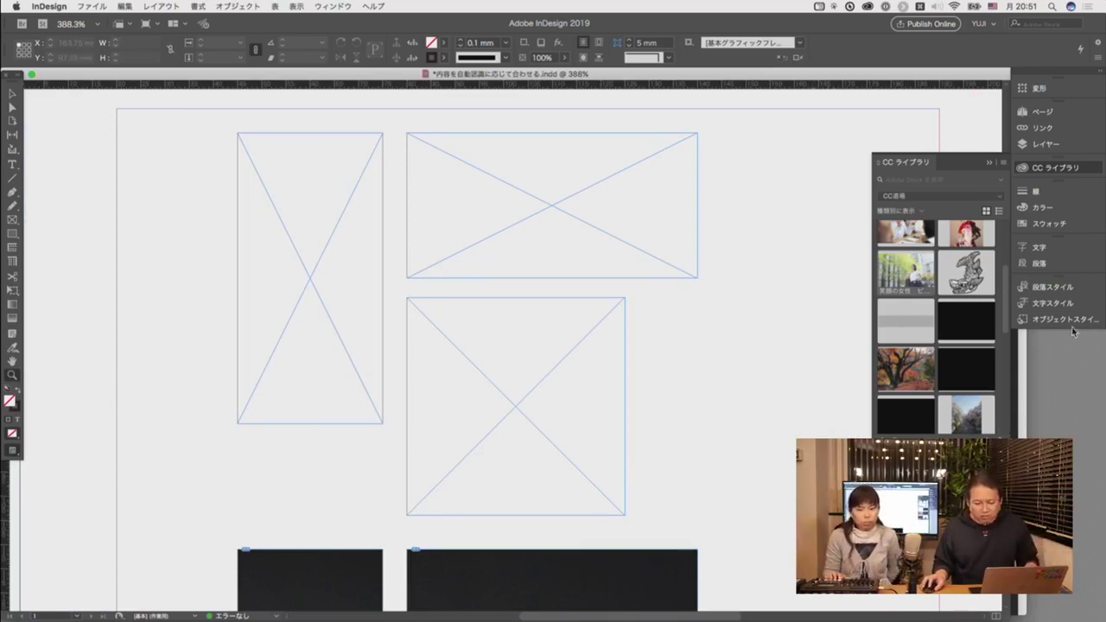
- Place the photo of women working in a bright office from the CC Libraries into each of the three empty frames
scroll(924, 337, up, 3)
scroll(924, 337, up, 3)
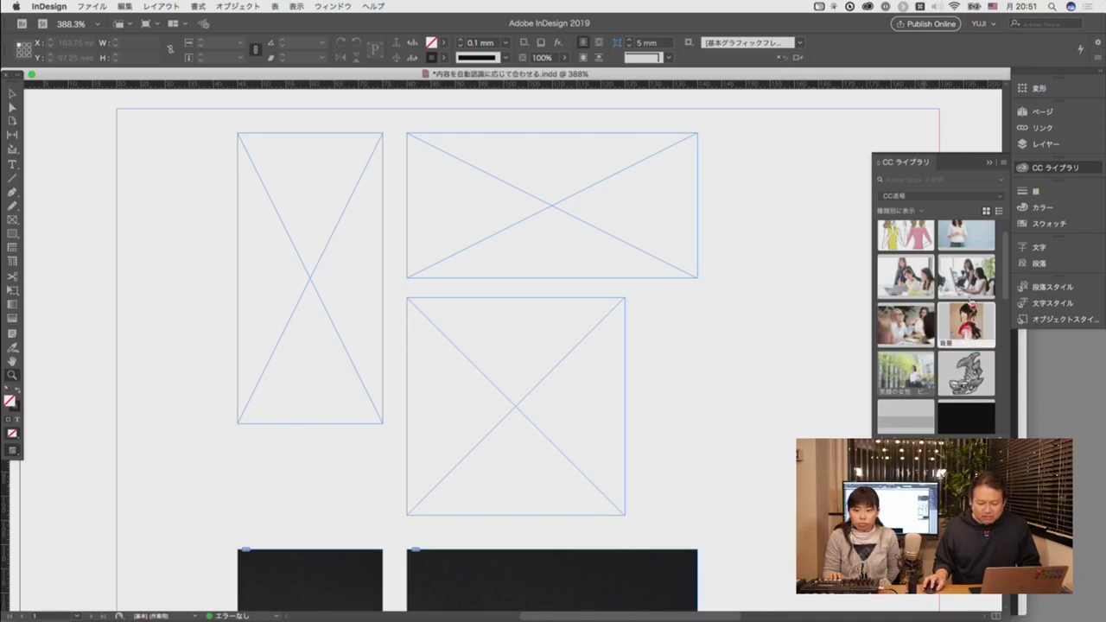
drag(906, 275, 294, 225)
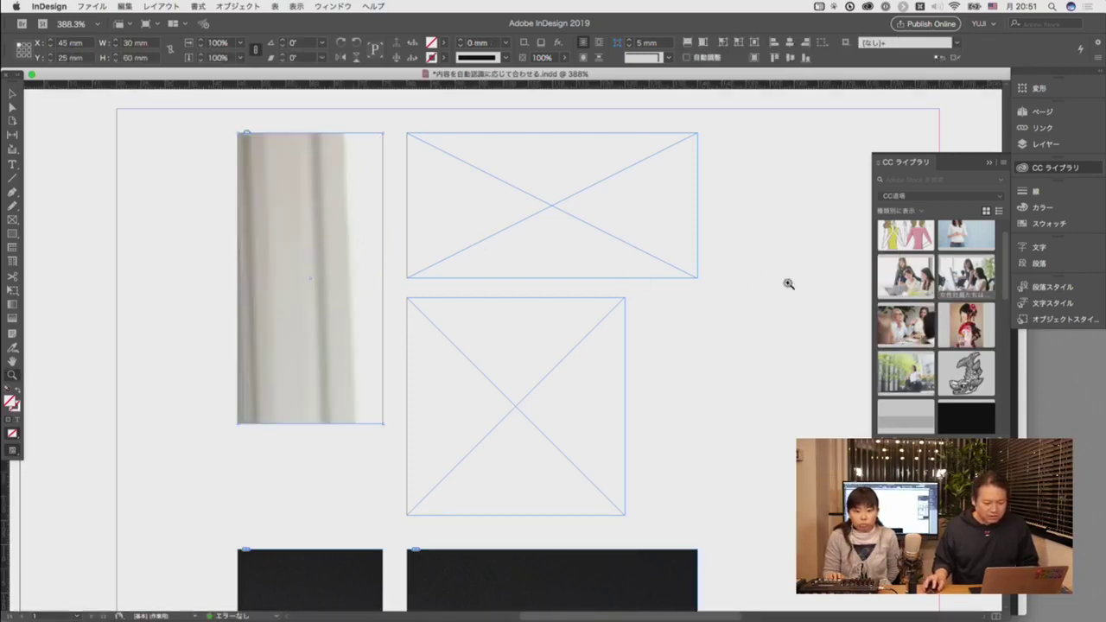
drag(906, 275, 489, 185)
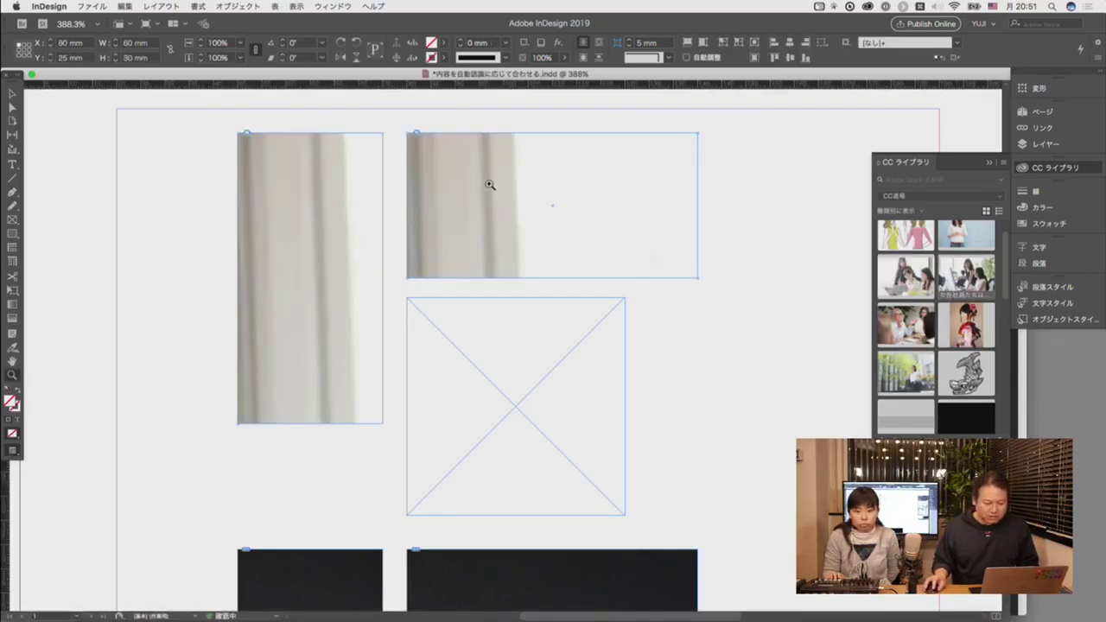
drag(905, 275, 535, 358)
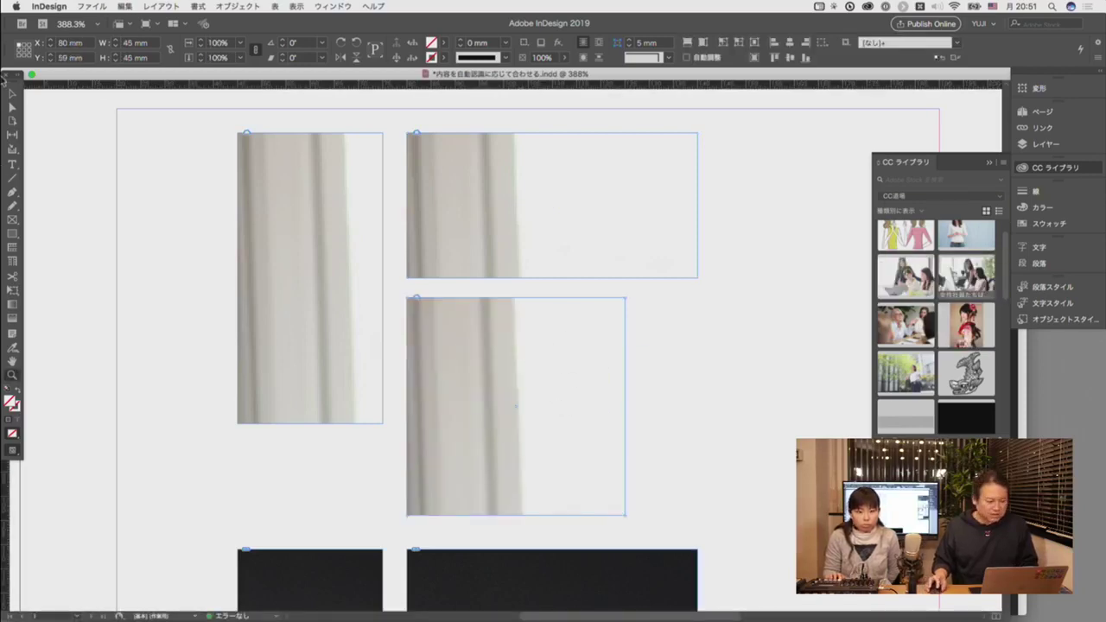
- Apply Content-Aware Fit to all three frames containing the office photo together, and deselect them
drag(162, 155, 649, 449)
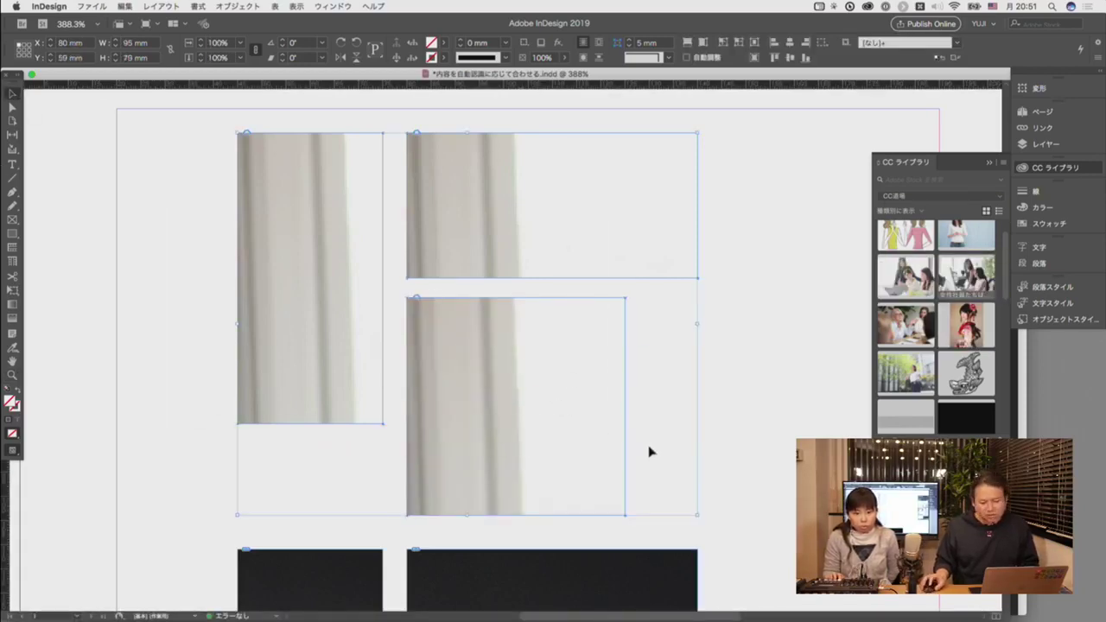
click(754, 63)
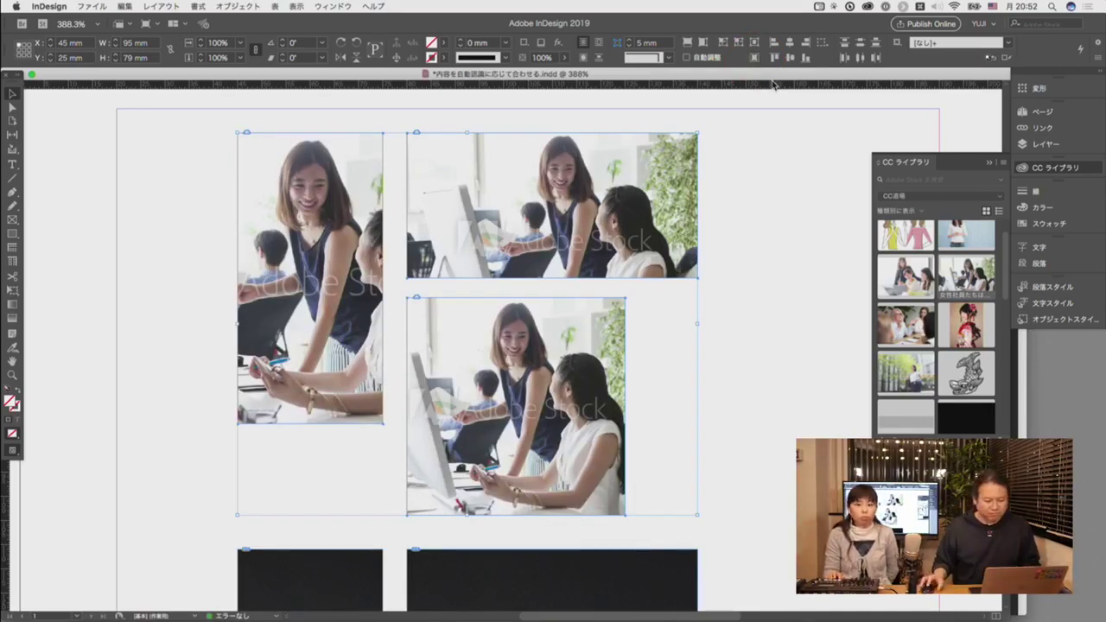
click(780, 245)
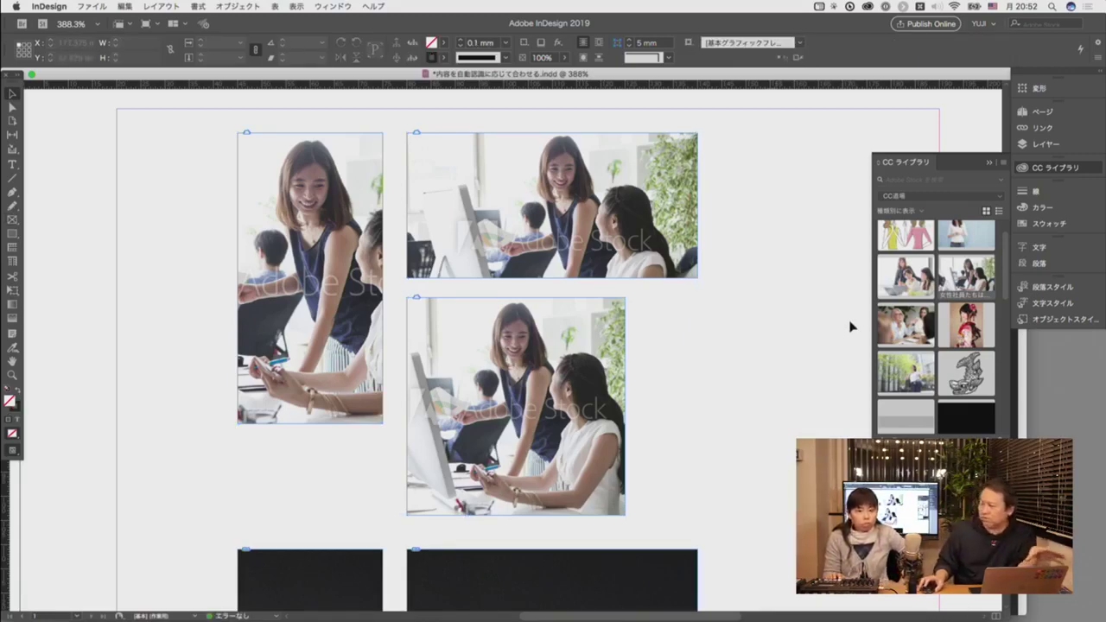
- Inspect the full image extent behind the tall frame and the square frame using the Direct Selection tool
click(12, 107)
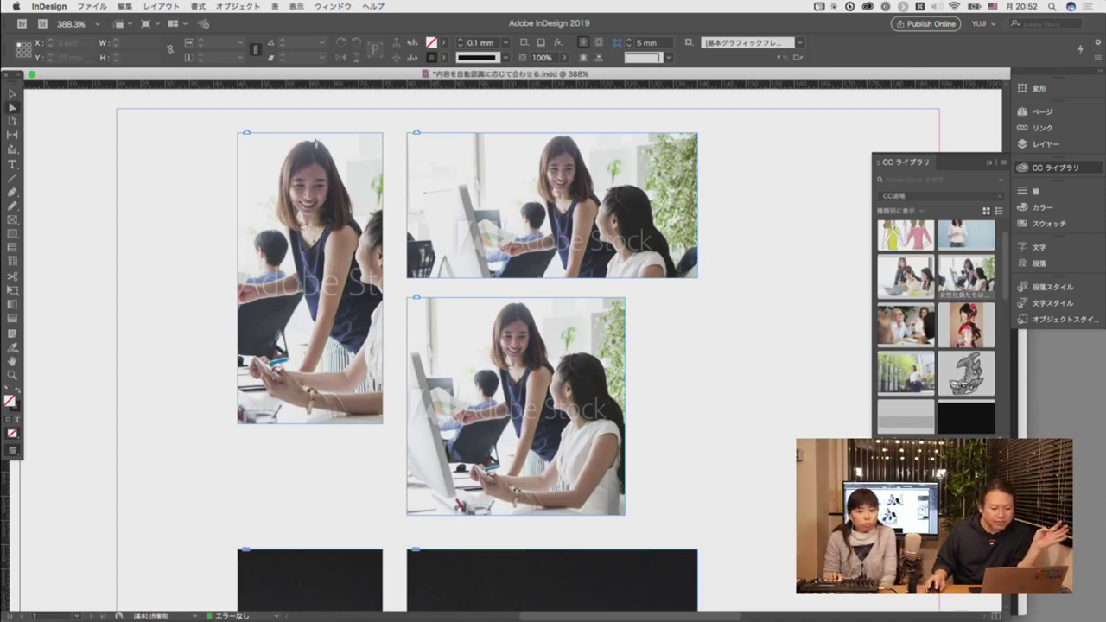
click(259, 263)
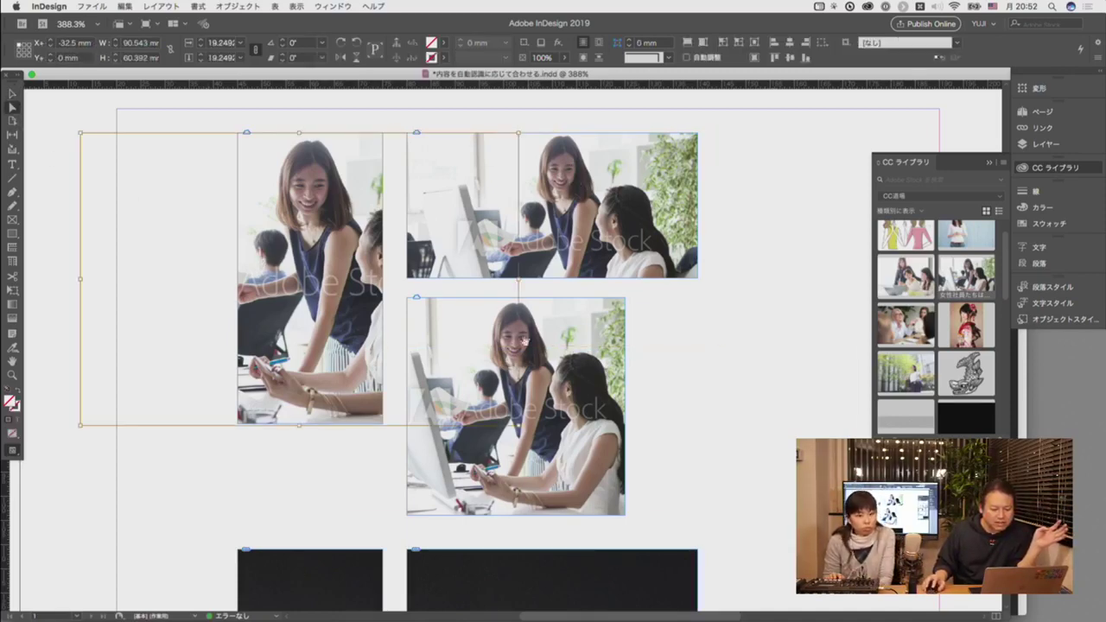
click(590, 383)
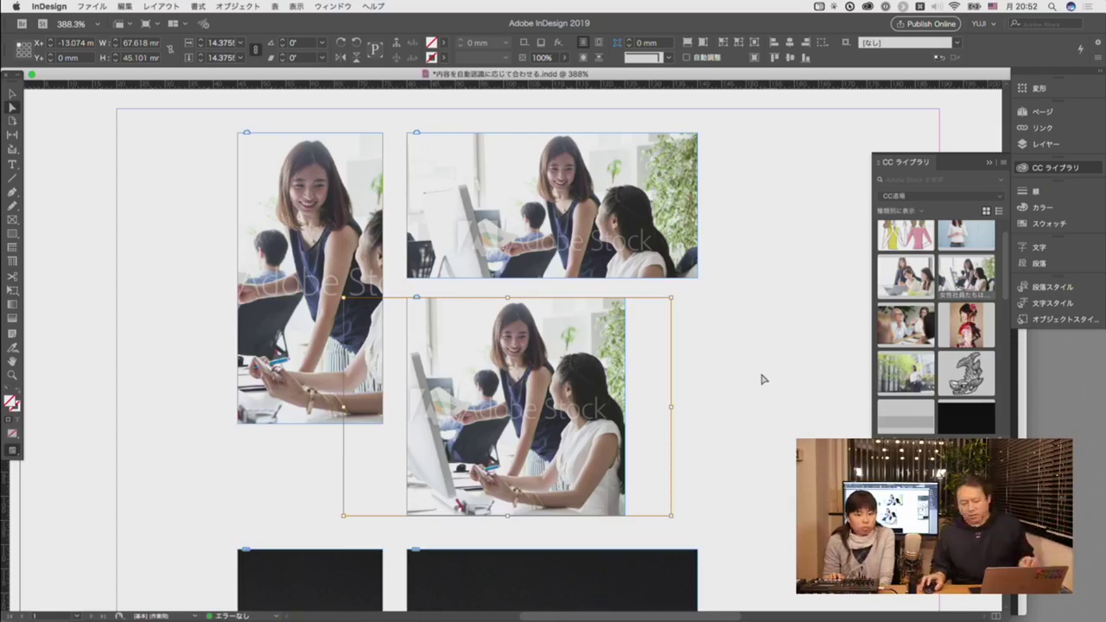
- Draw an empty, roughly square graphic frame about 62 mm wide and high on the pasteboard beside the page
scroll(748, 319, right, 15)
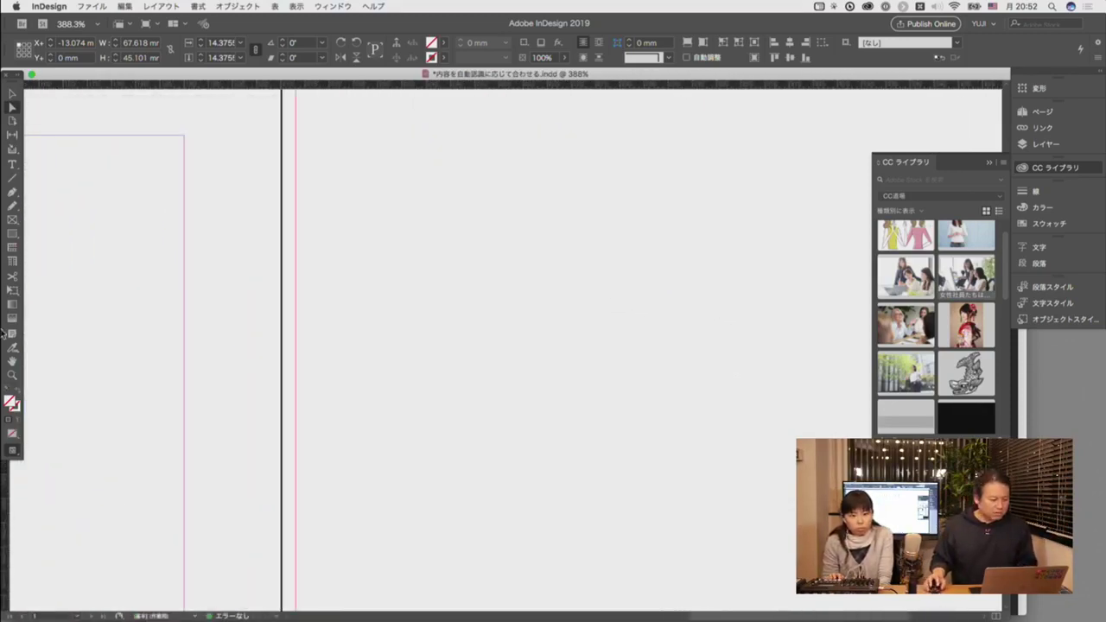
click(12, 219)
mouse_move(374, 191)
mouse_down()
mouse_move(708, 447)
mouse_move(668, 479)
mouse_move(673, 490)
mouse_up()
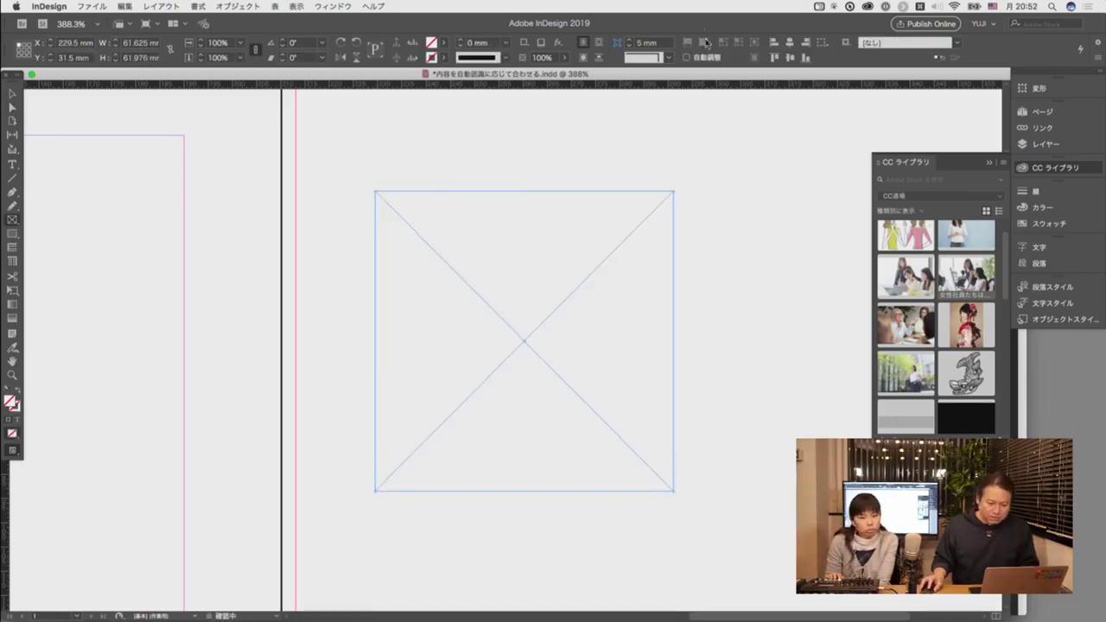
- Switch to the dtpquest_05 folder in Finder and preview sample.psd
right_click(718, 73)
click(713, 131)
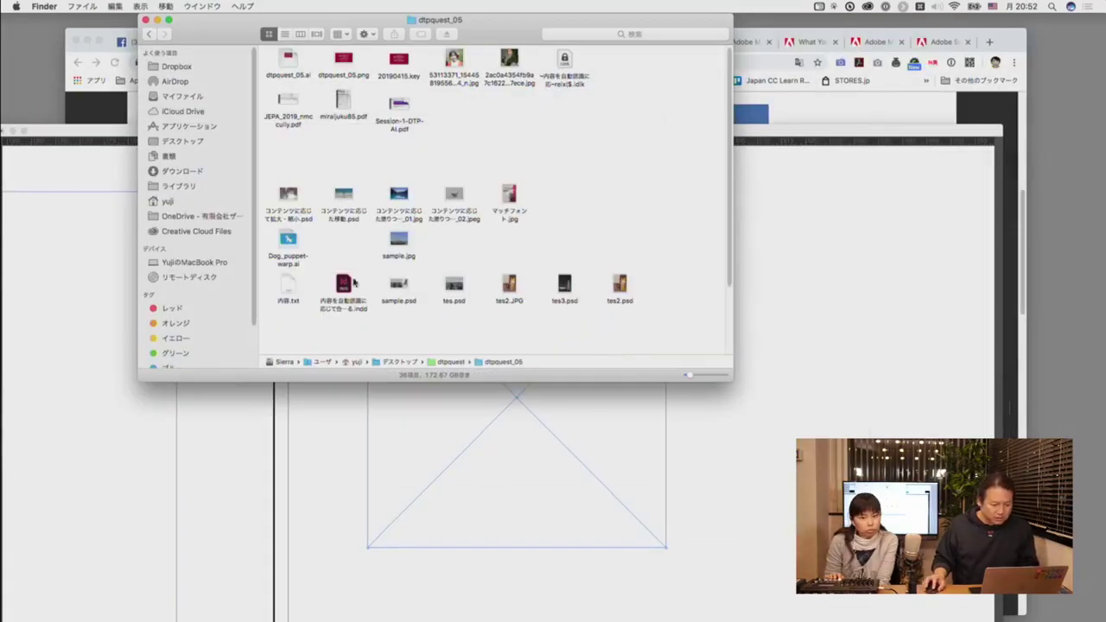
click(428, 203)
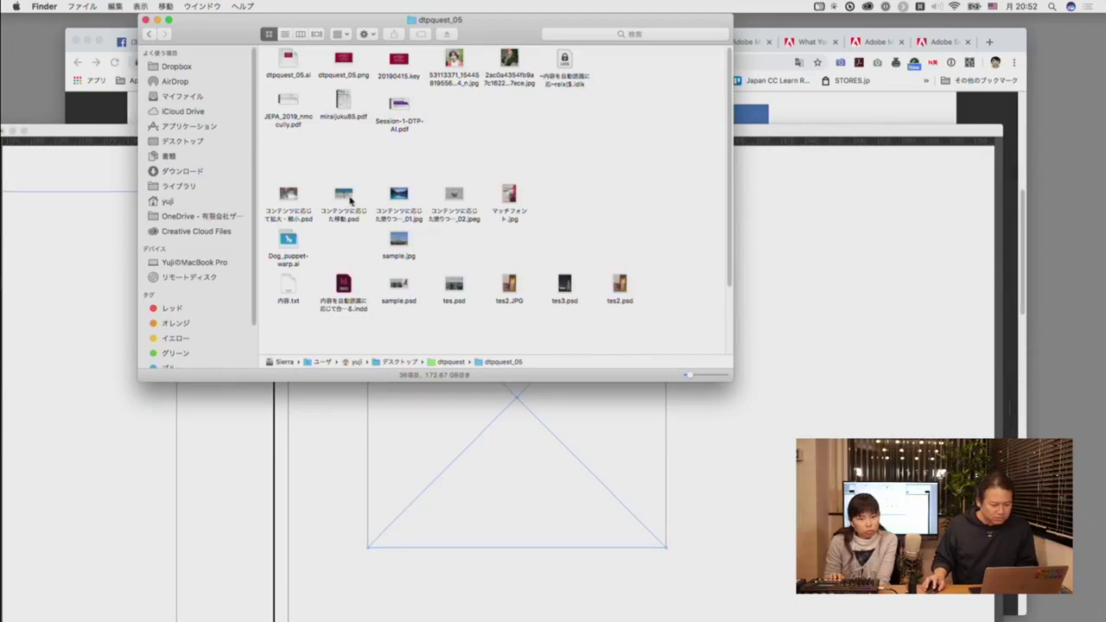
click(399, 284)
key(space)
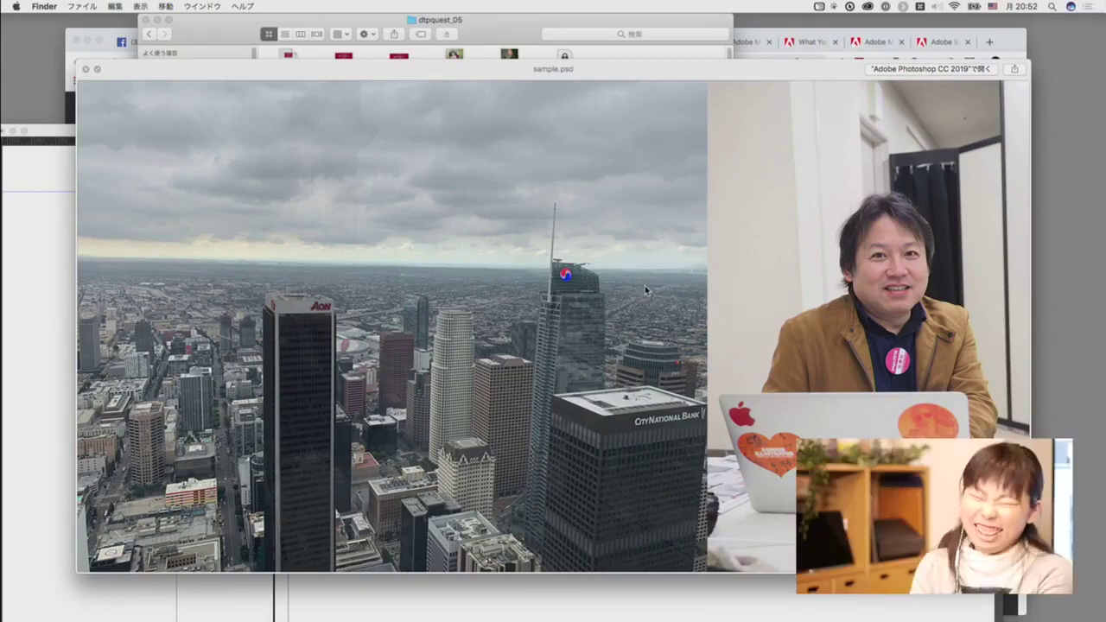
click(86, 68)
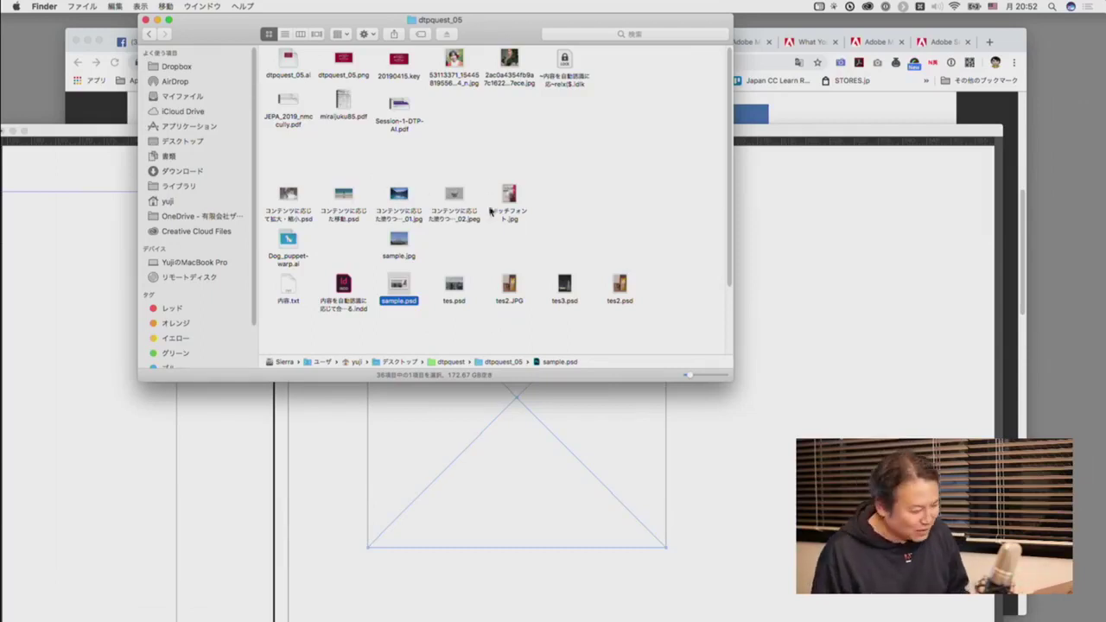
- Place sample.psd from Finder into the empty InDesign frame on the pasteboard and apply Content-Aware Fit
drag(398, 285, 559, 458)
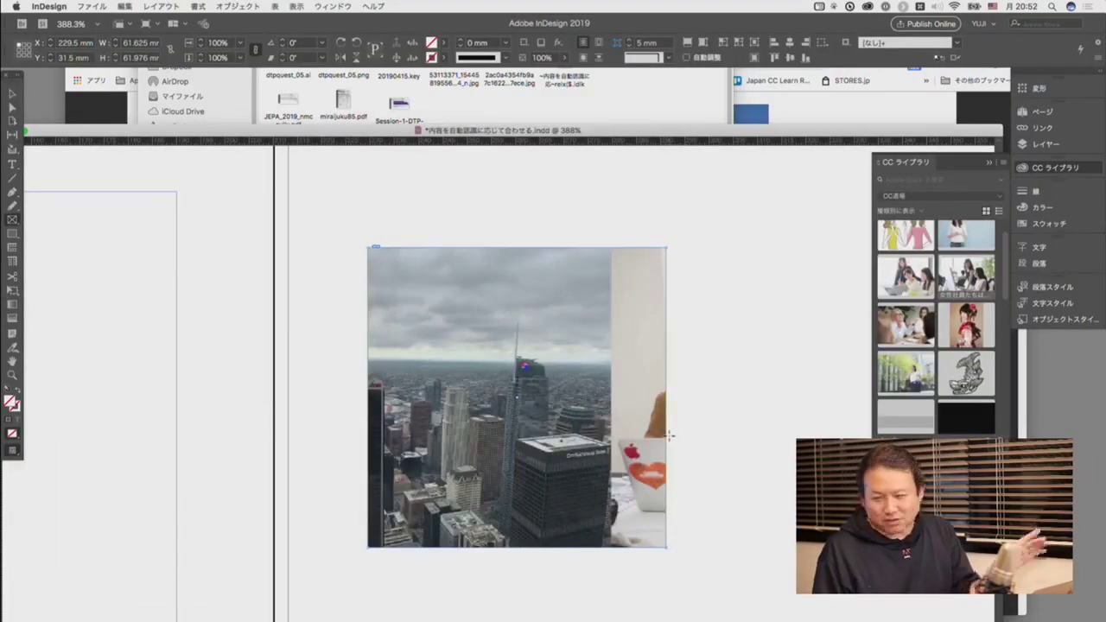
click(12, 93)
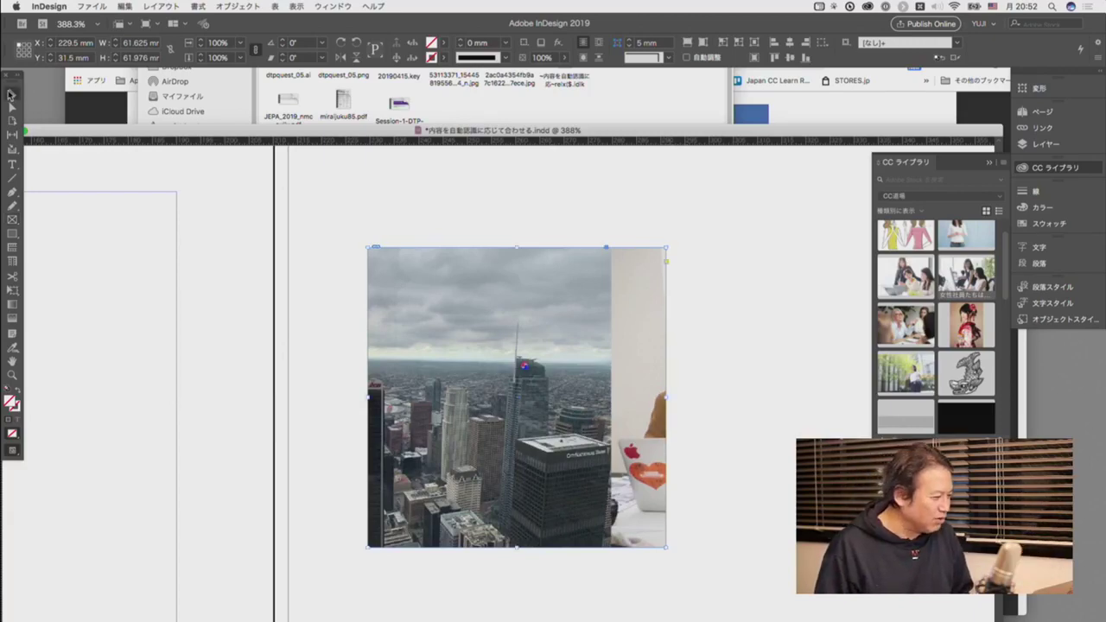
click(753, 59)
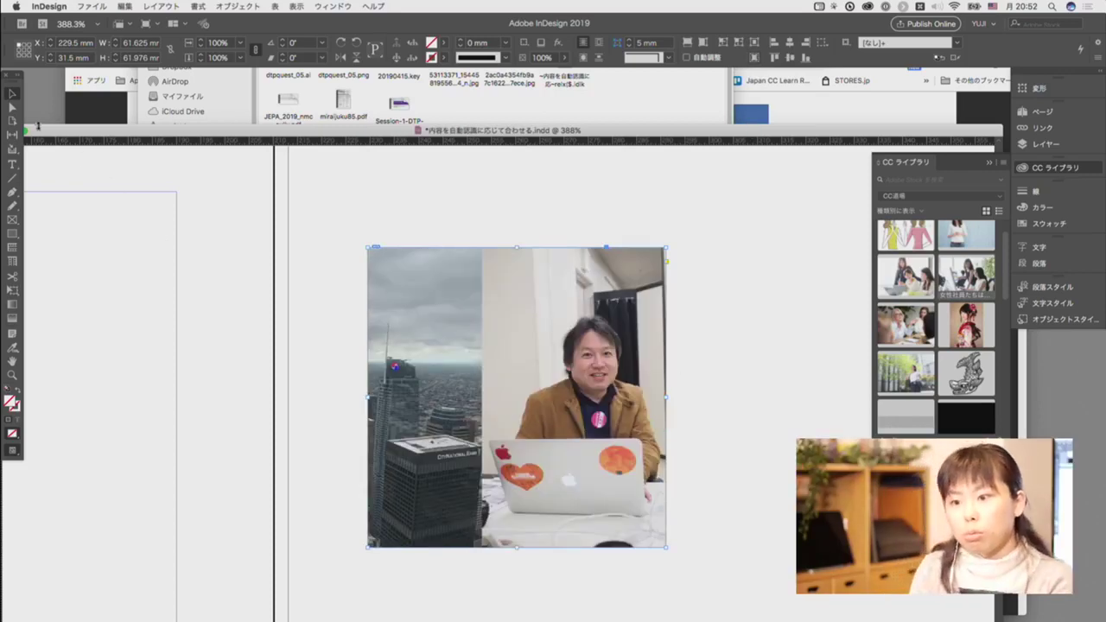
- Examine the full extent of the sample.psd image behind its frame, reposition the document window, and deselect the image
double_click(488, 356)
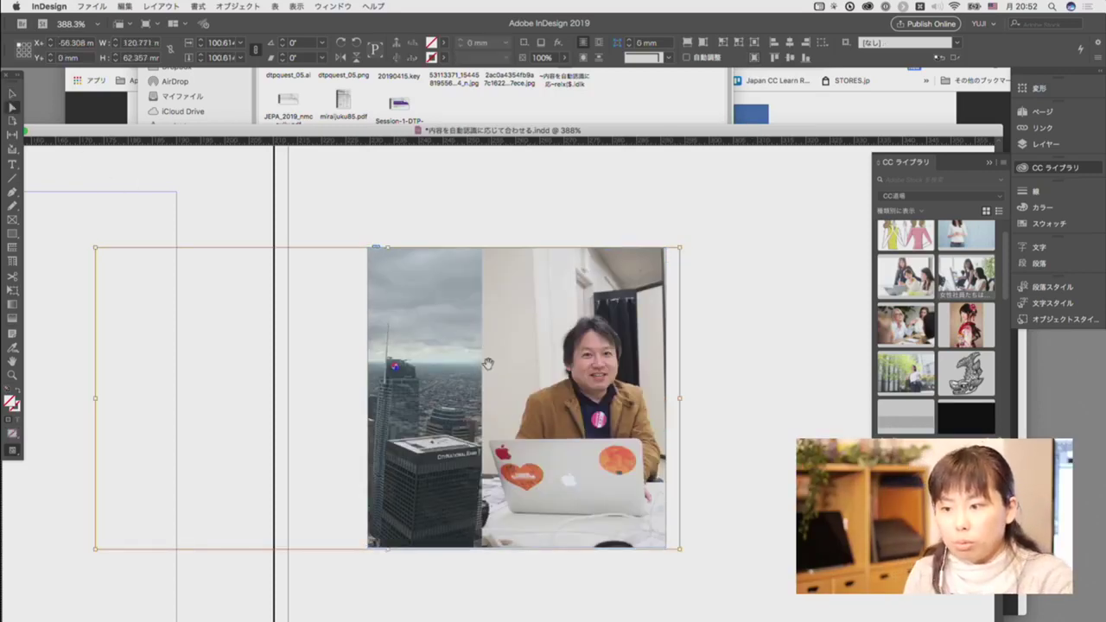
drag(579, 130, 546, 77)
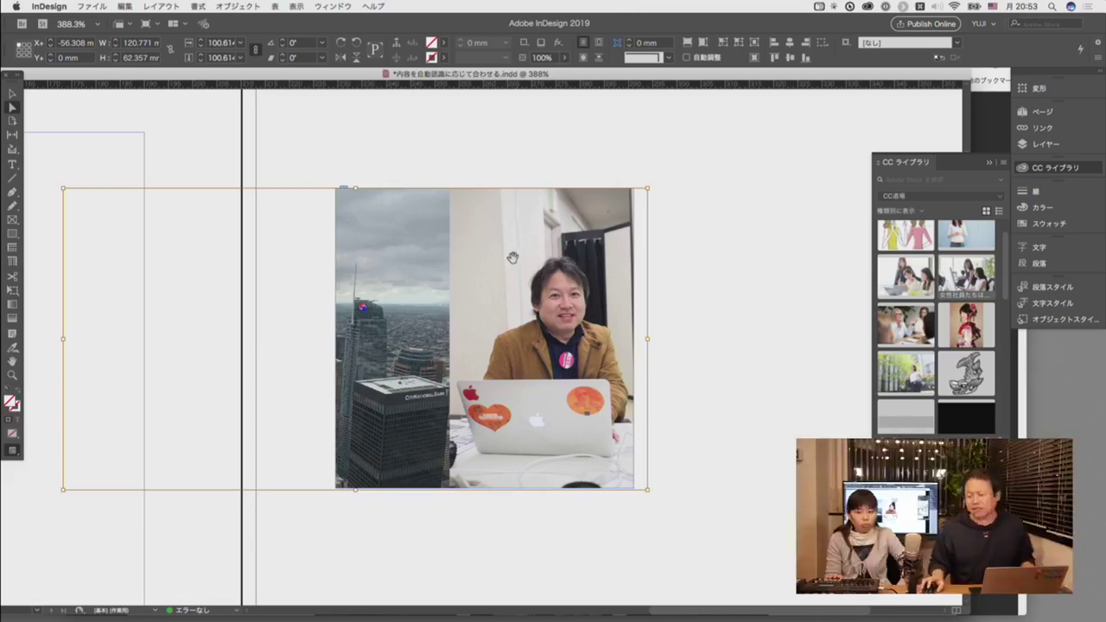
click(733, 260)
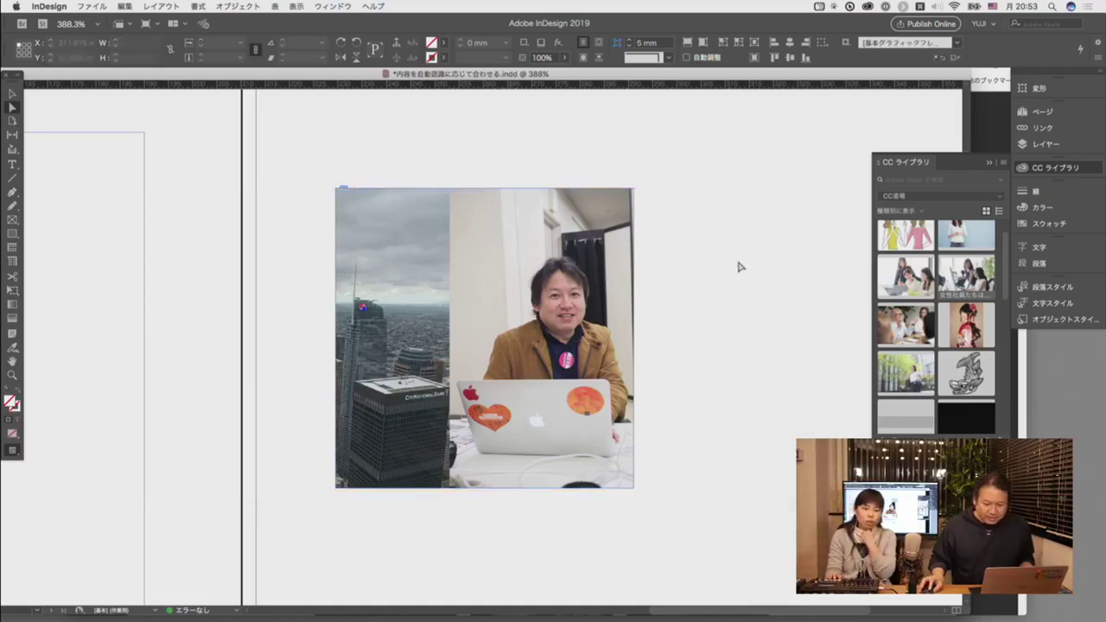
- Close 内容を自動認識に応じて合わせる.indd without saving and return to Finder
click(12, 92)
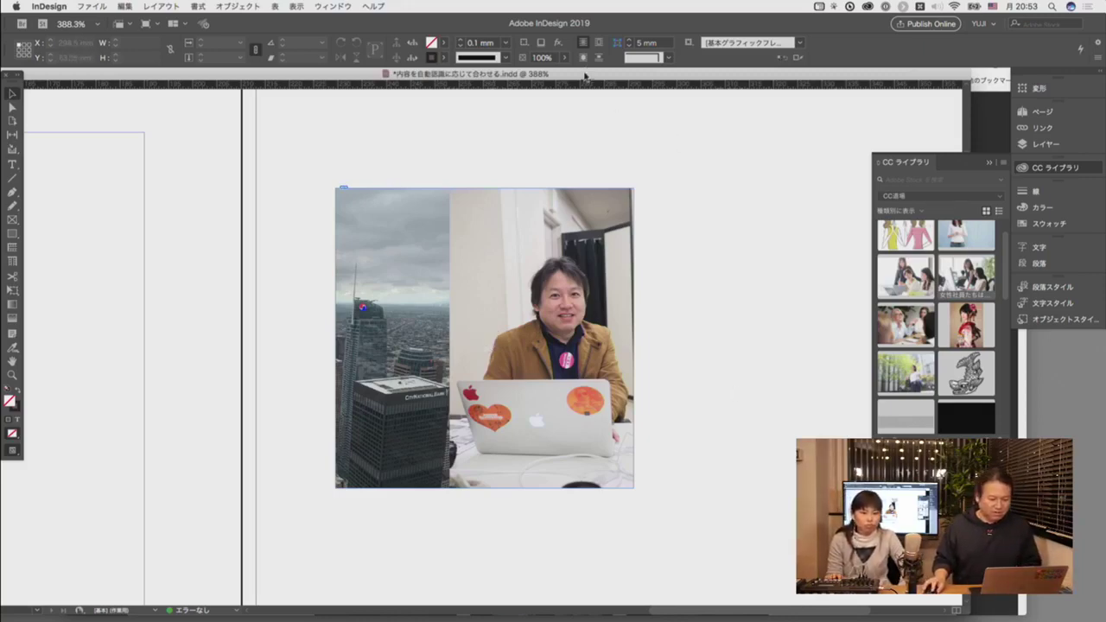
drag(585, 74, 546, 84)
key(super+w)
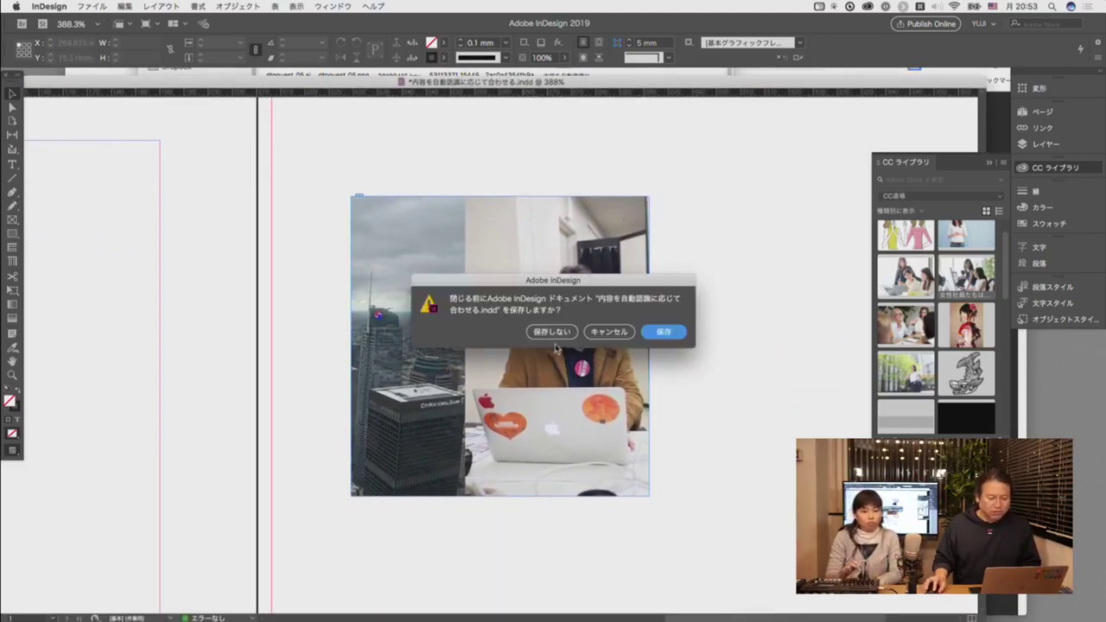
click(553, 335)
click(611, 227)
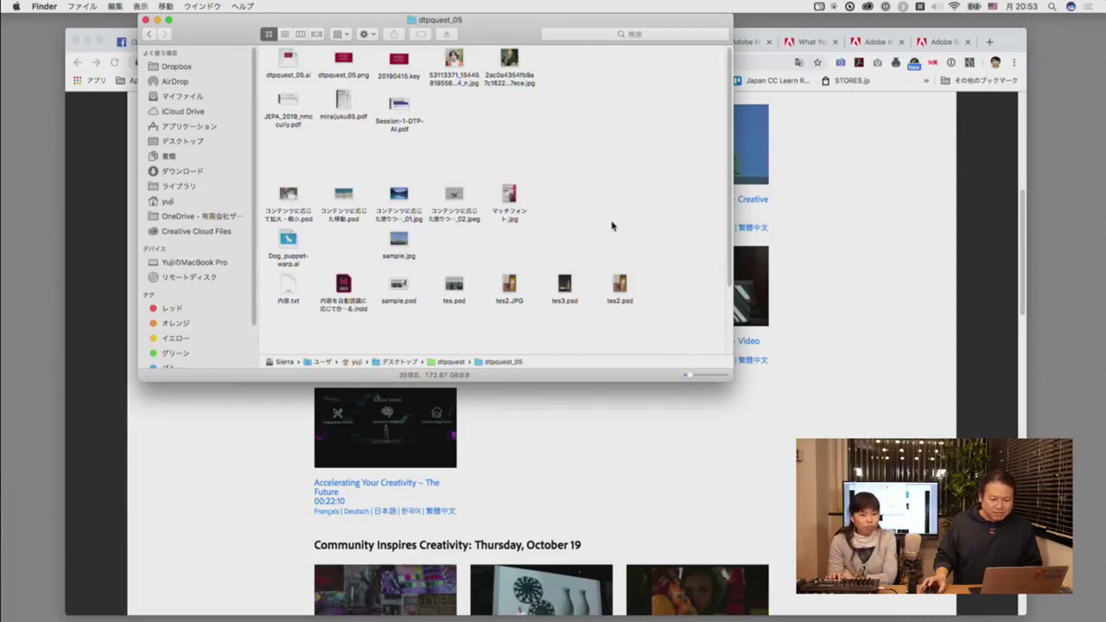
- Search Adobe Stock for 山 from the Creative Cloud desktop app, and reposition the browser window showing the results
drag(505, 24, 470, 23)
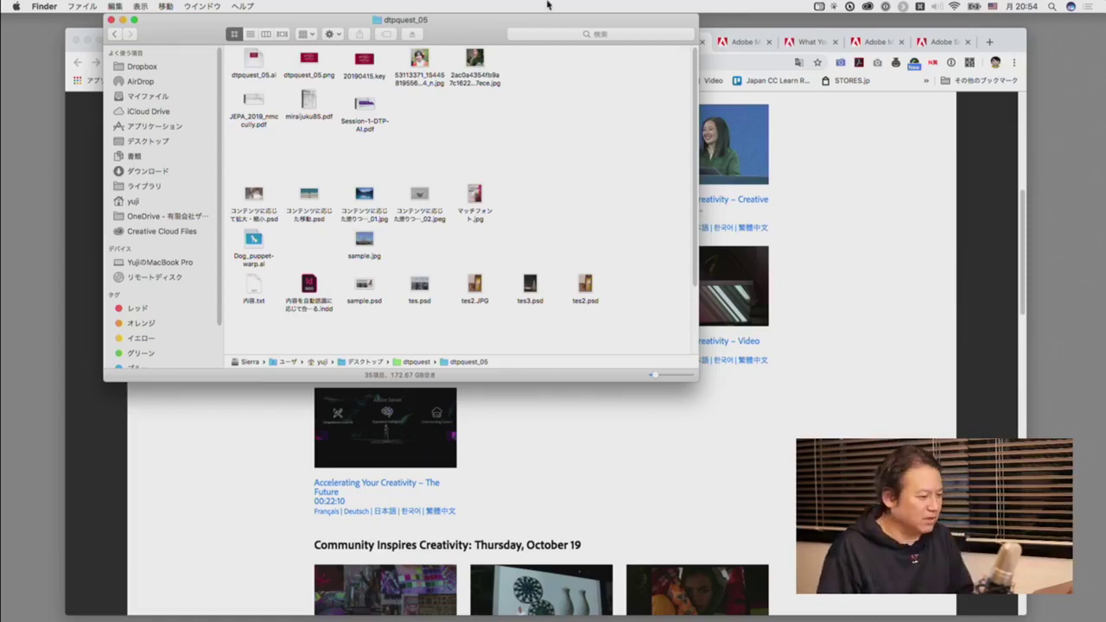
click(885, 7)
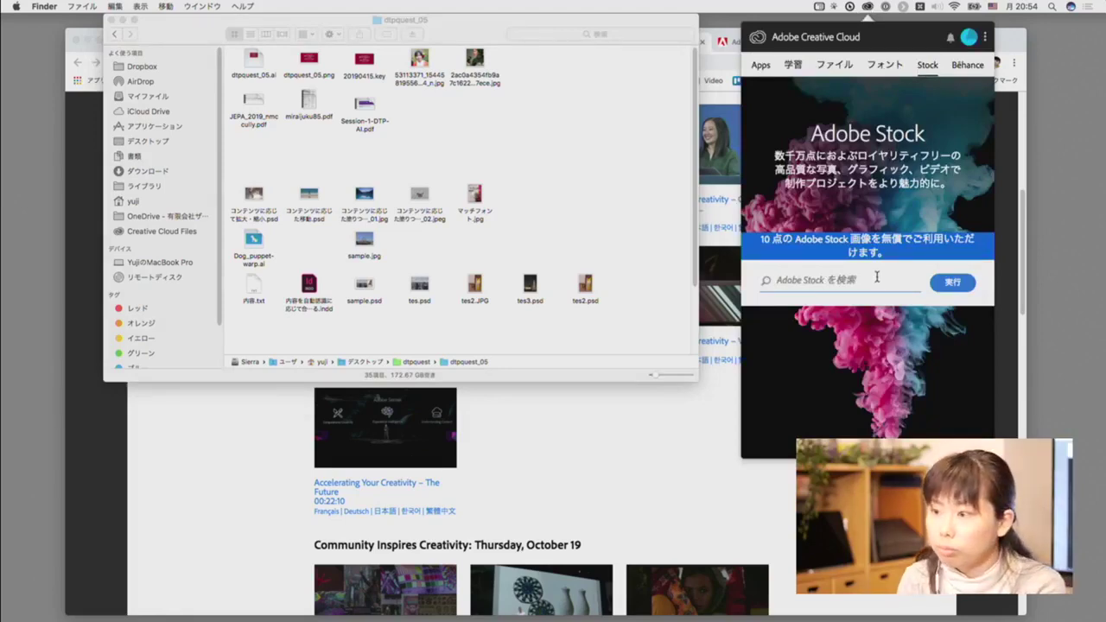
text(山)
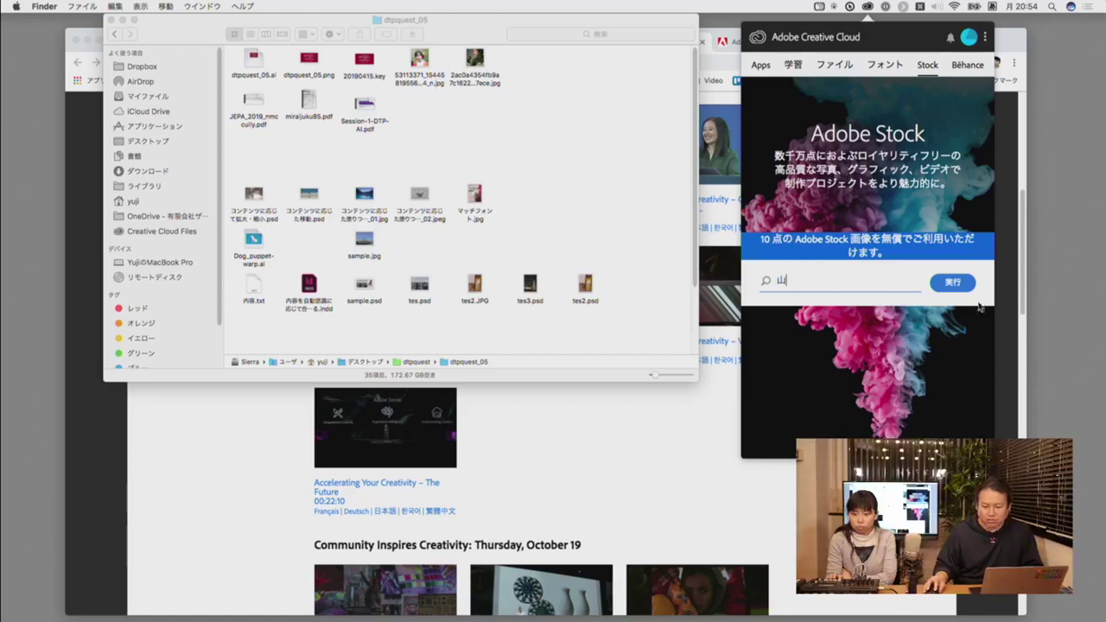
click(950, 283)
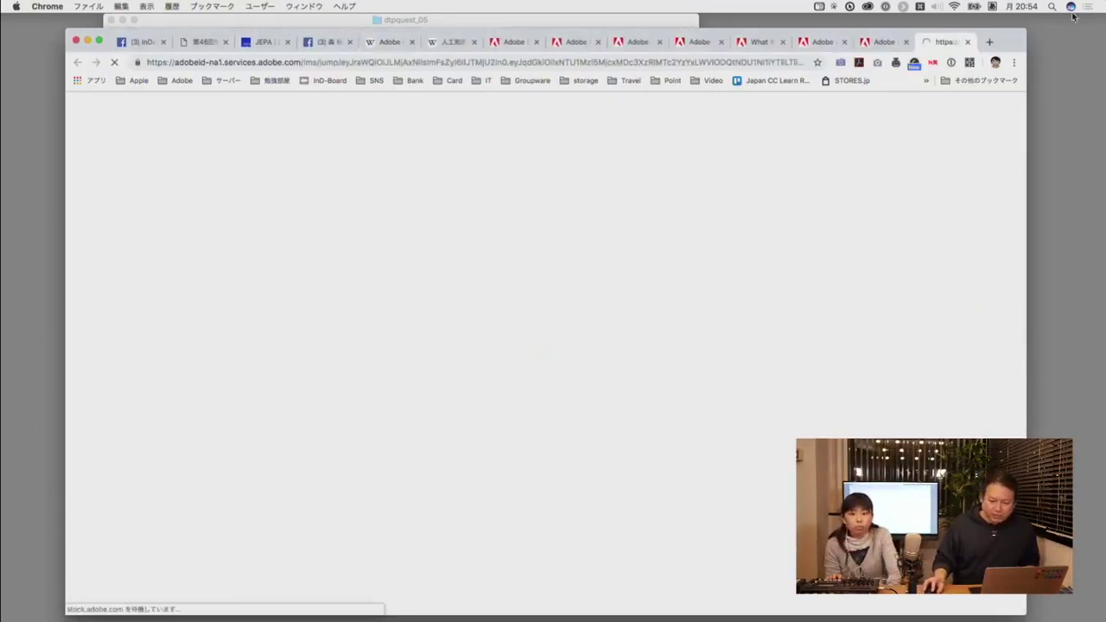
drag(1005, 38, 1014, 25)
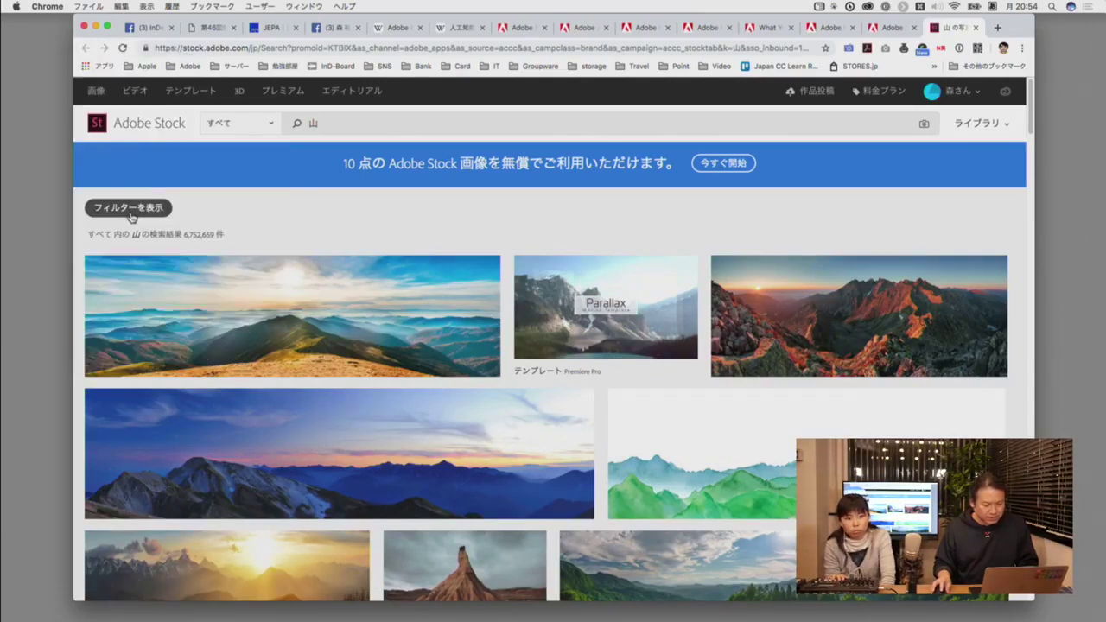
- Show the Adobe Stock search filters and review the options from asset type and price down to copy space and depth of field
click(129, 213)
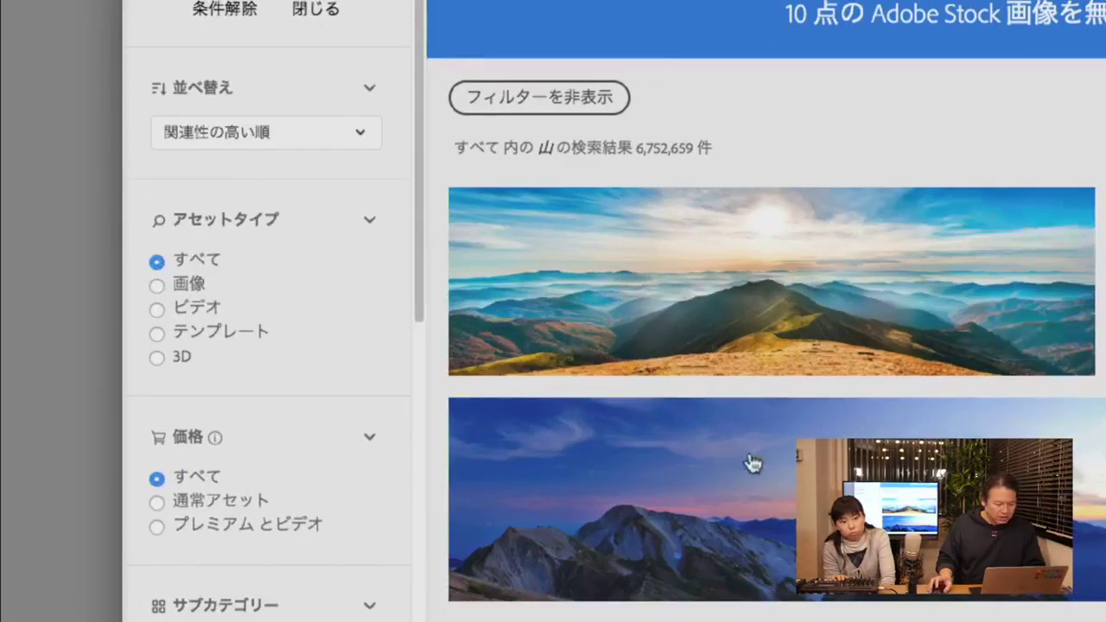
scroll(302, 313, down, 2)
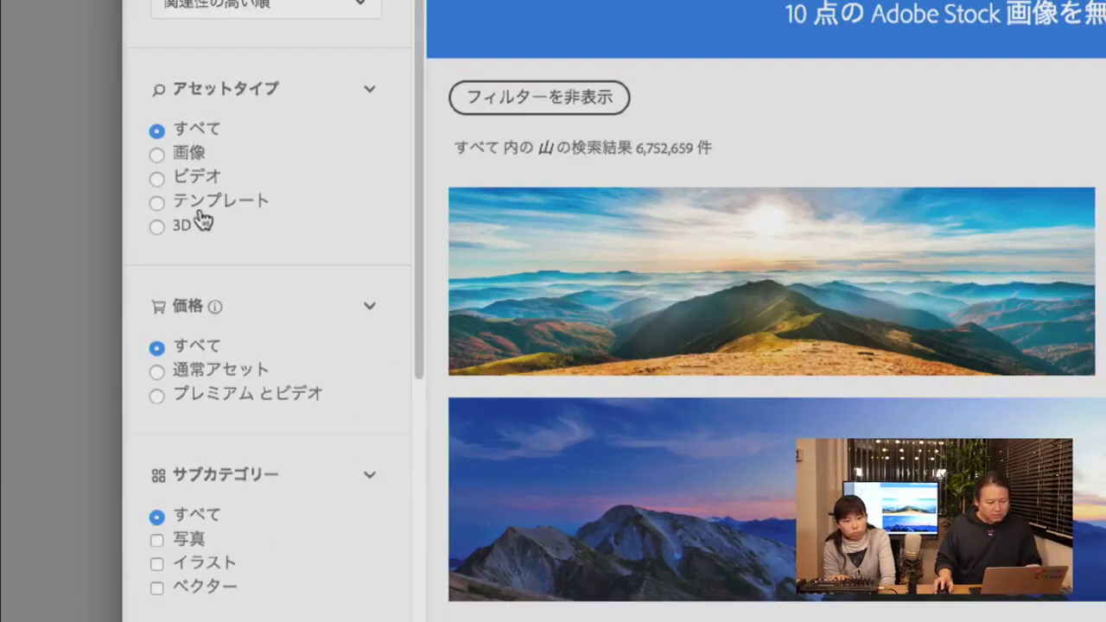
scroll(207, 251, down, 3)
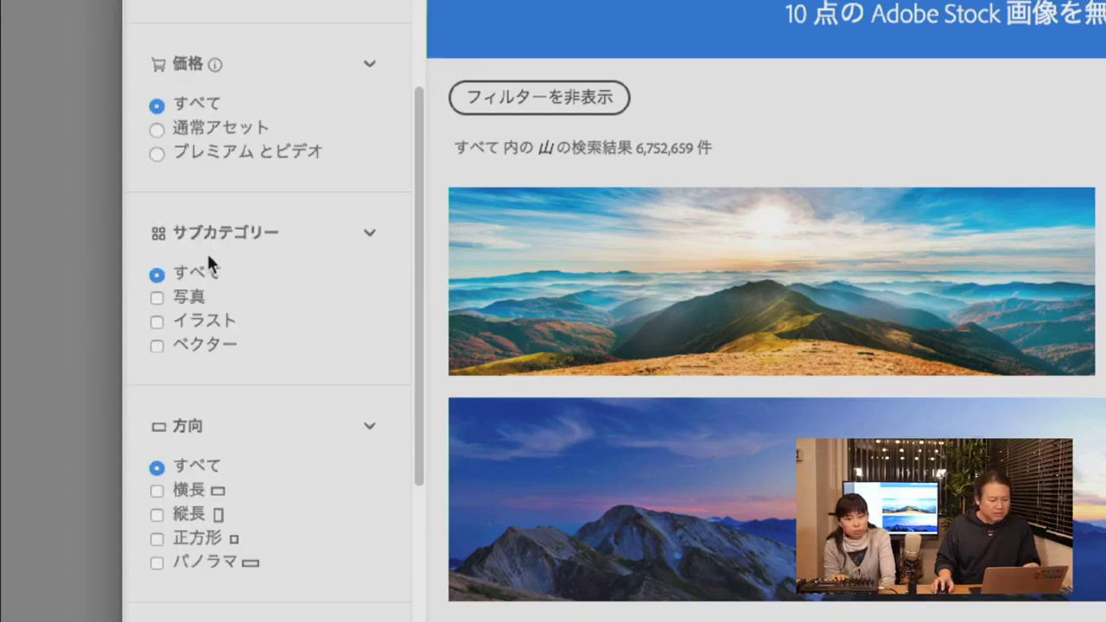
scroll(215, 345, down, 2)
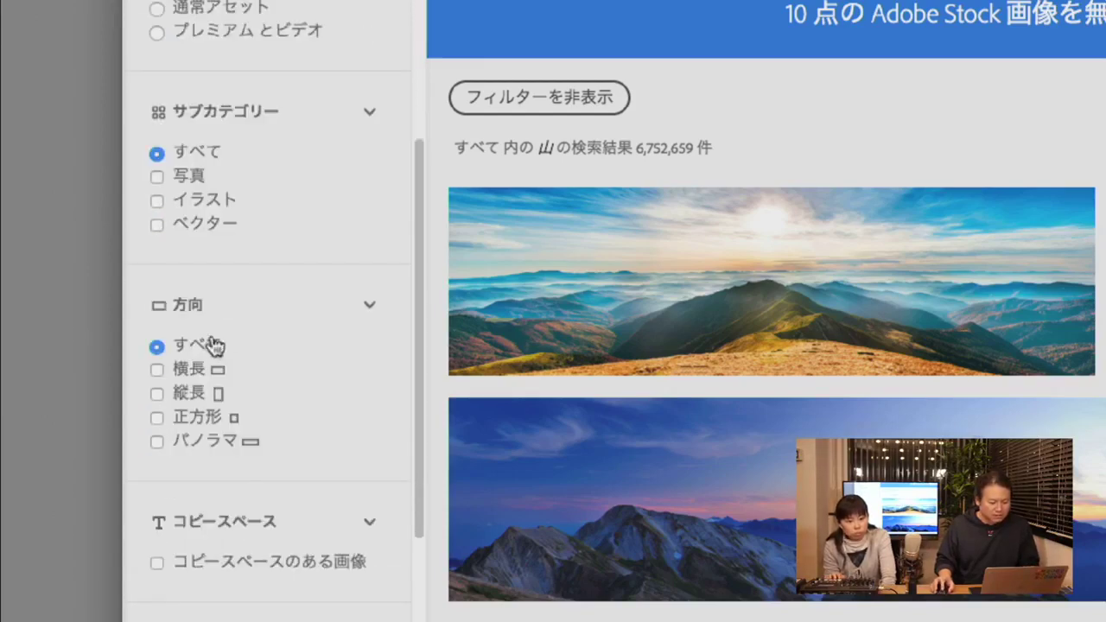
scroll(233, 456, down, 3)
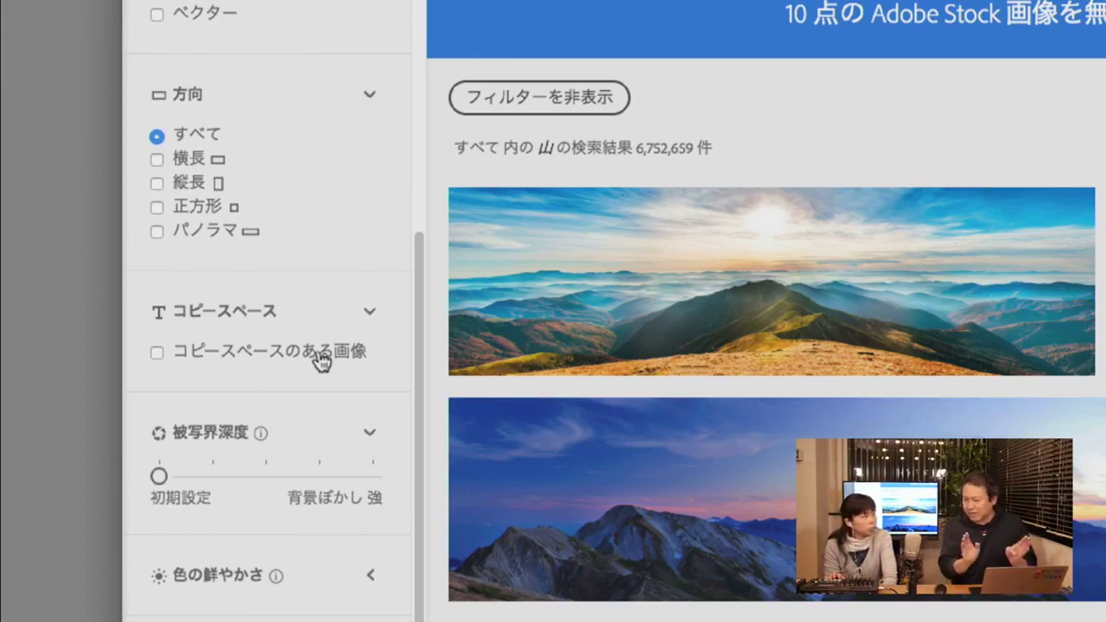
scroll(319, 391, down, 1)
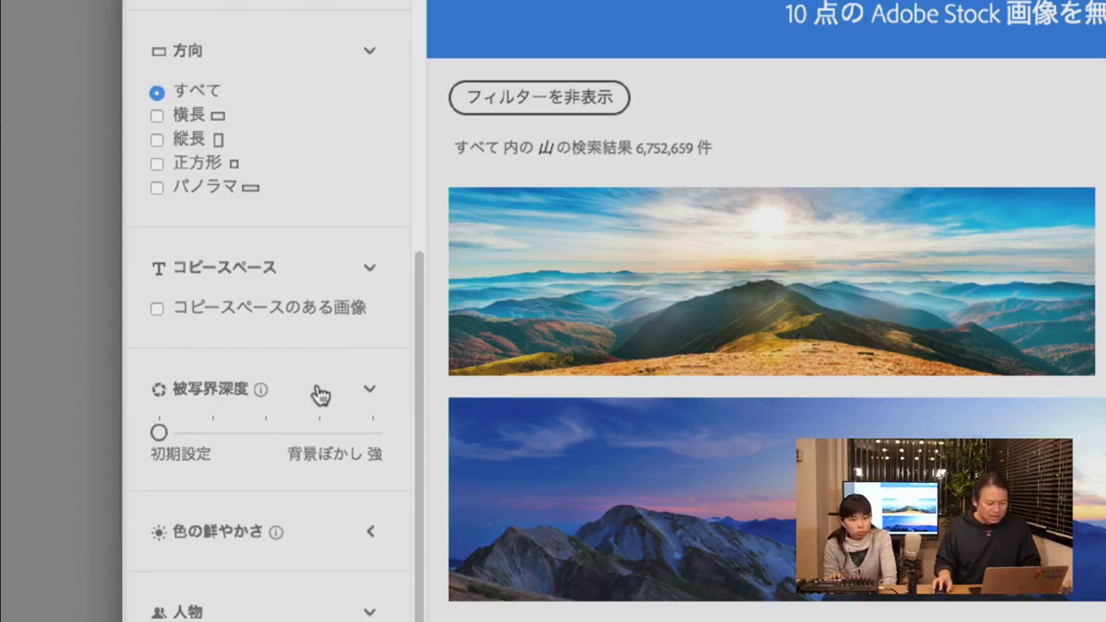